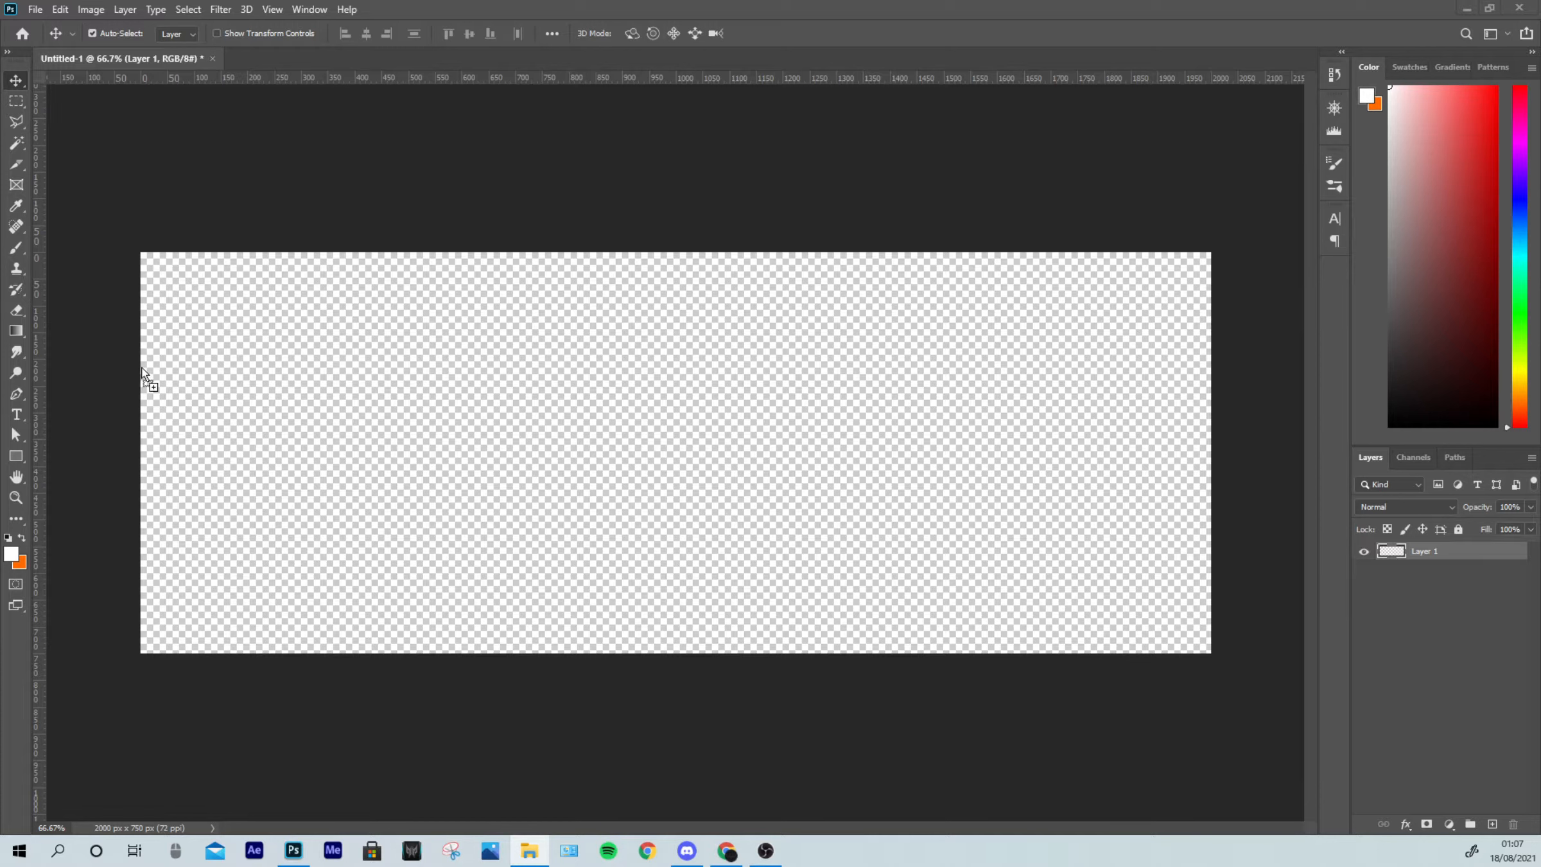
Step: Place the noice brush-stroke image on the canvas and scale it to about 195% so it spans the full canvas
{"action": "left_click_drag", "start_coordinate": [142, 379], "coordinate": [611, 418]}
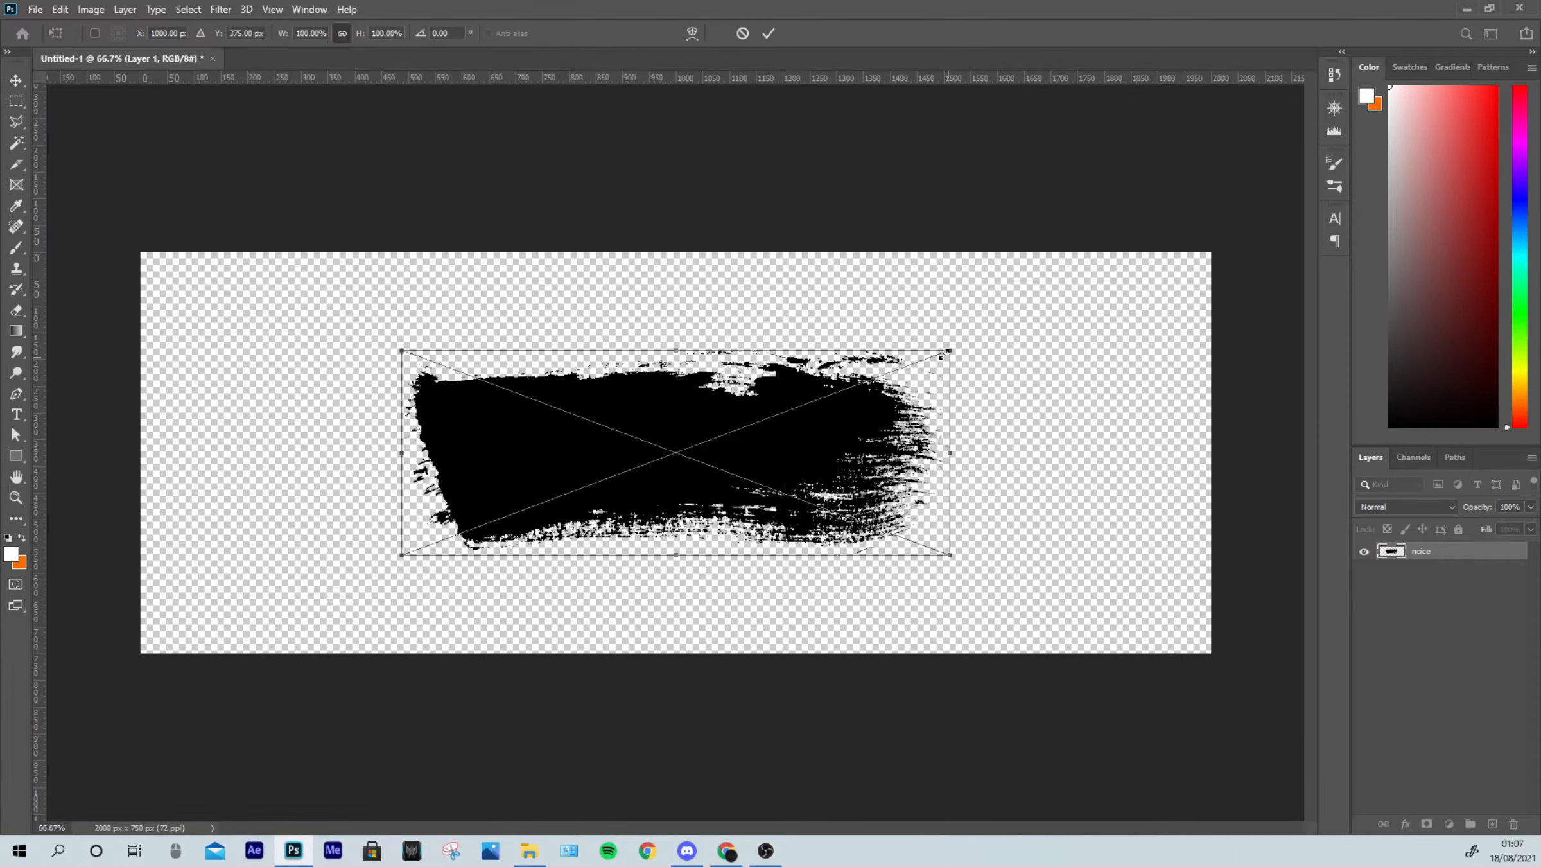
{"action": "mouse_move", "coordinate": [950, 350]}
{"action": "left_mouse_down"}
{"action": "mouse_move", "coordinate": [1234, 203]}
{"action": "mouse_move", "coordinate": [1323, 209]}
{"action": "left_mouse_up"}
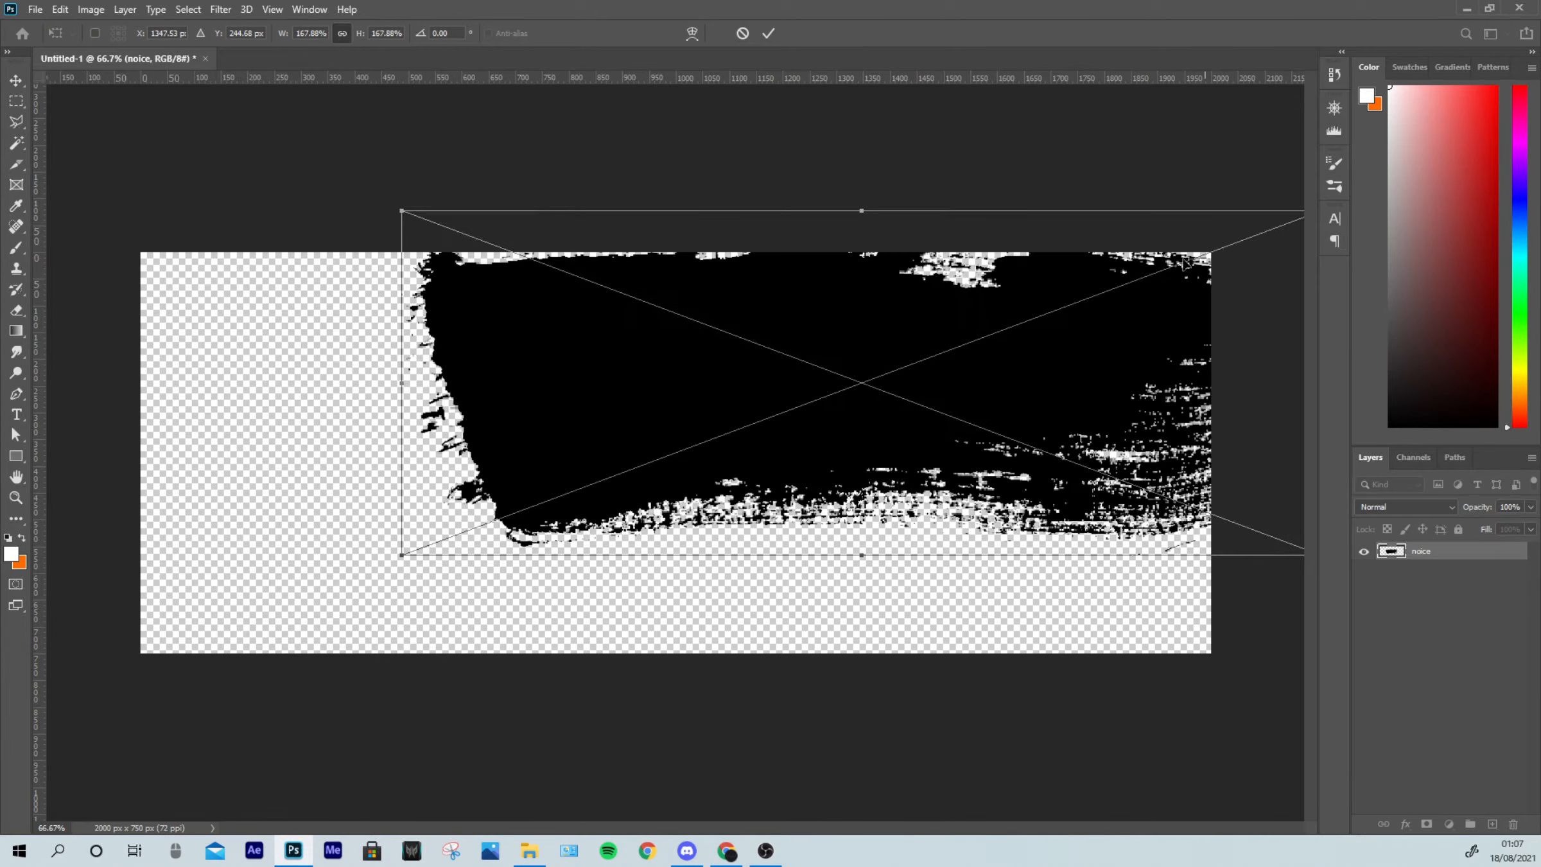
{"action": "mouse_move", "coordinate": [1124, 308]}
{"action": "left_mouse_down"}
{"action": "mouse_move", "coordinate": [876, 347]}
{"action": "mouse_move", "coordinate": [863, 407]}
{"action": "left_mouse_up"}
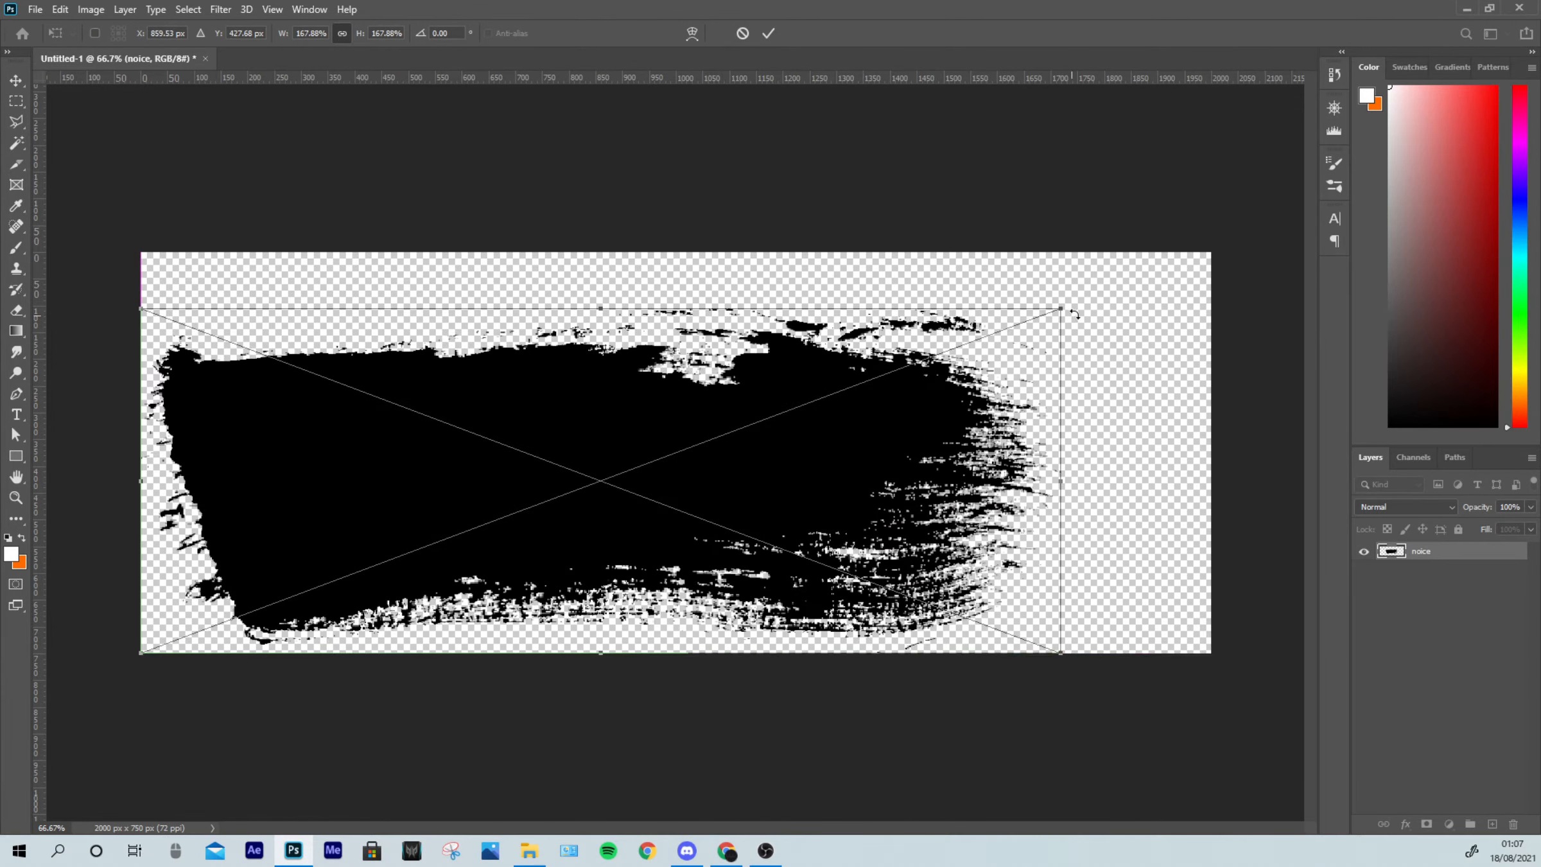
{"action": "left_click_drag", "start_coordinate": [1060, 308], "coordinate": [1212, 251]}
{"action": "left_click", "coordinate": [769, 32]}
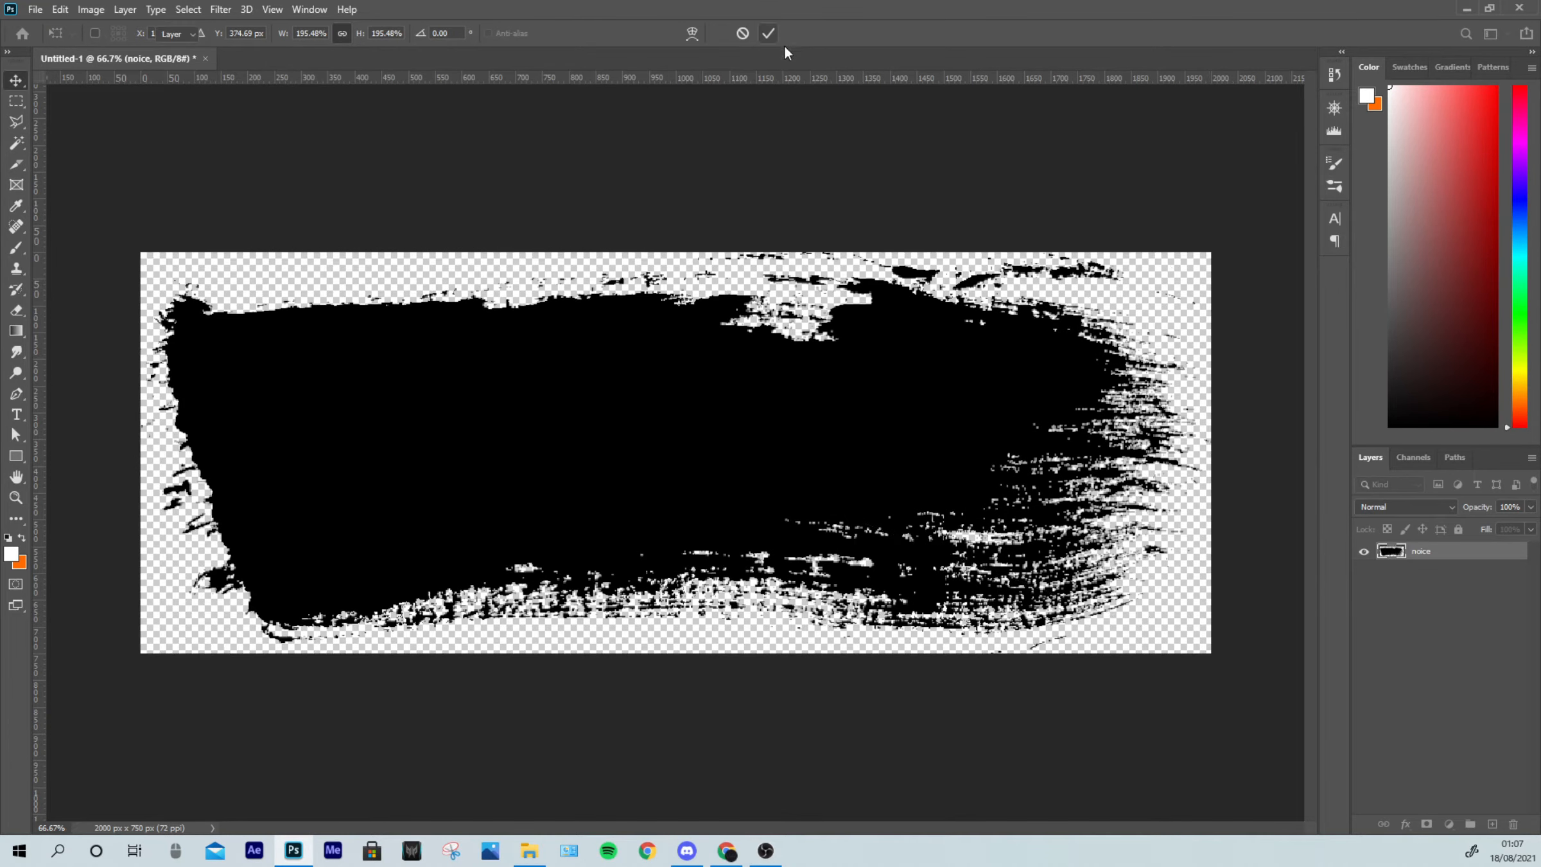
{"action": "left_click", "coordinate": [460, 229]}
Step: Switch to Discord and copy the fiery game screenshot from the thumbnail-contributions channel's pinned messages
{"action": "left_click", "coordinate": [686, 850]}
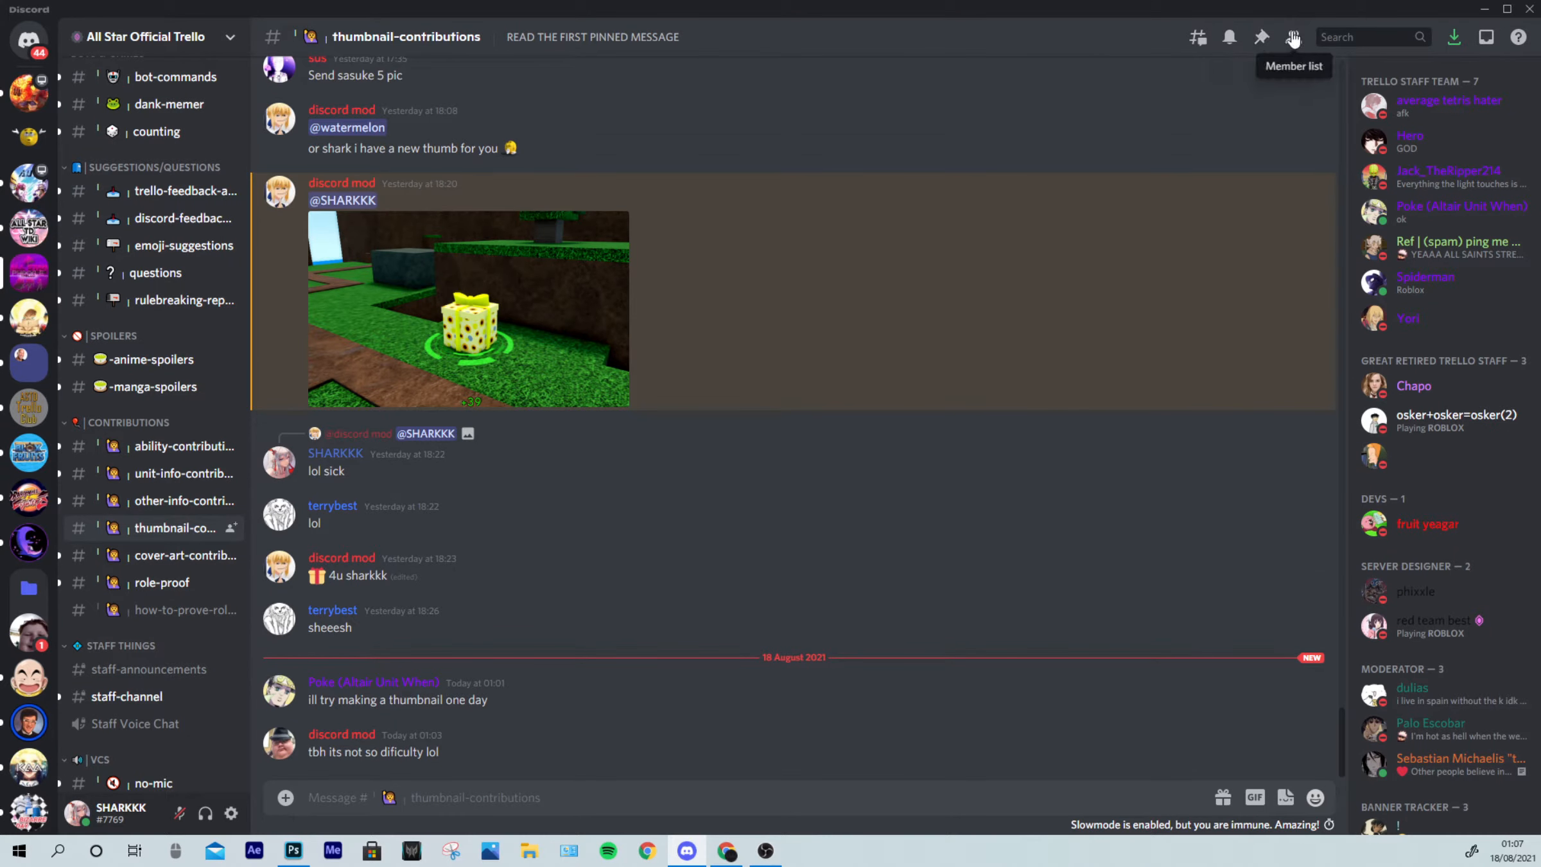
{"action": "left_click", "coordinate": [1262, 40]}
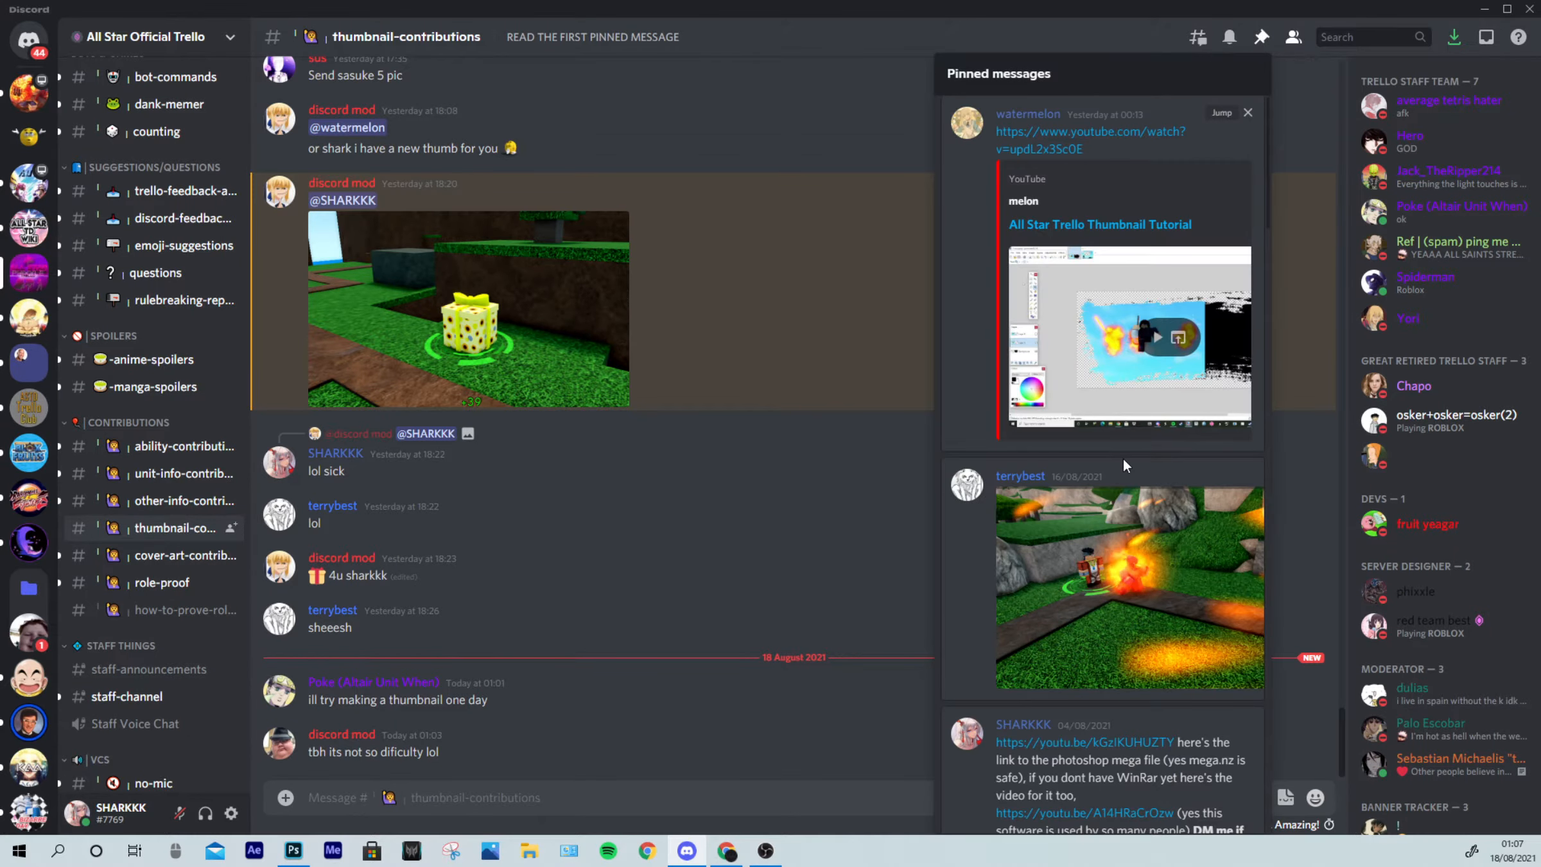
{"action": "scroll", "coordinate": [1184, 390], "scroll_direction": "down", "scroll_amount": 5}
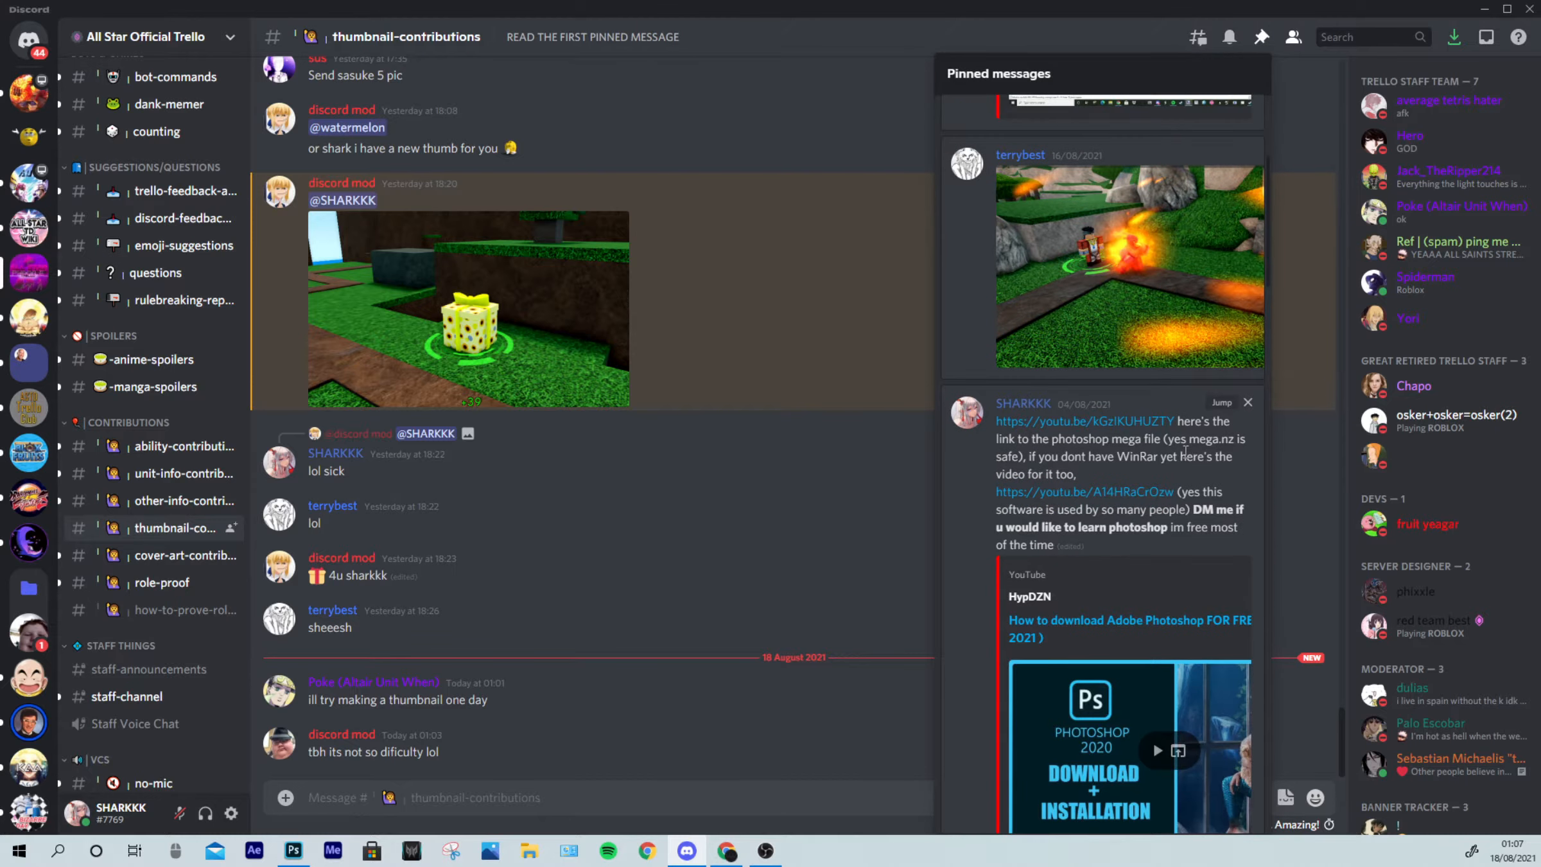
{"action": "right_click", "coordinate": [1133, 328]}
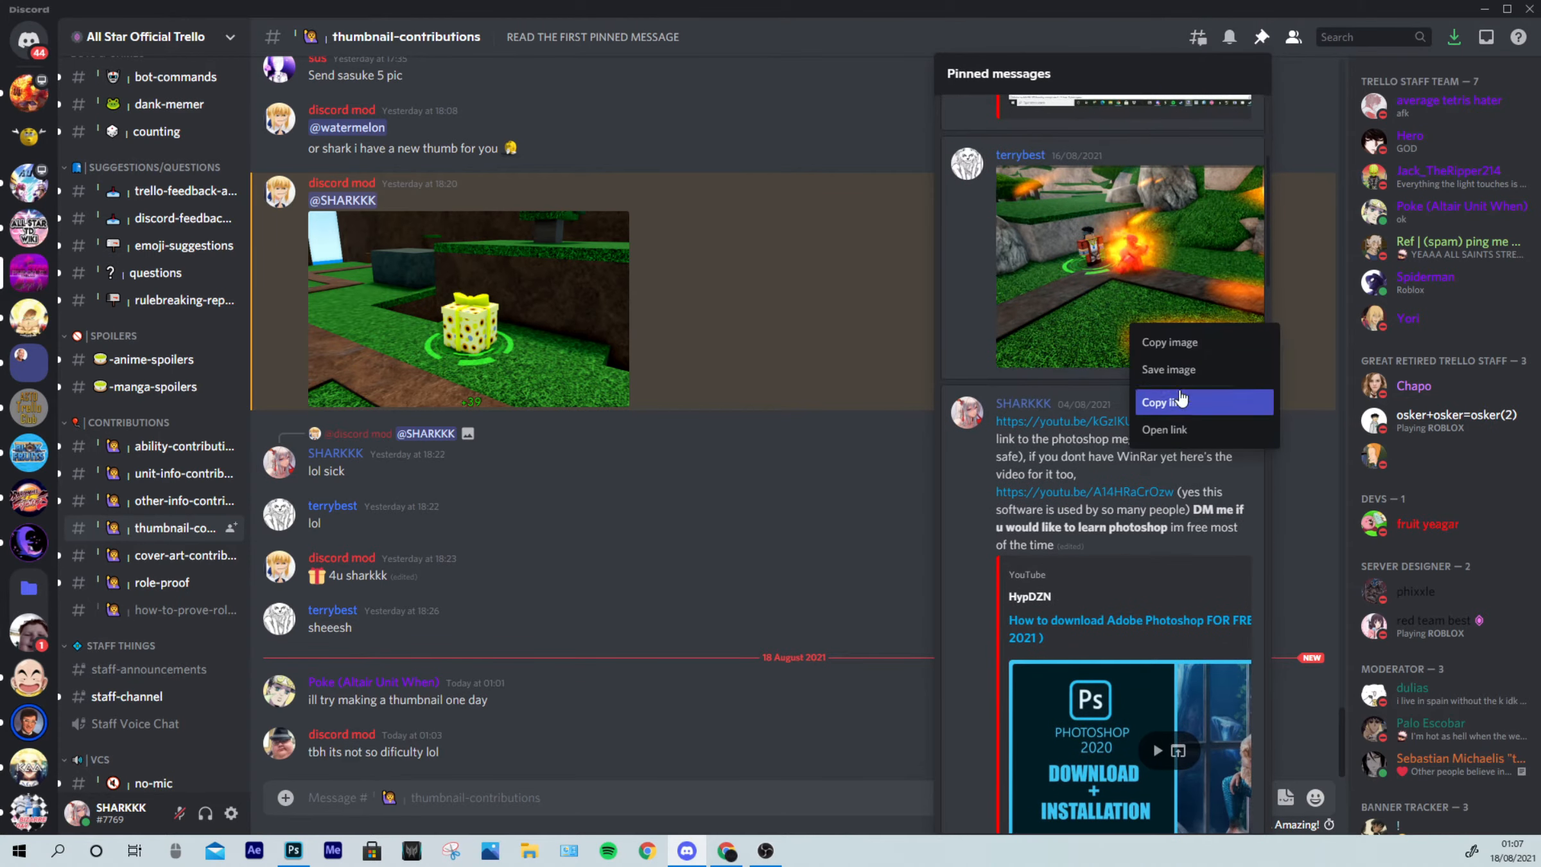
{"action": "left_click", "coordinate": [1168, 342]}
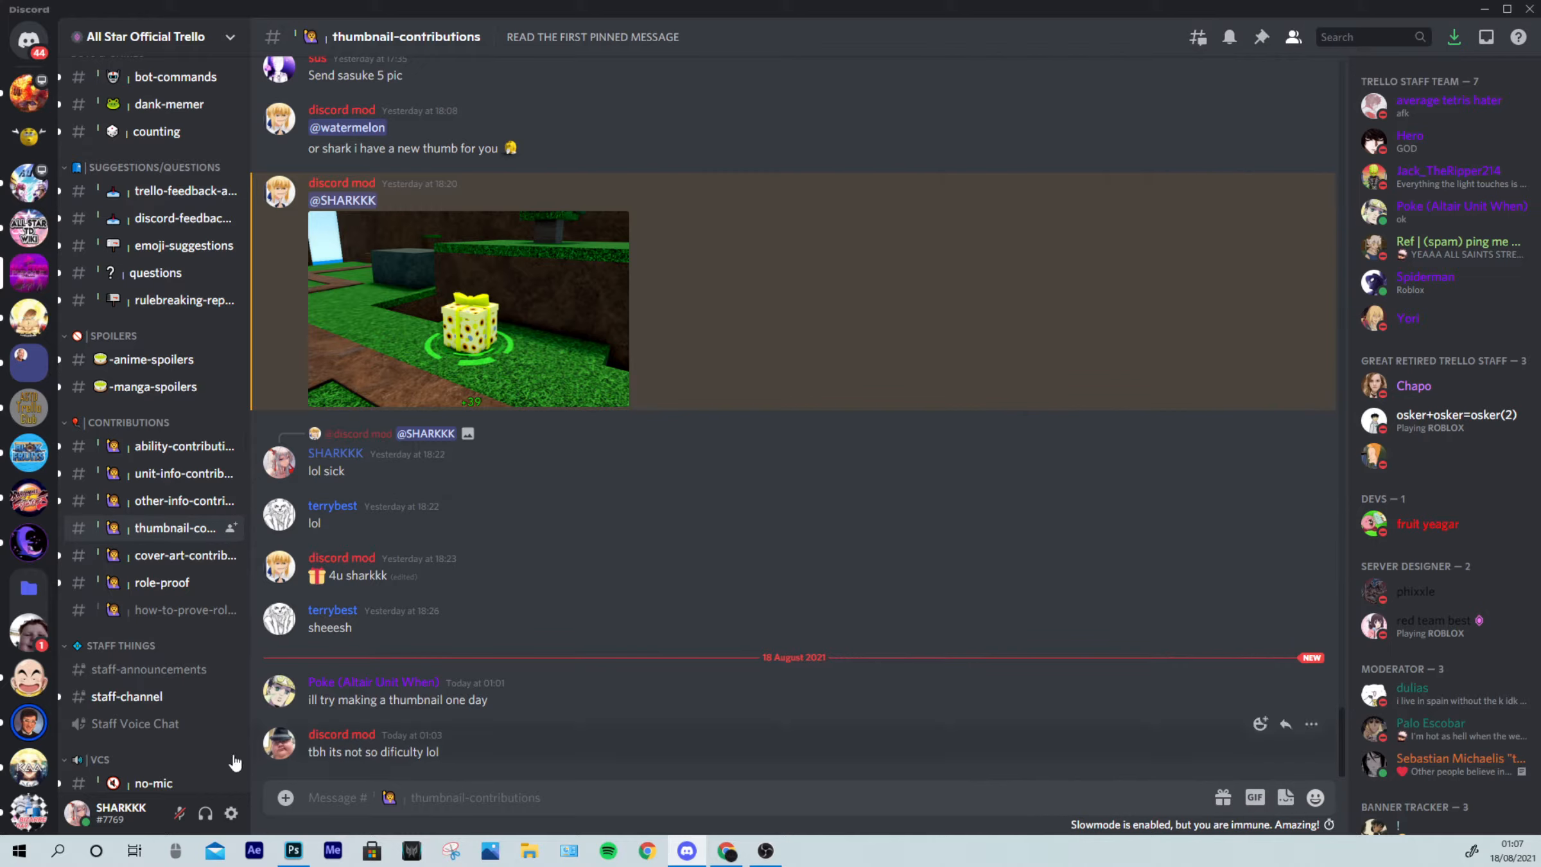
Step: Switch to Photoshop, paste the copied screenshot and move it over the left part of the brush stroke
{"action": "left_click", "coordinate": [293, 851]}
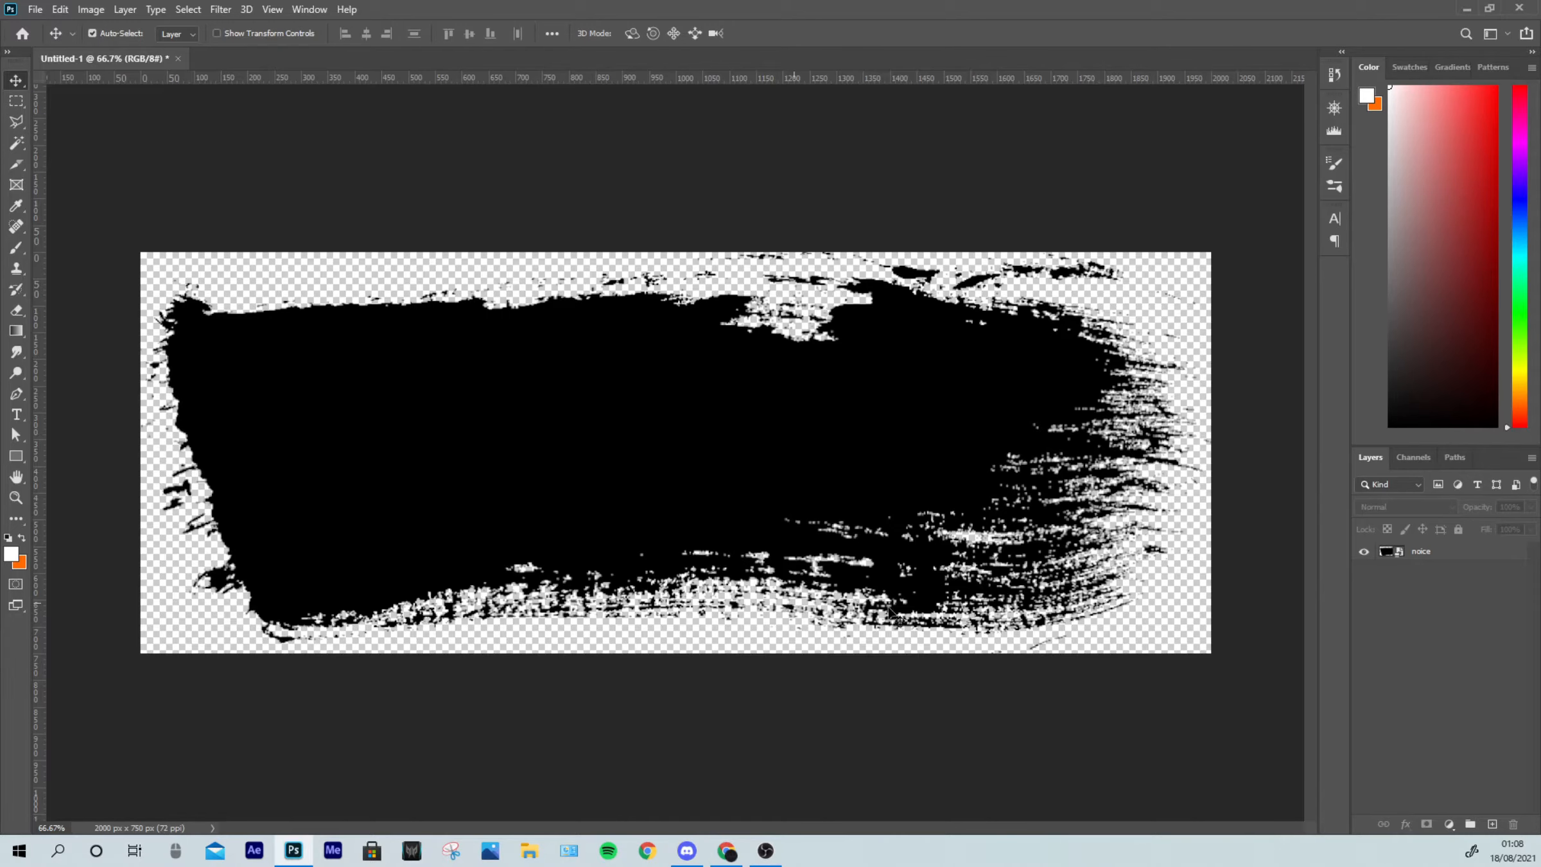
{"action": "key", "text": "ctrl+v"}
{"action": "left_click_drag", "start_coordinate": [866, 548], "coordinate": [504, 537]}
Step: Scale the pasted screenshot to about 206% and reposition it to cover the whole canvas with the two characters on the left
{"action": "key", "text": "ctrl+t"}
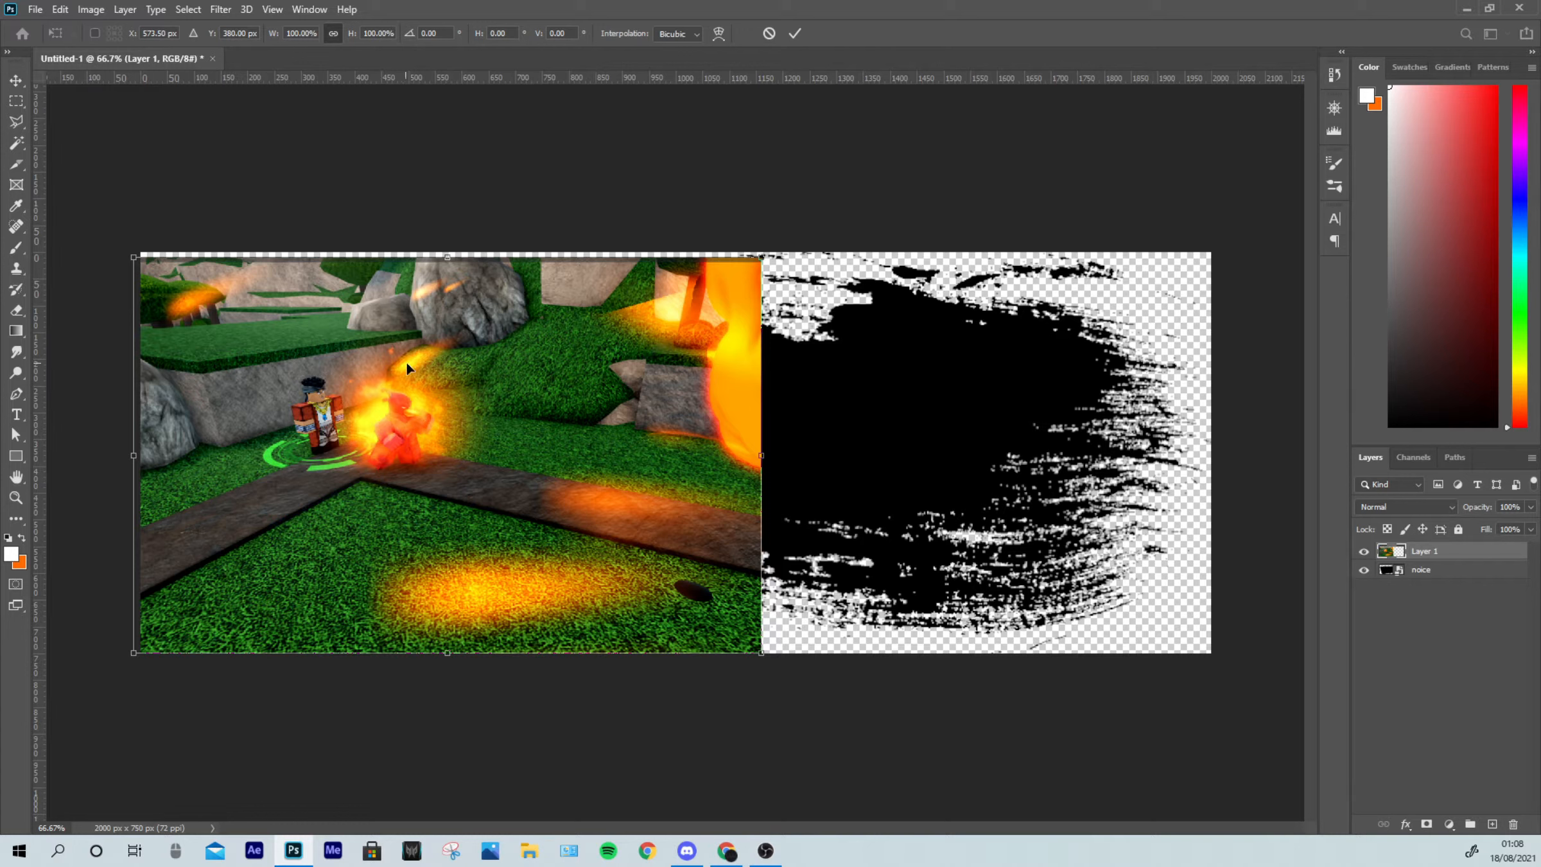
{"action": "left_click", "coordinate": [770, 34]}
{"action": "left_click", "coordinate": [60, 9]}
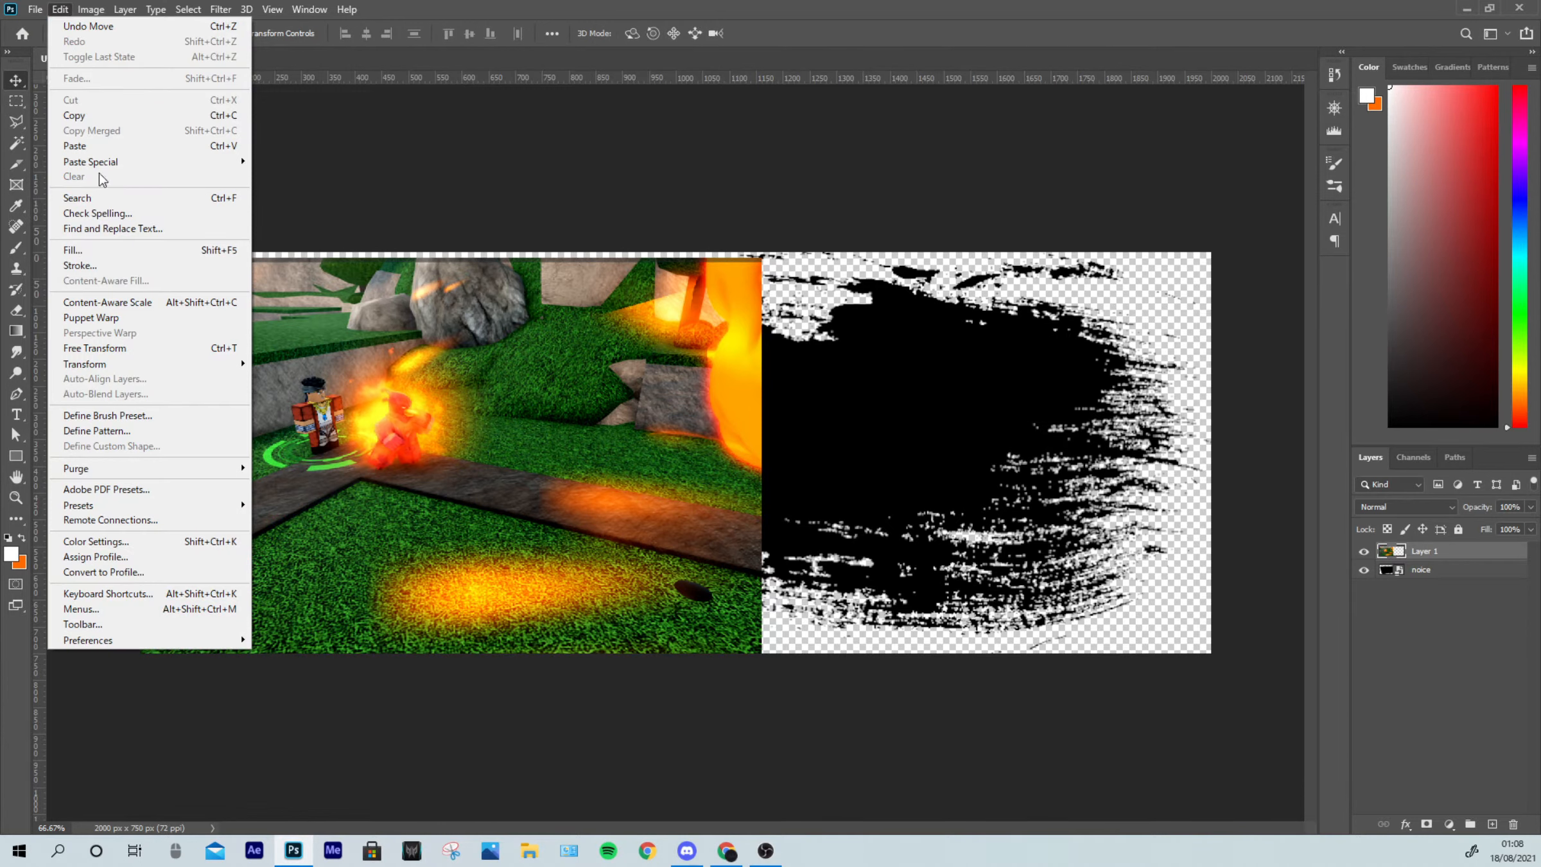
{"action": "left_click", "coordinate": [121, 348]}
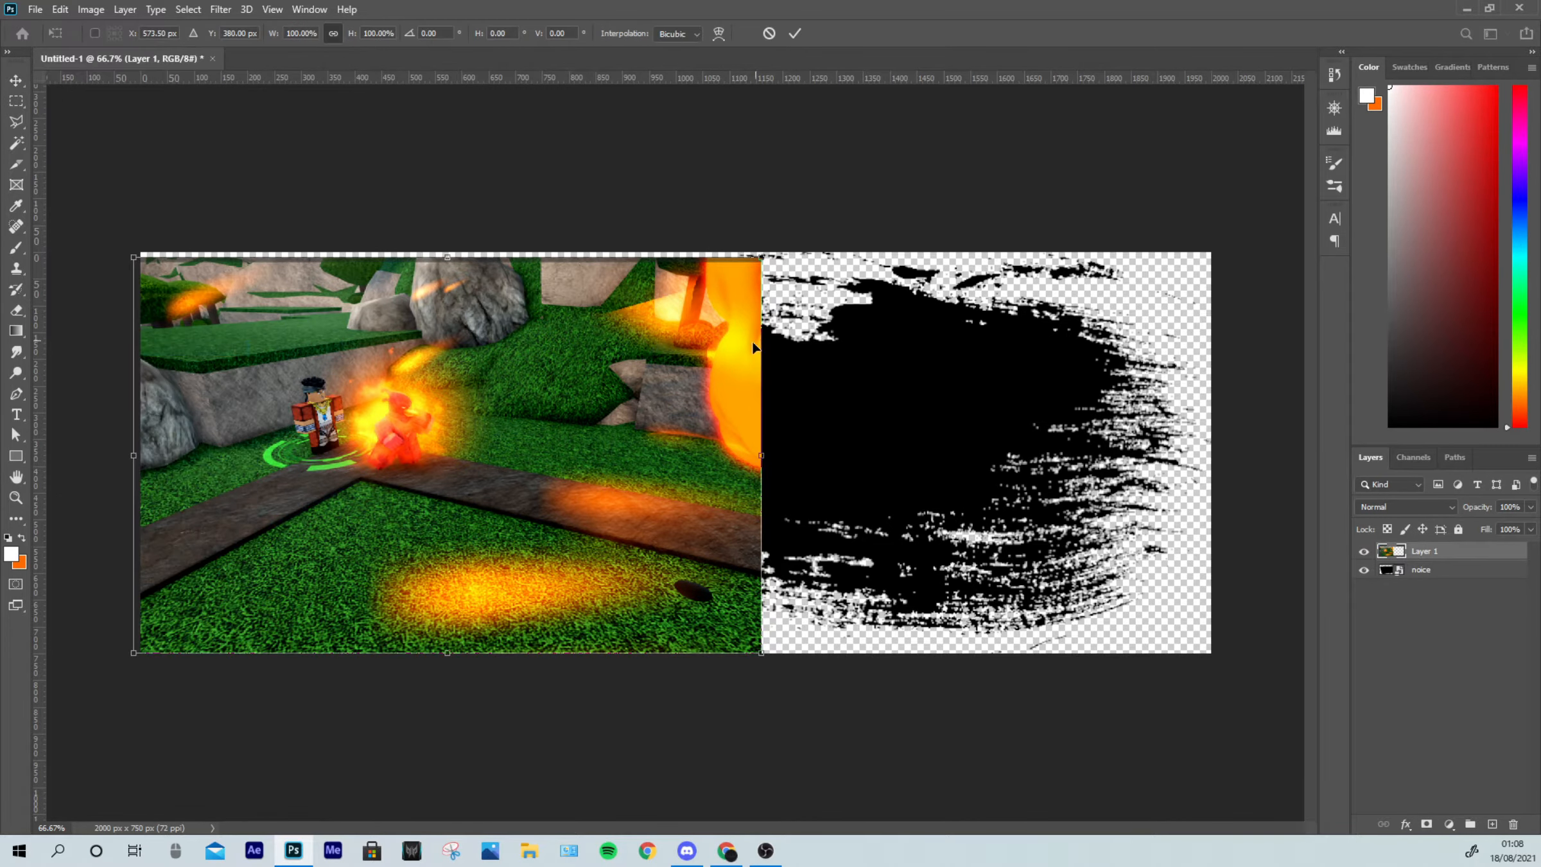
{"action": "left_click_drag", "start_coordinate": [759, 258], "coordinate": [1013, 51]}
{"action": "left_click_drag", "start_coordinate": [879, 134], "coordinate": [845, 245]}
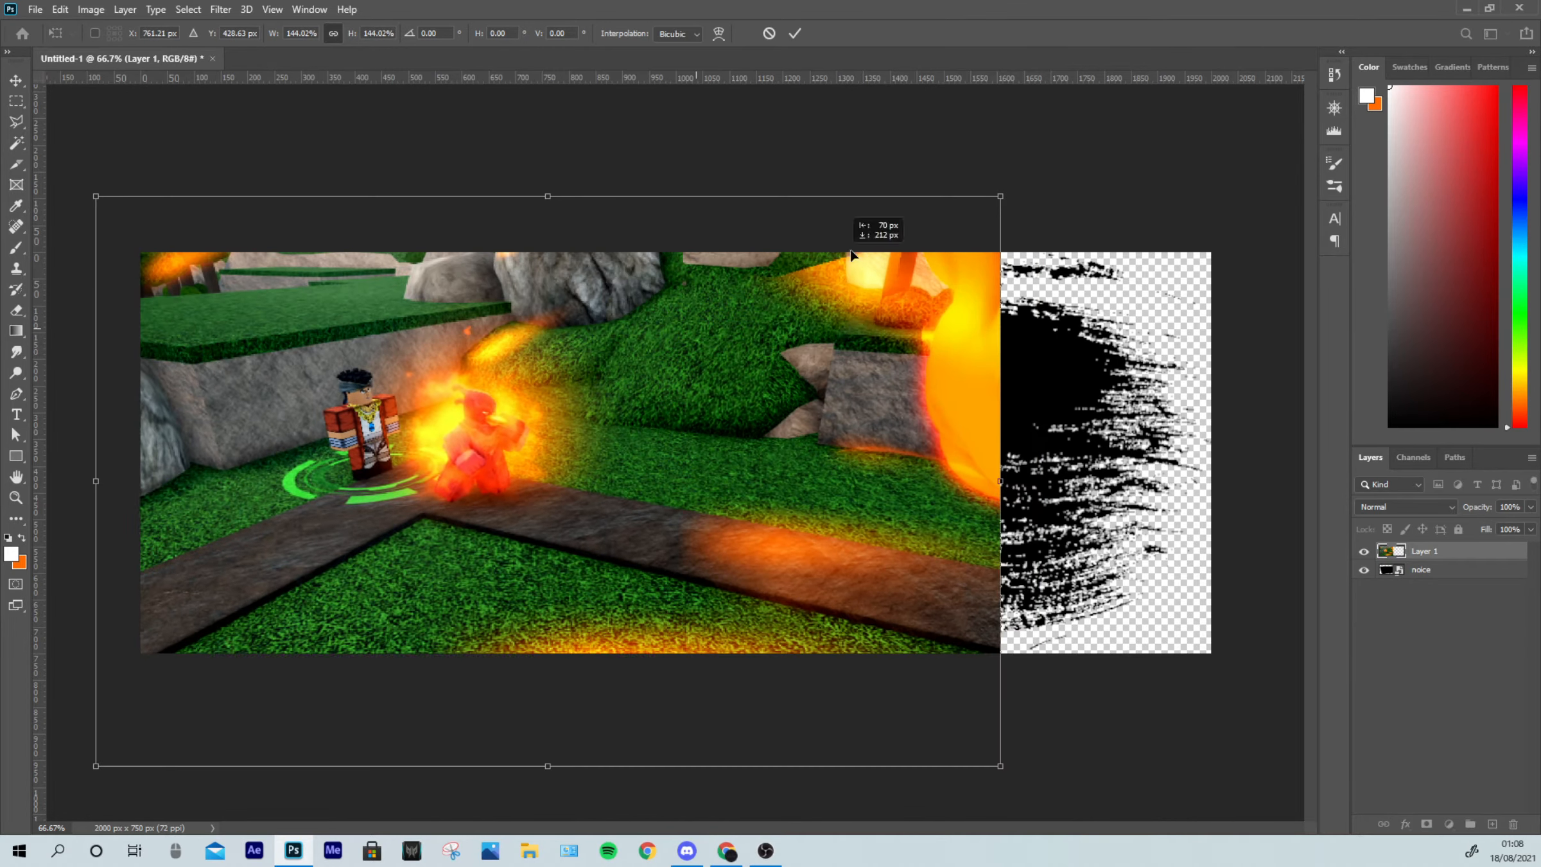
{"action": "left_click_drag", "start_coordinate": [1081, 135], "coordinate": [1269, 23]}
{"action": "left_click_drag", "start_coordinate": [866, 233], "coordinate": [823, 350]}
{"action": "left_click_drag", "start_coordinate": [1235, 137], "coordinate": [1354, 63]}
{"action": "left_click_drag", "start_coordinate": [988, 284], "coordinate": [888, 332]}
{"action": "left_click", "coordinate": [794, 33]}
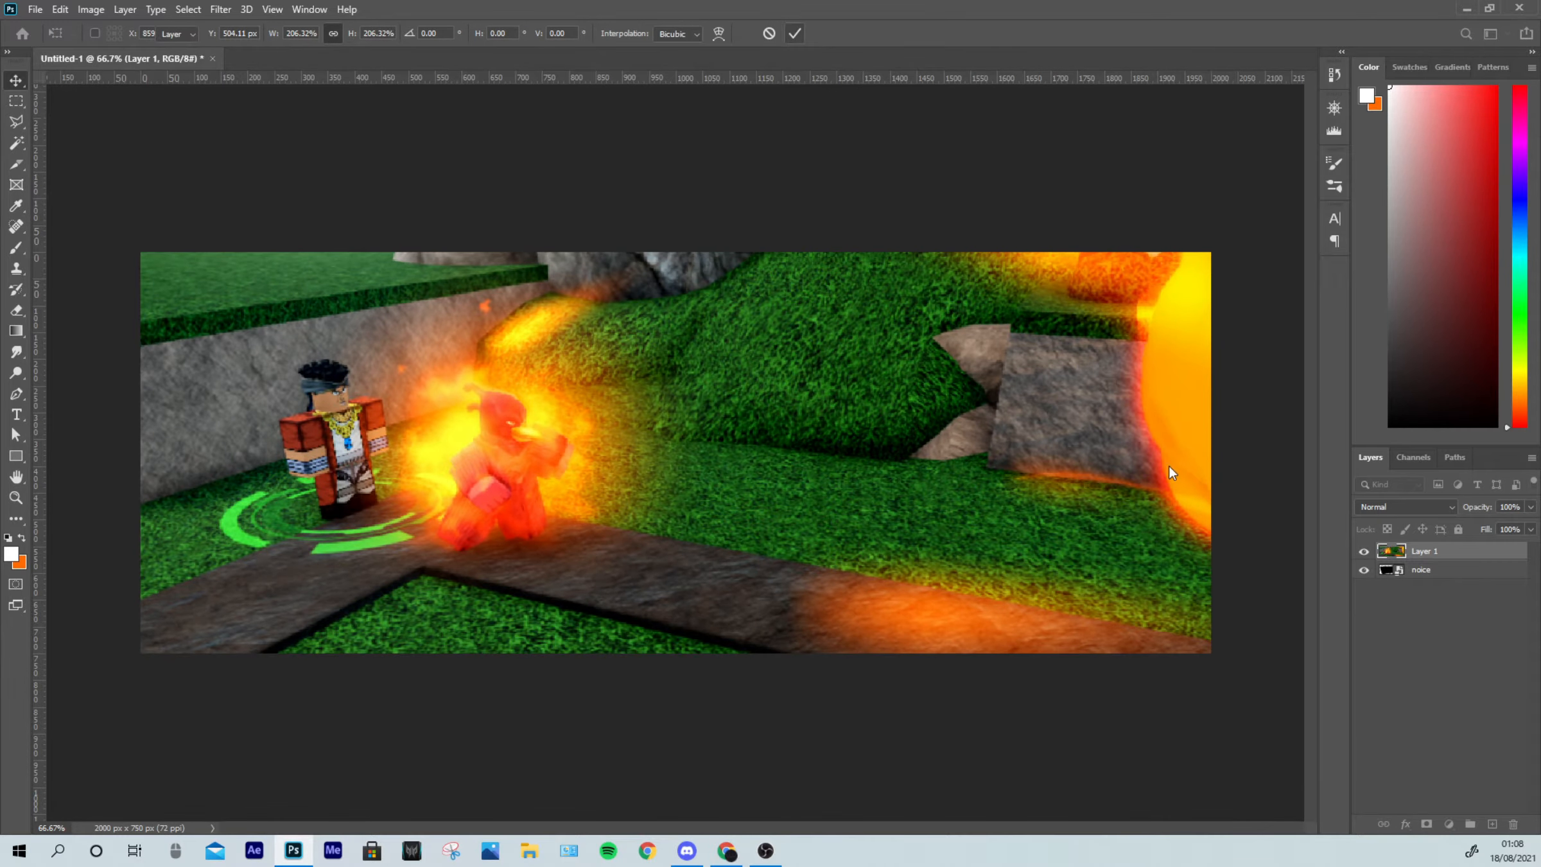
Step: Clip the screenshot layer to the brush stroke with a clipping mask and nudge it slightly up and left
{"action": "right_click", "coordinate": [1435, 553]}
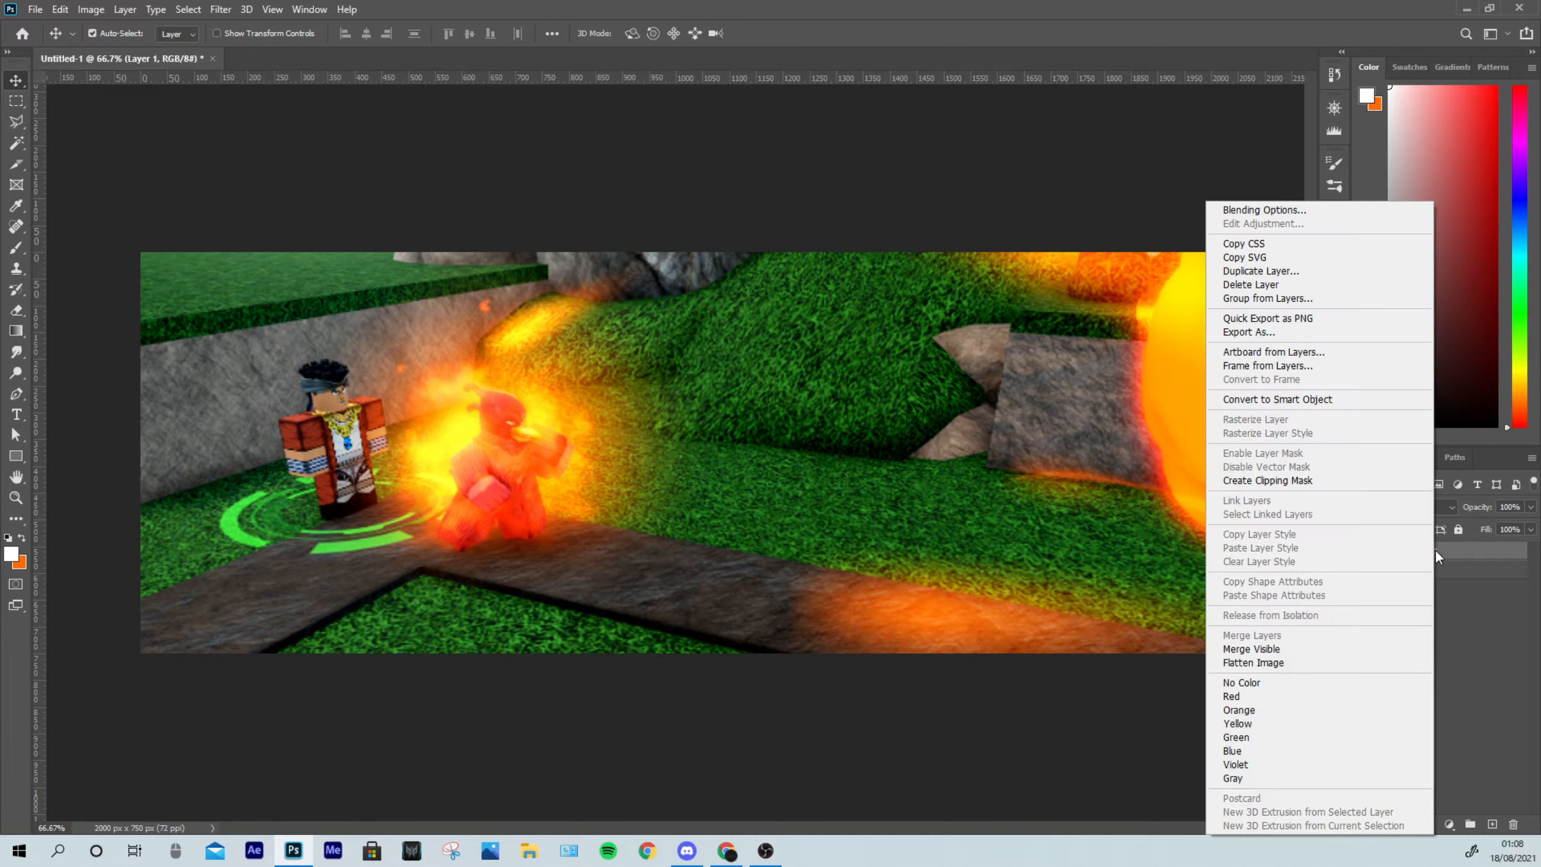
{"action": "left_click", "coordinate": [1356, 481]}
{"action": "left_click_drag", "start_coordinate": [739, 475], "coordinate": [736, 468]}
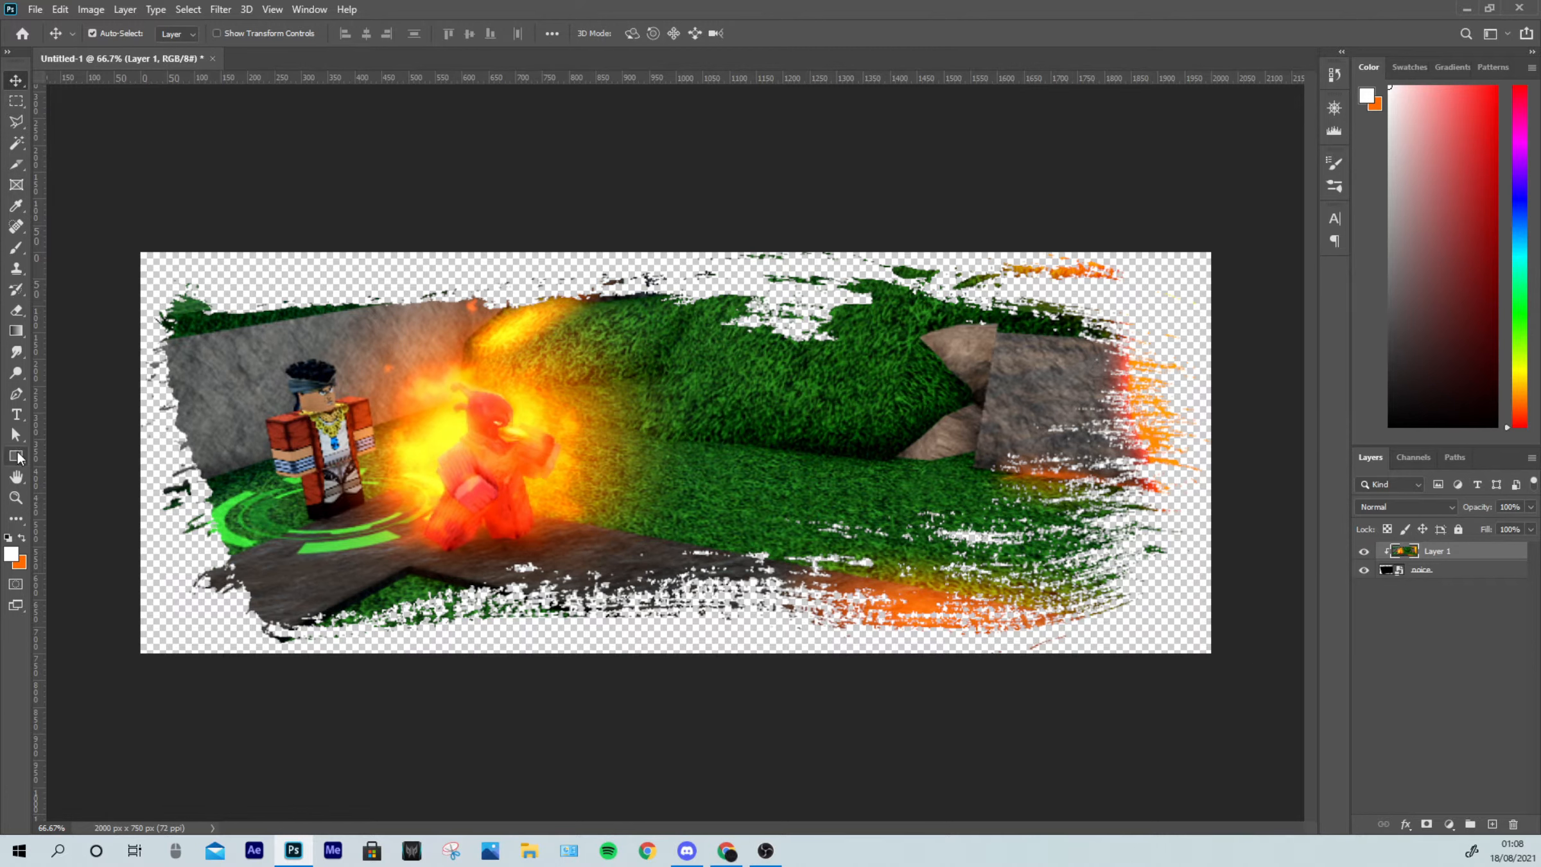
Step: Draw a rectangle shape of about 1656 × 1084 px over the right half of the canvas, extending past its edges
{"action": "left_click", "coordinate": [18, 455]}
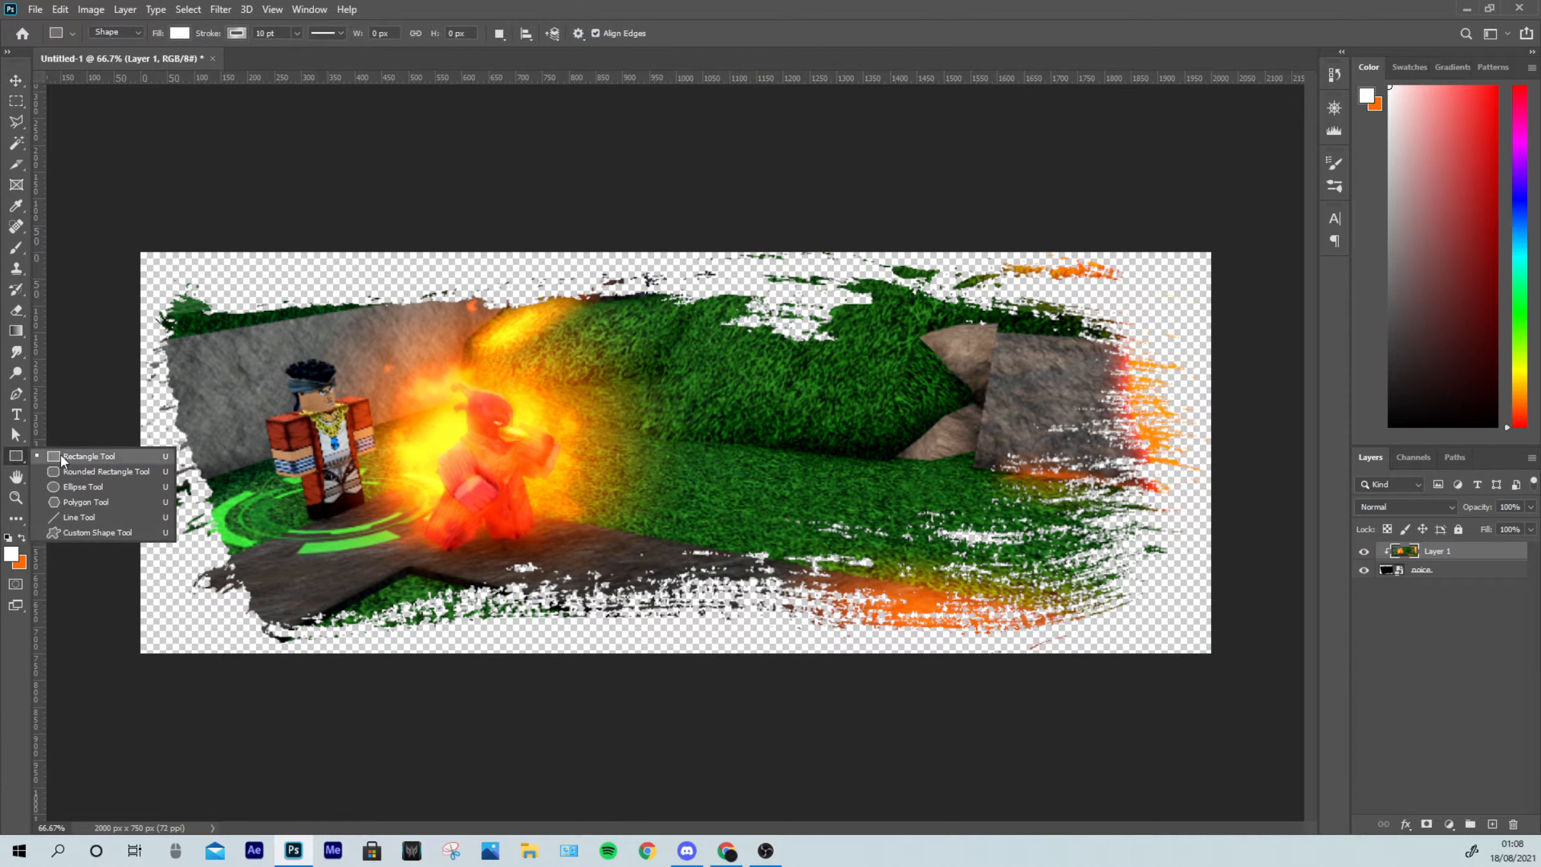
{"action": "left_click", "coordinate": [70, 455]}
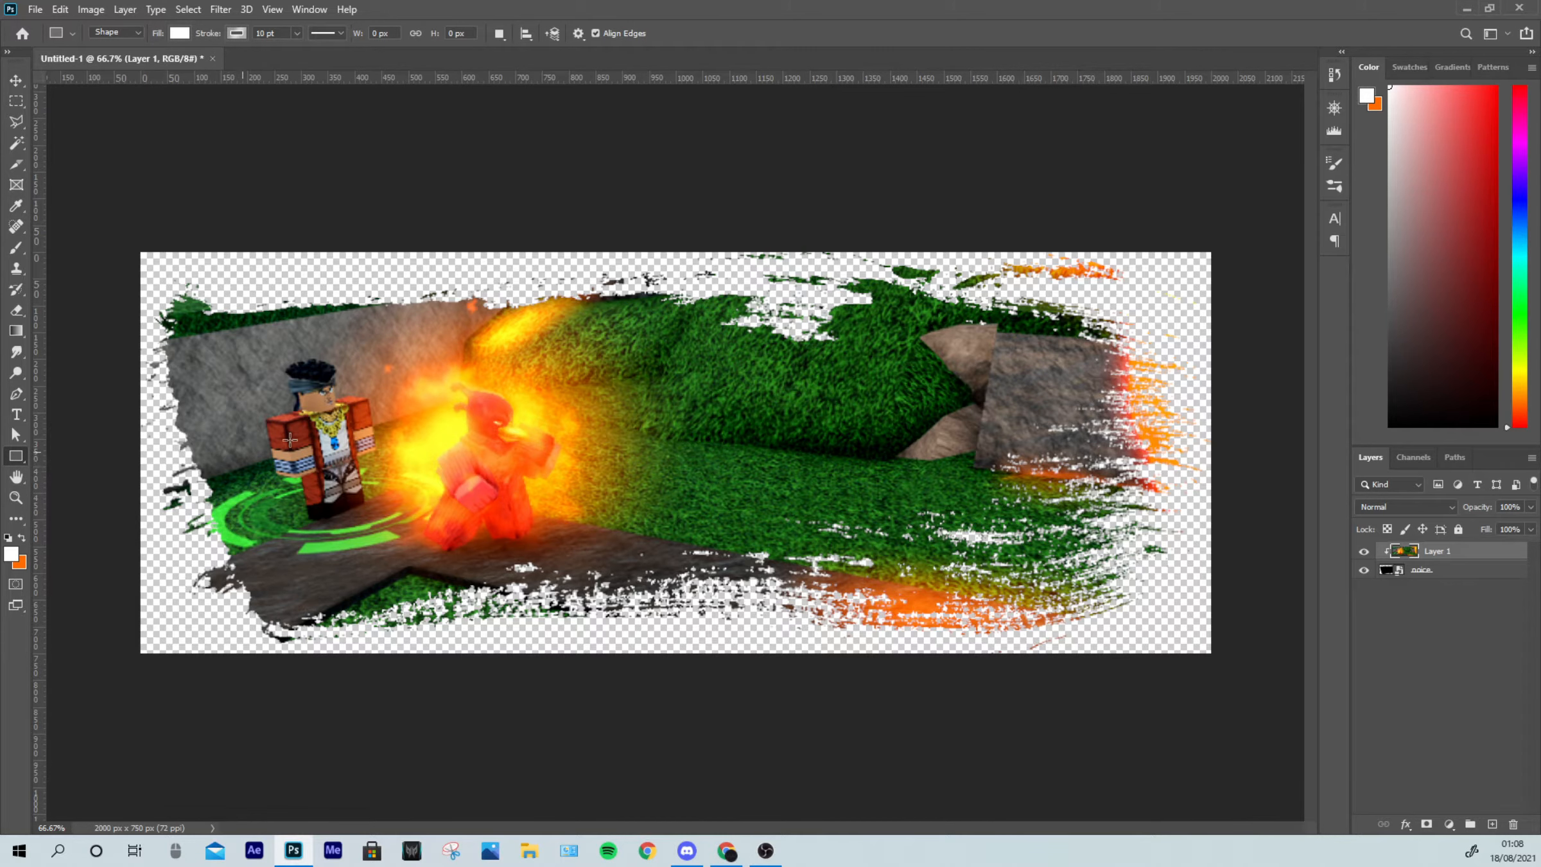
{"action": "scroll", "coordinate": [803, 367], "scroll_direction": "down", "scroll_amount": 3}
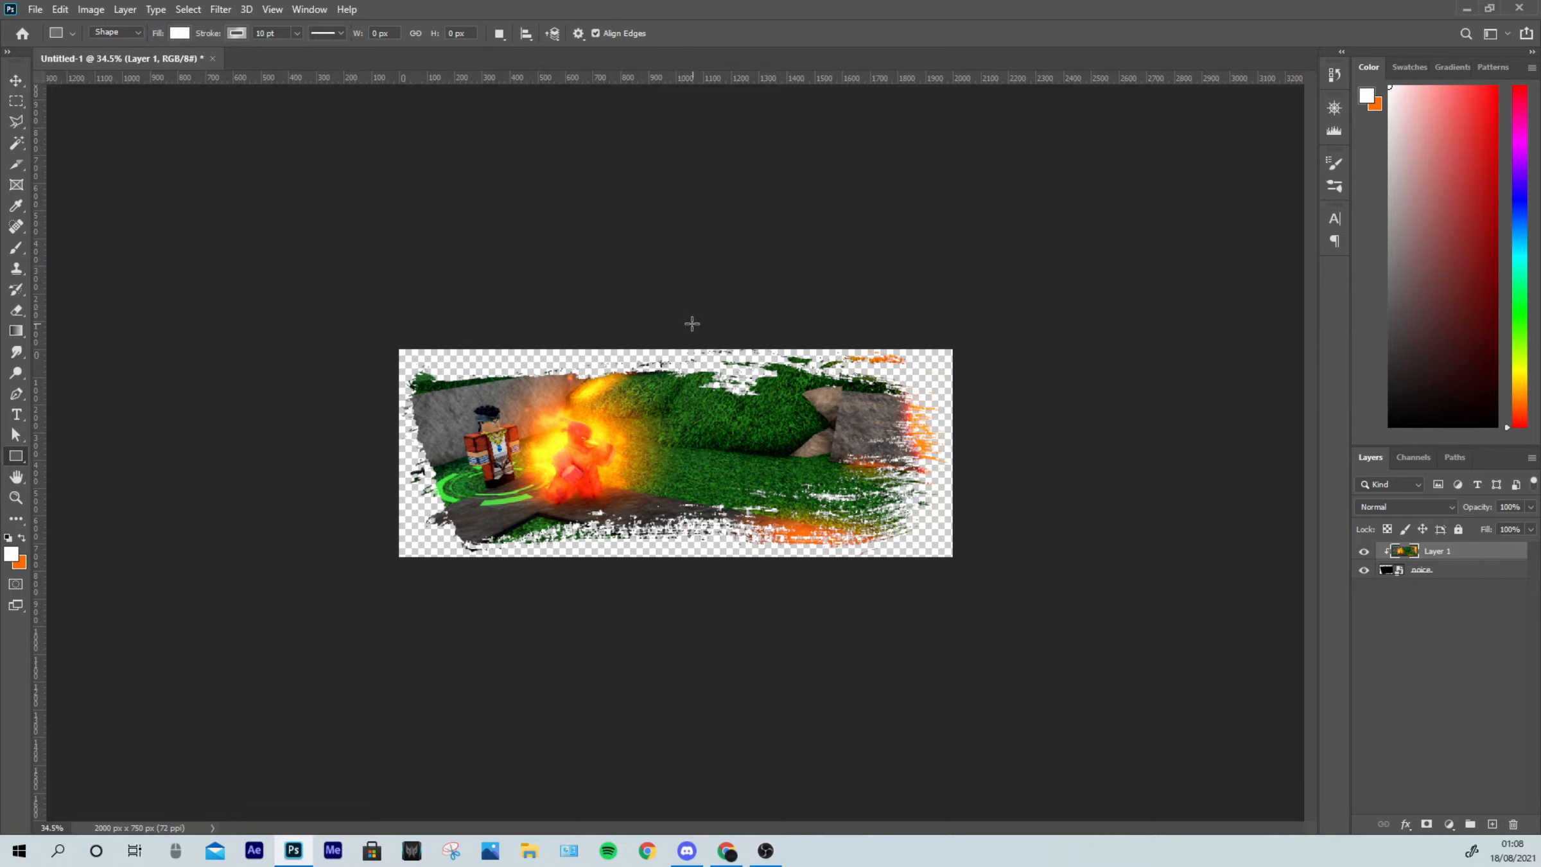
{"action": "left_click_drag", "start_coordinate": [671, 304], "coordinate": [1130, 604]}
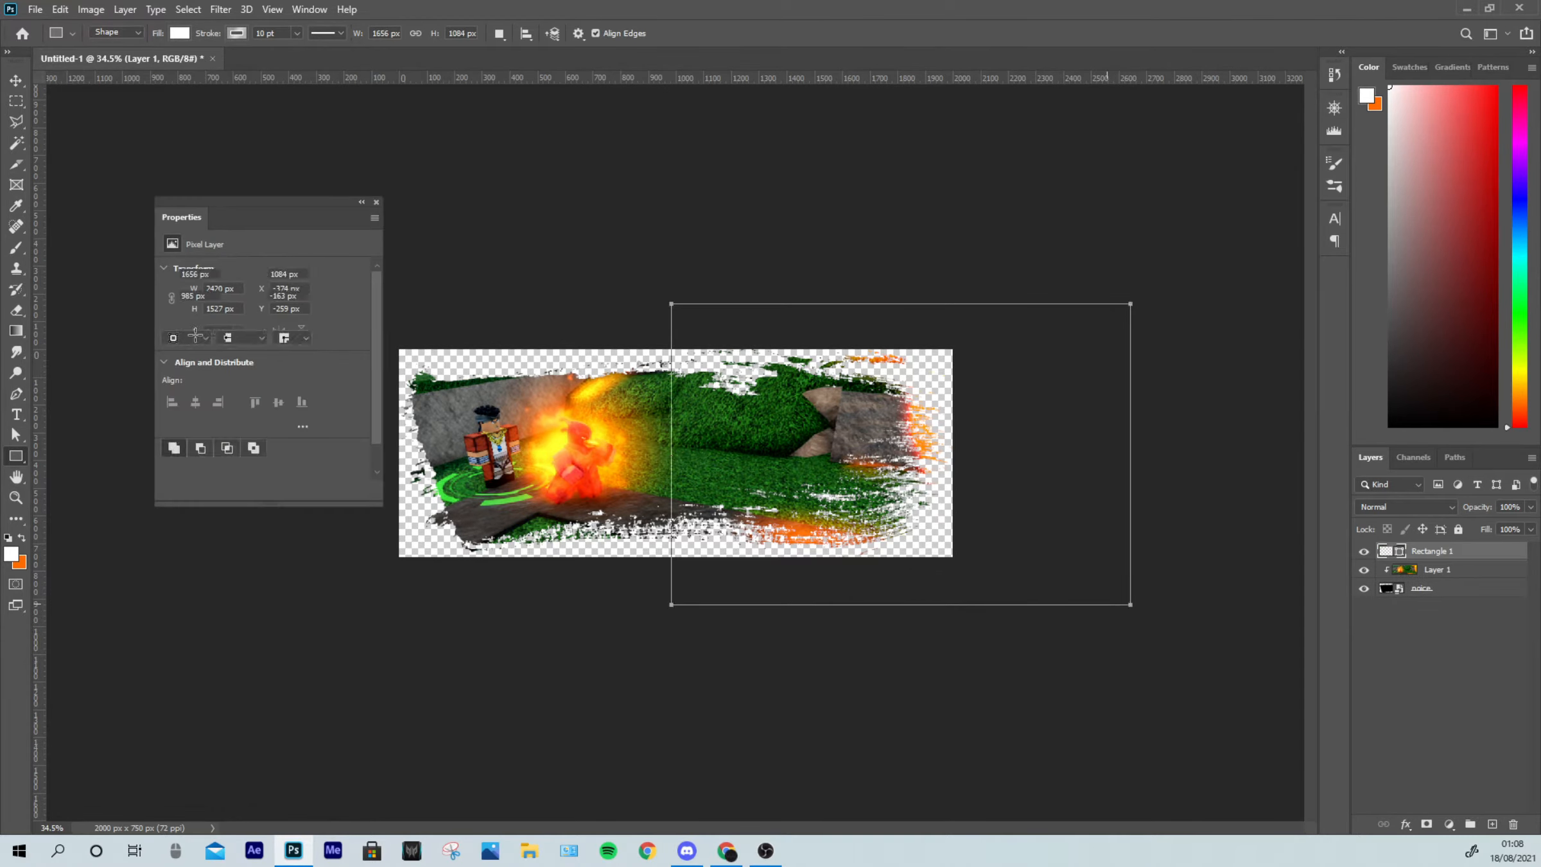
Step: Set the rectangle's fill to black and remove its stroke
{"action": "left_click", "coordinate": [169, 317]}
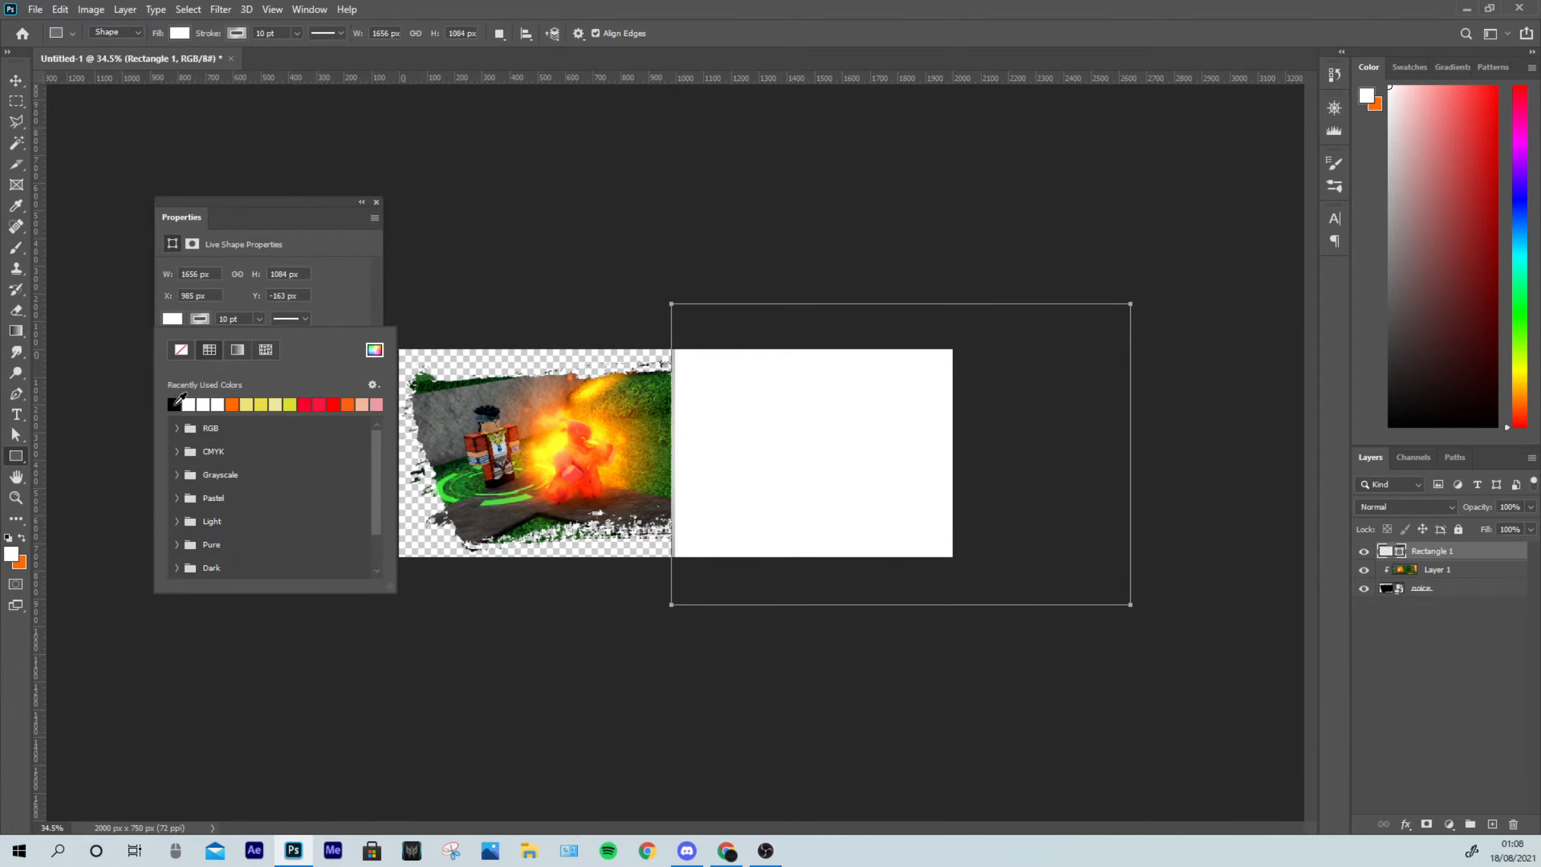
{"action": "left_click", "coordinate": [174, 404]}
{"action": "left_click", "coordinate": [361, 287]}
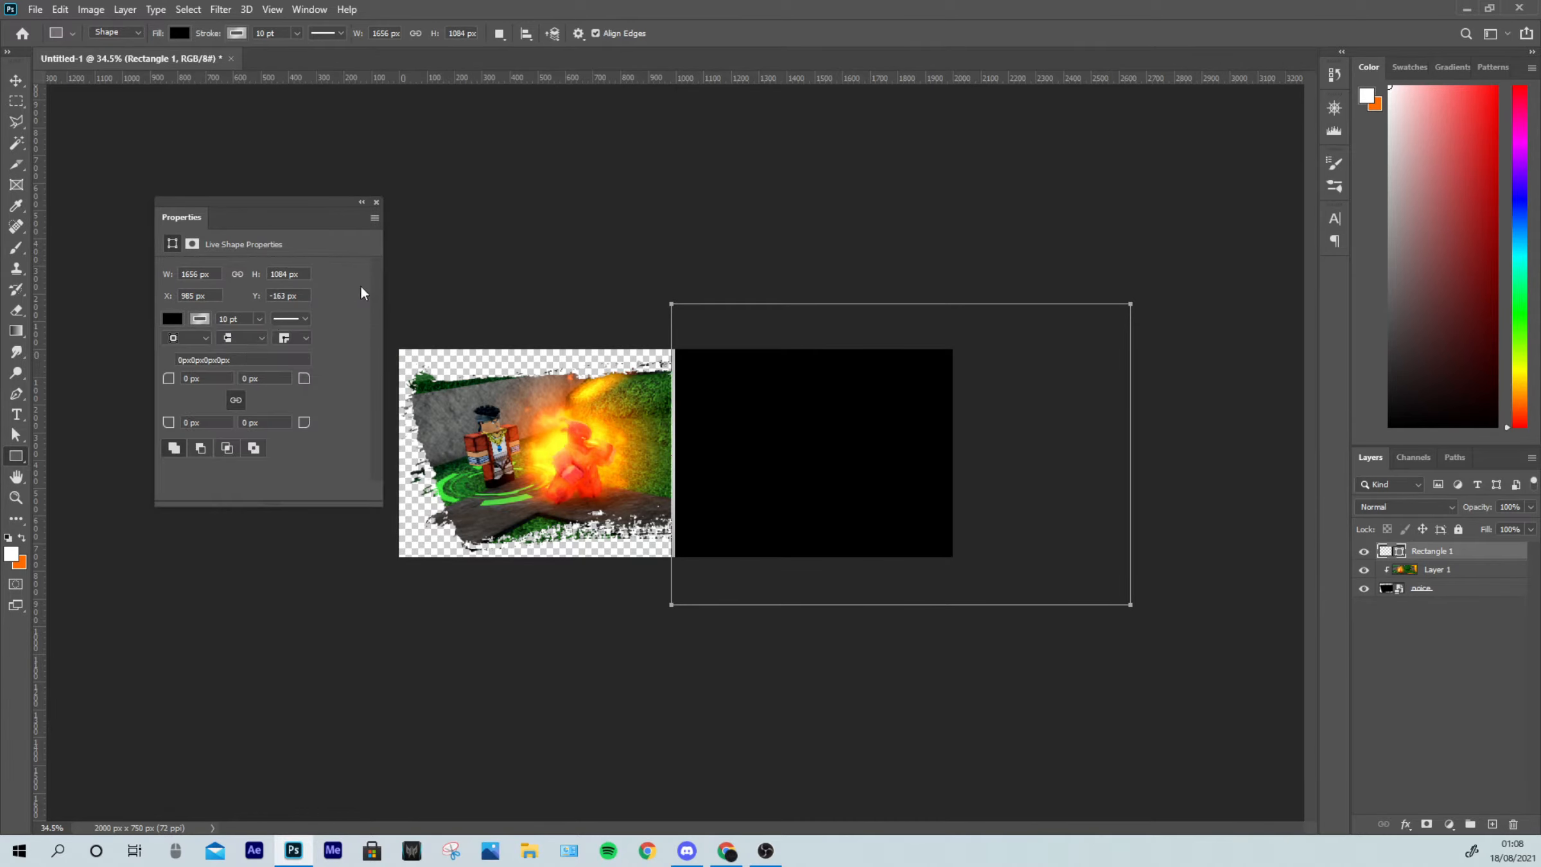
{"action": "left_click", "coordinate": [199, 319]}
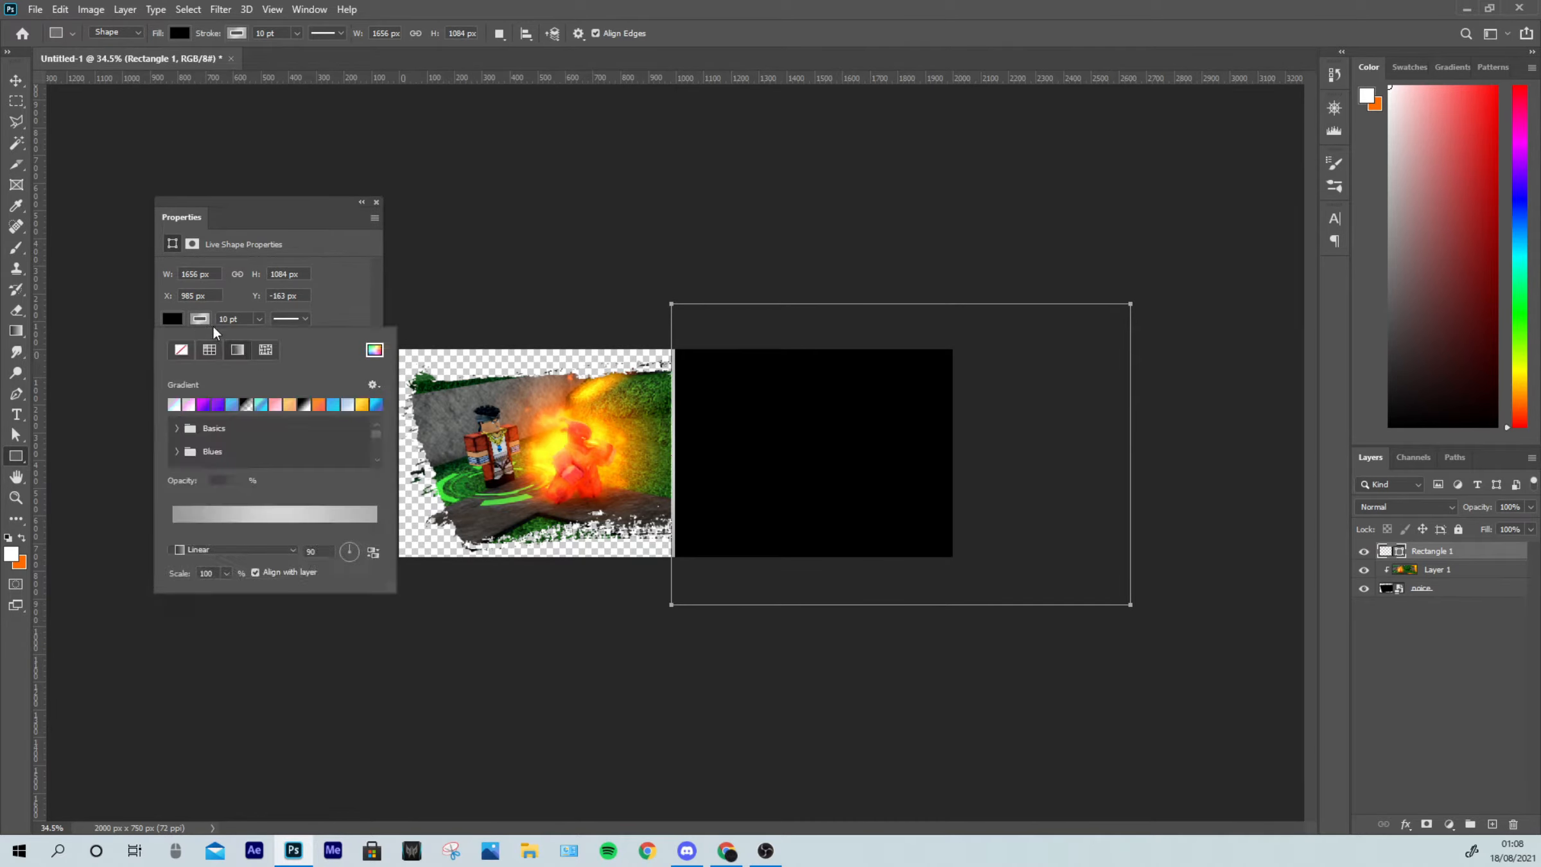
{"action": "left_click", "coordinate": [180, 350]}
{"action": "left_click", "coordinate": [349, 298]}
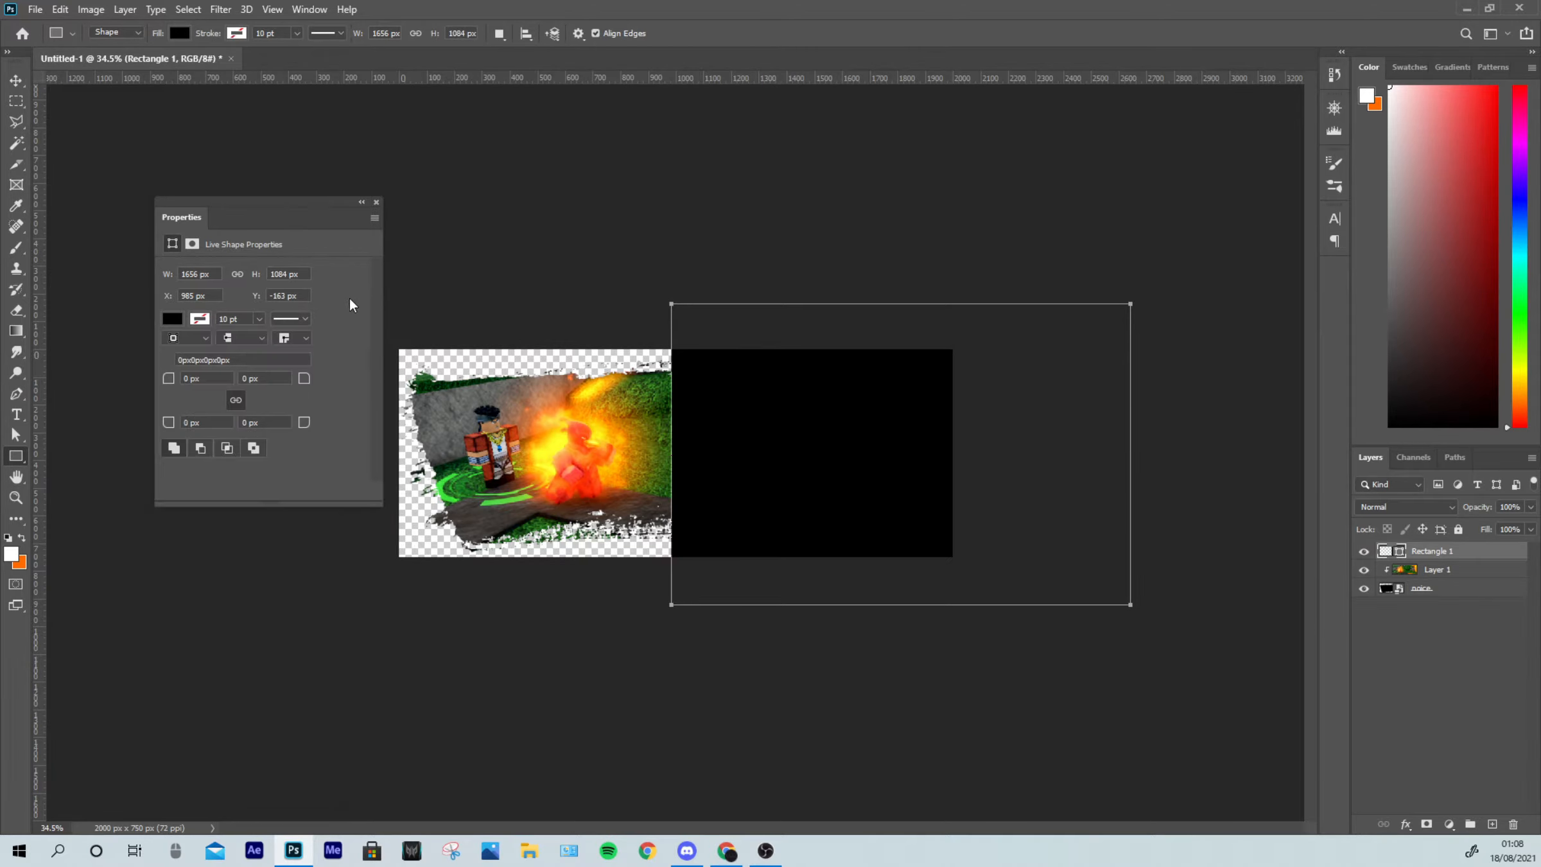
{"action": "left_click", "coordinate": [377, 203]}
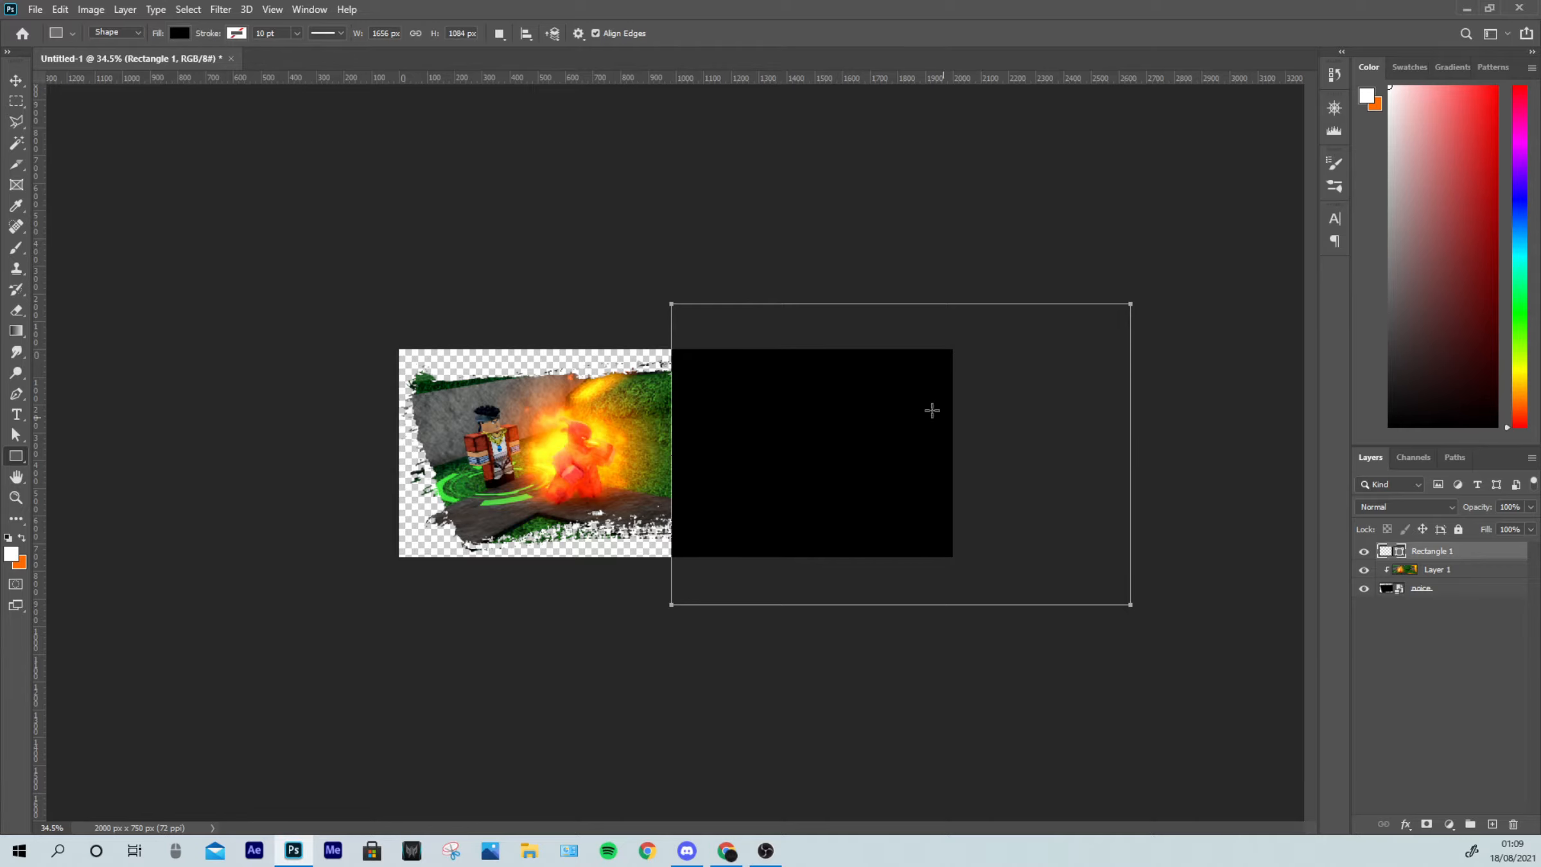
Step: Clip the black rectangle to the brush stroke, convert it to a smart object and apply a 64-pixel Gaussian Blur
{"action": "right_click", "coordinate": [1443, 550]}
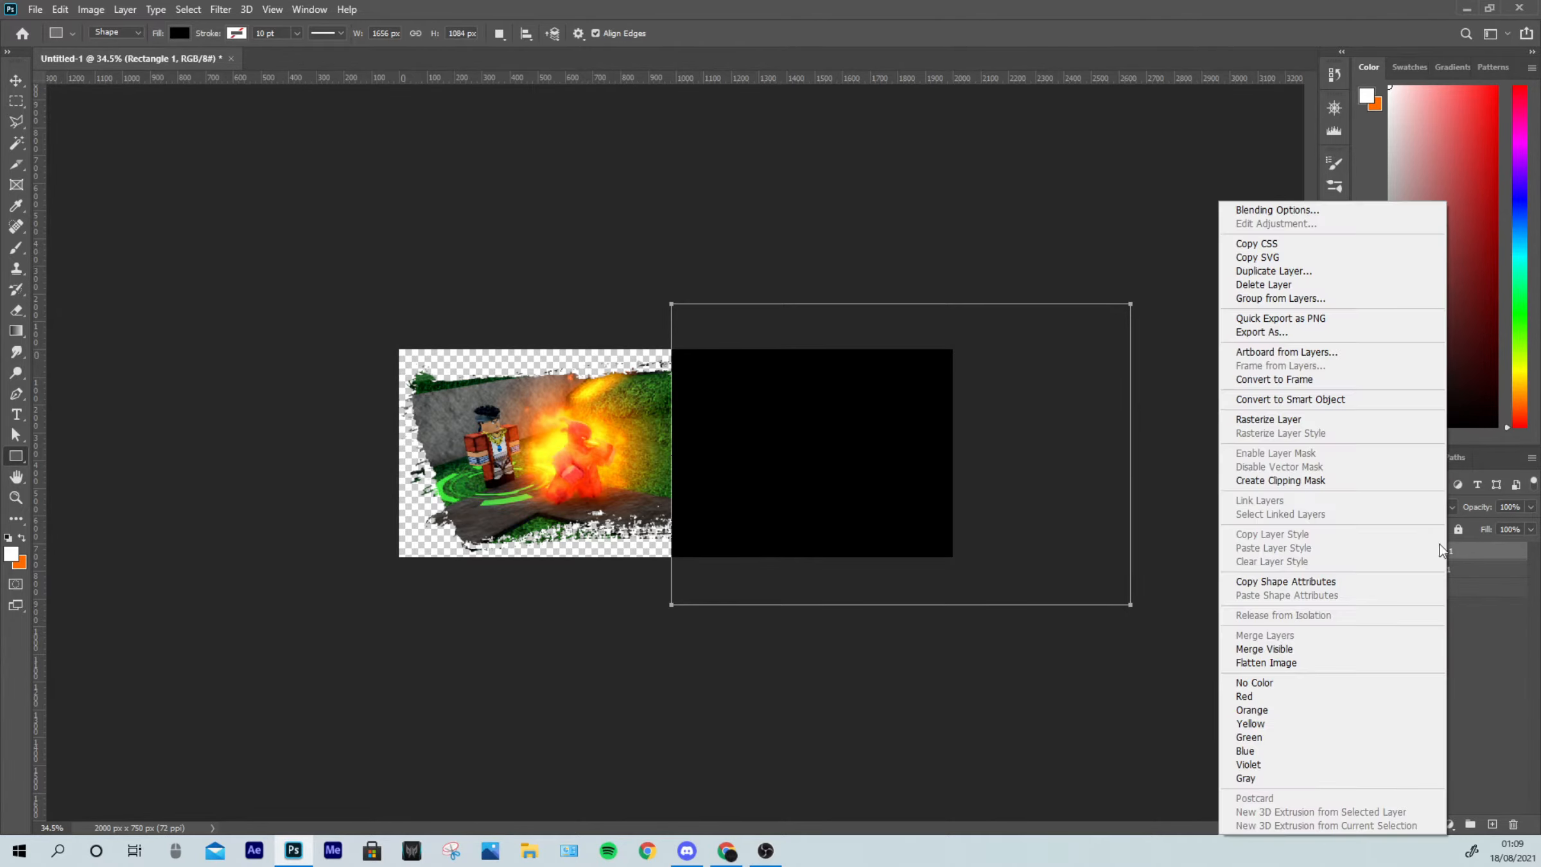
{"action": "left_click", "coordinate": [1389, 481]}
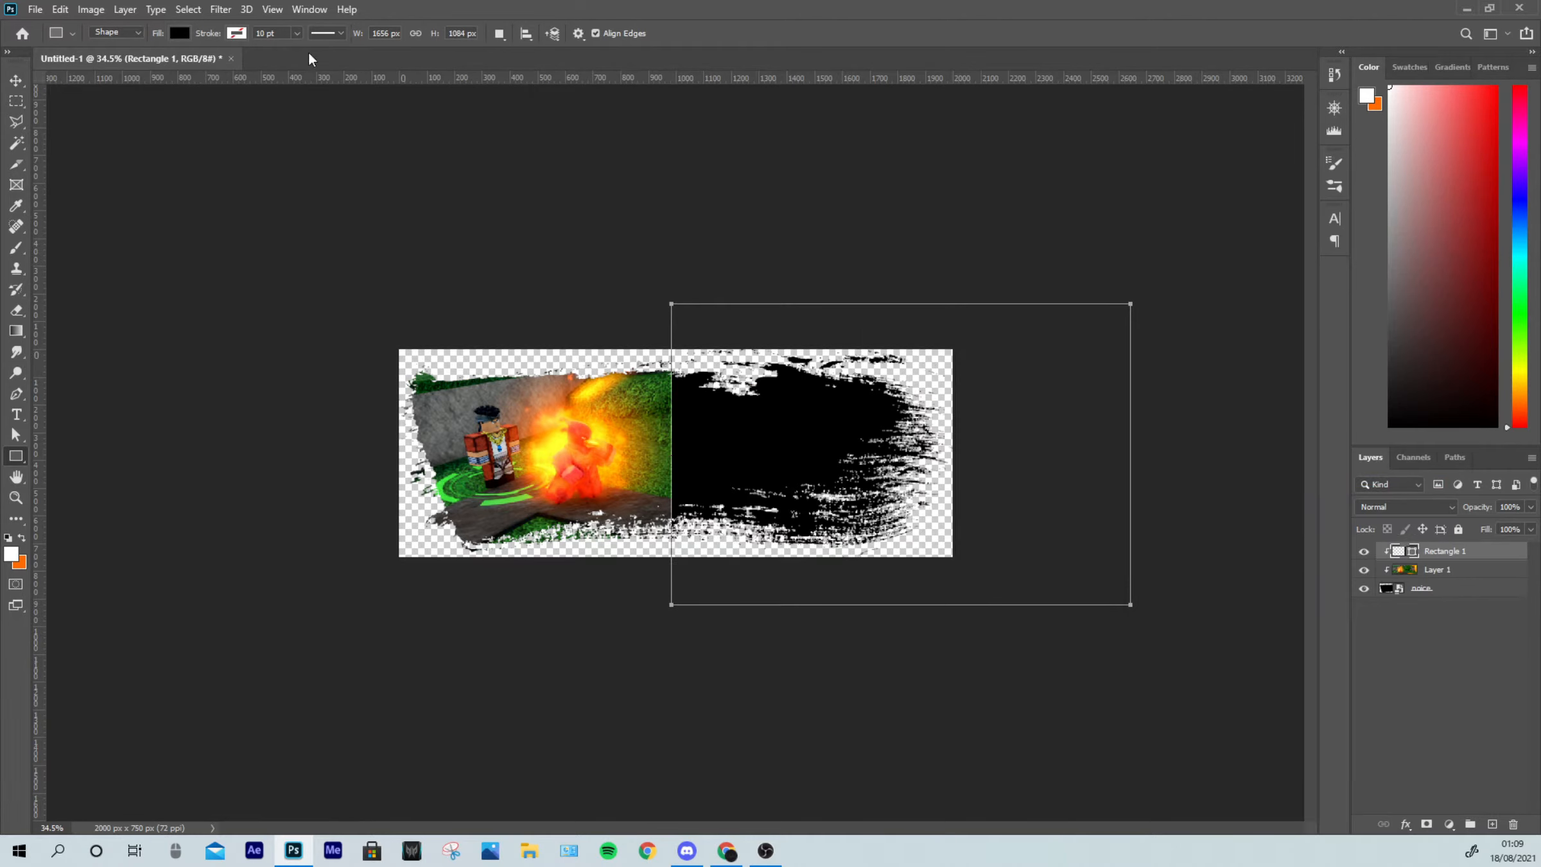
{"action": "left_click", "coordinate": [230, 13]}
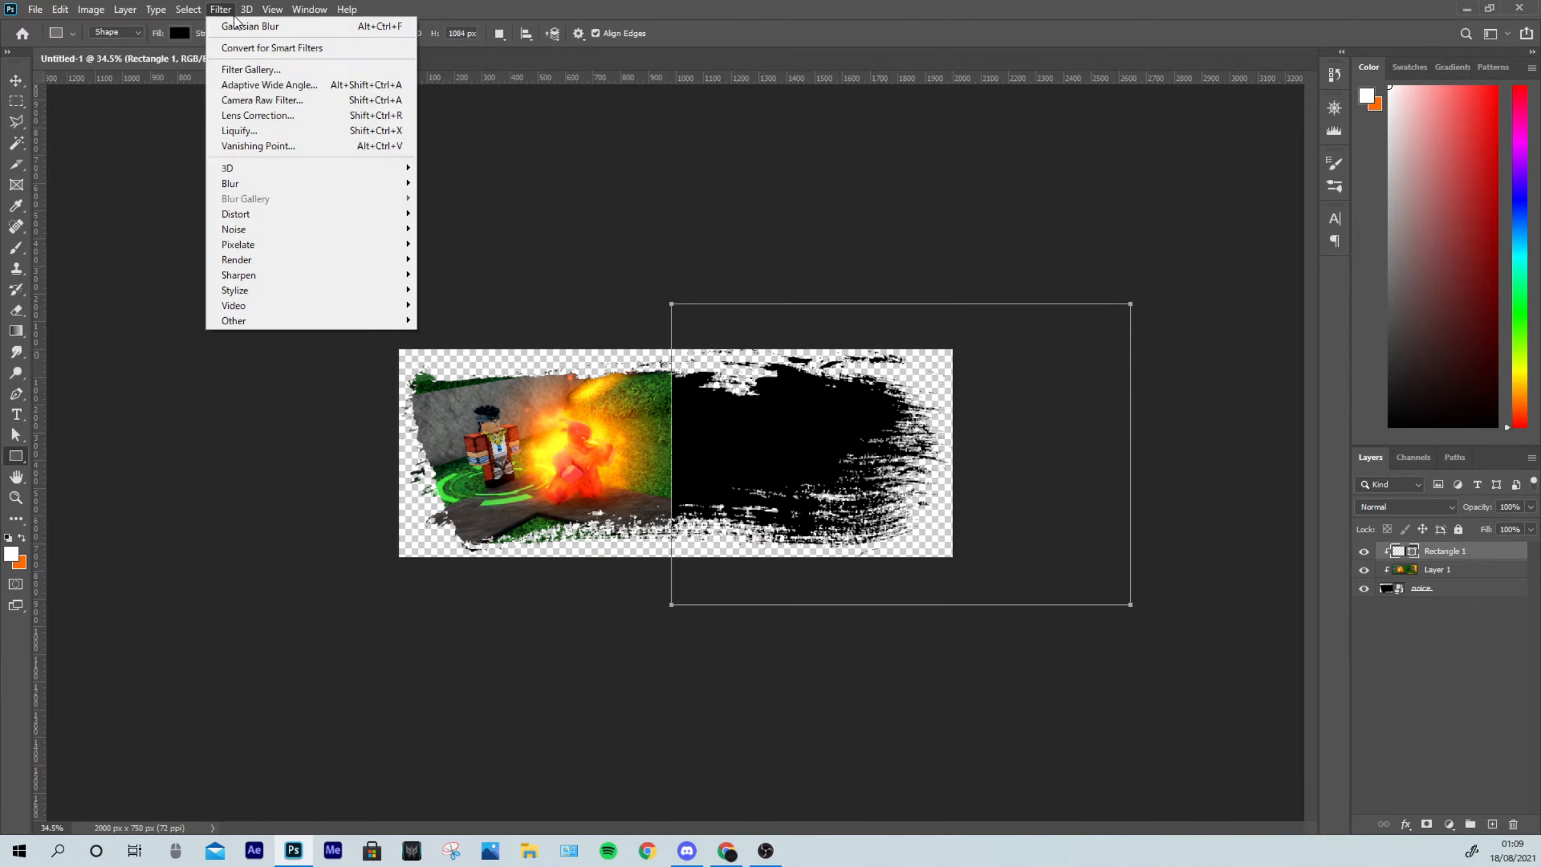
{"action": "mouse_move", "coordinate": [272, 183]}
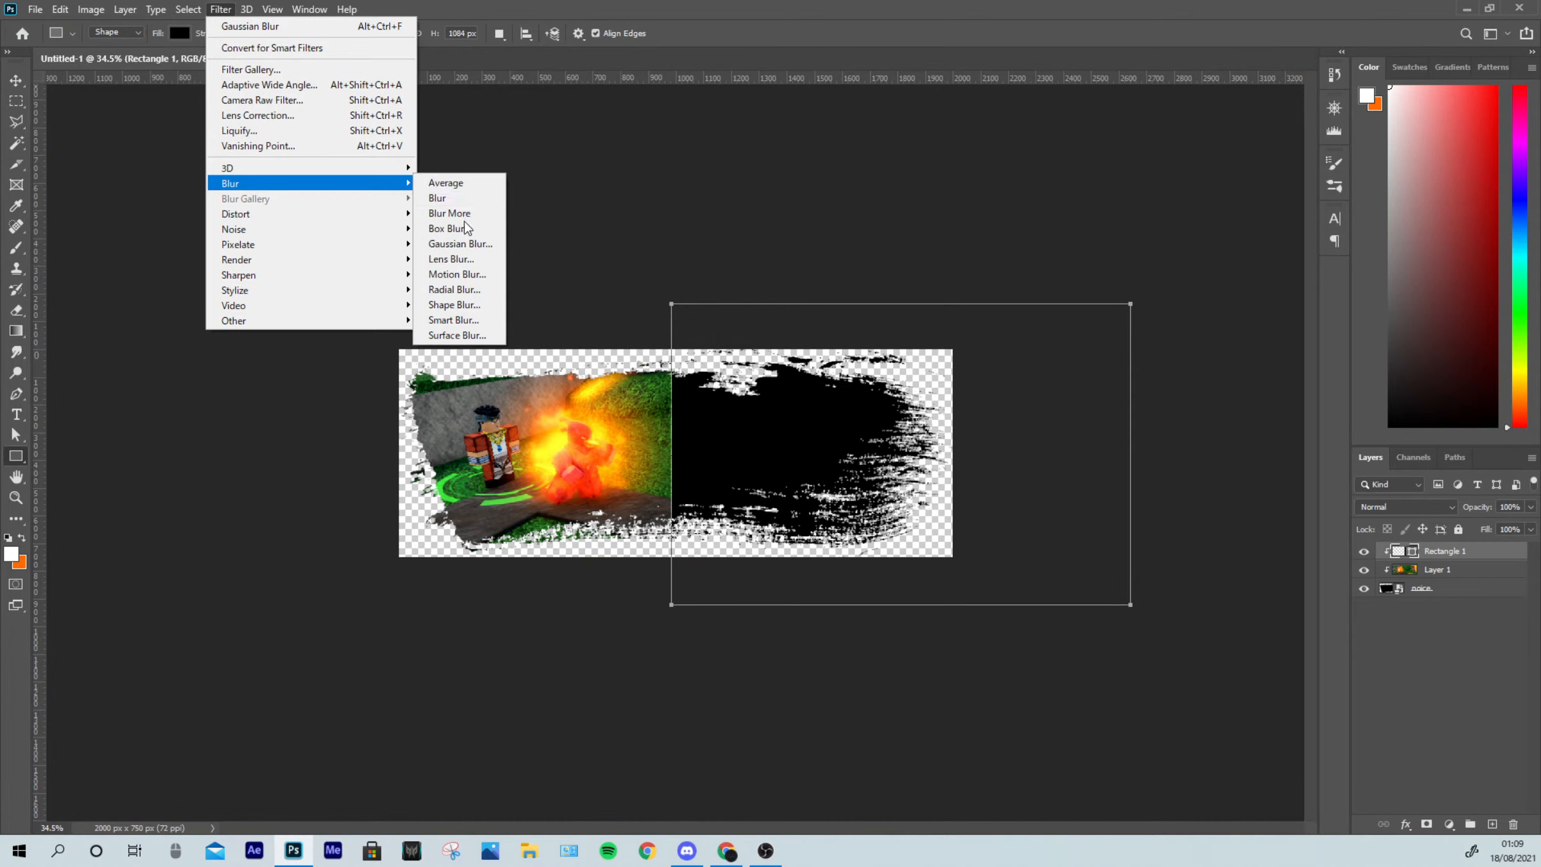
{"action": "left_click", "coordinate": [461, 246]}
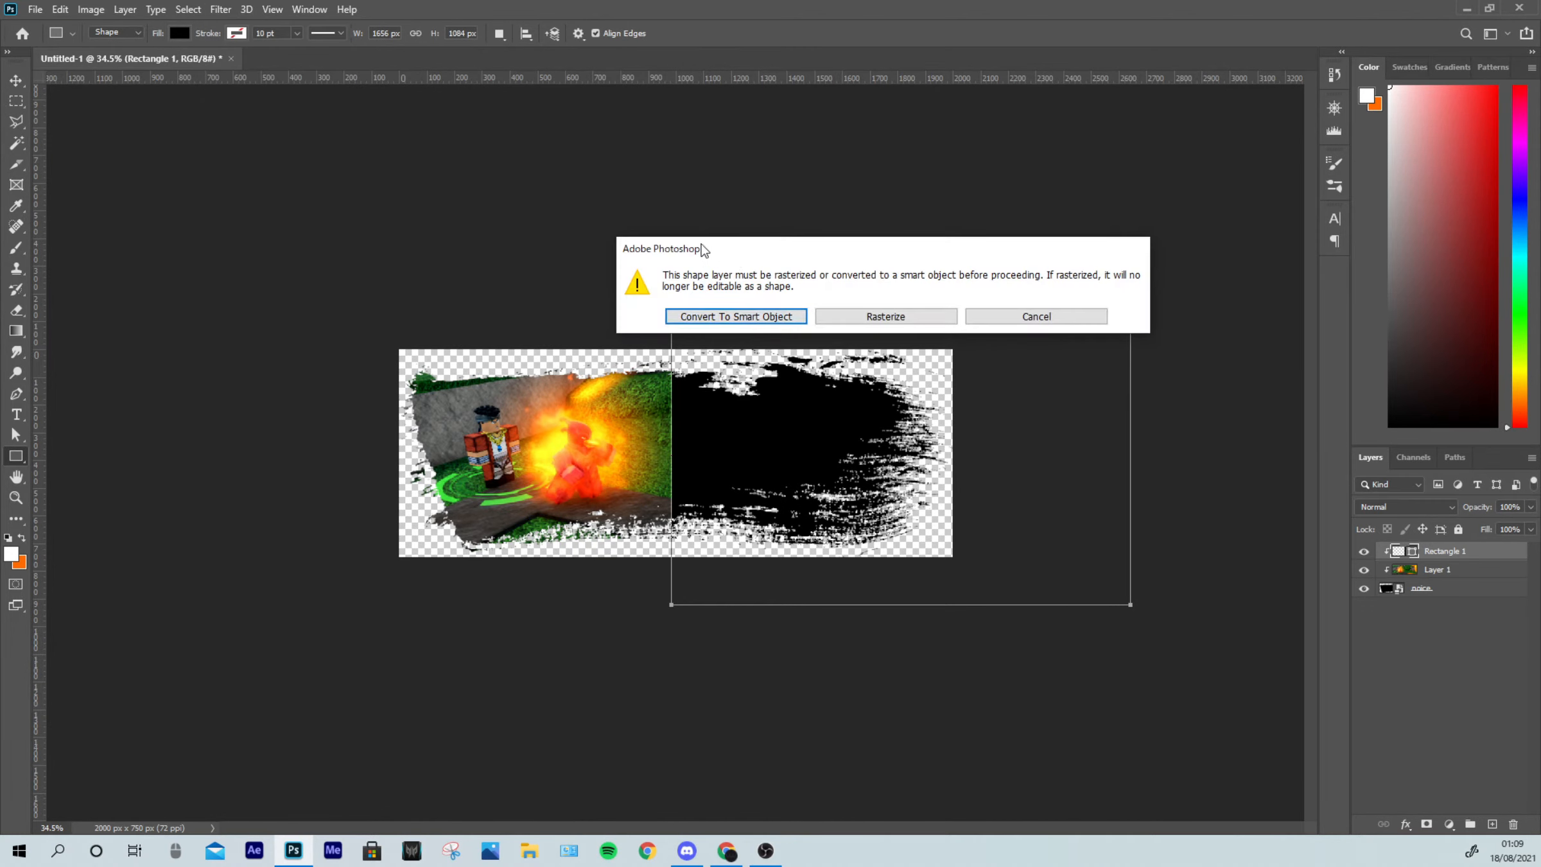
{"action": "left_click", "coordinate": [696, 314]}
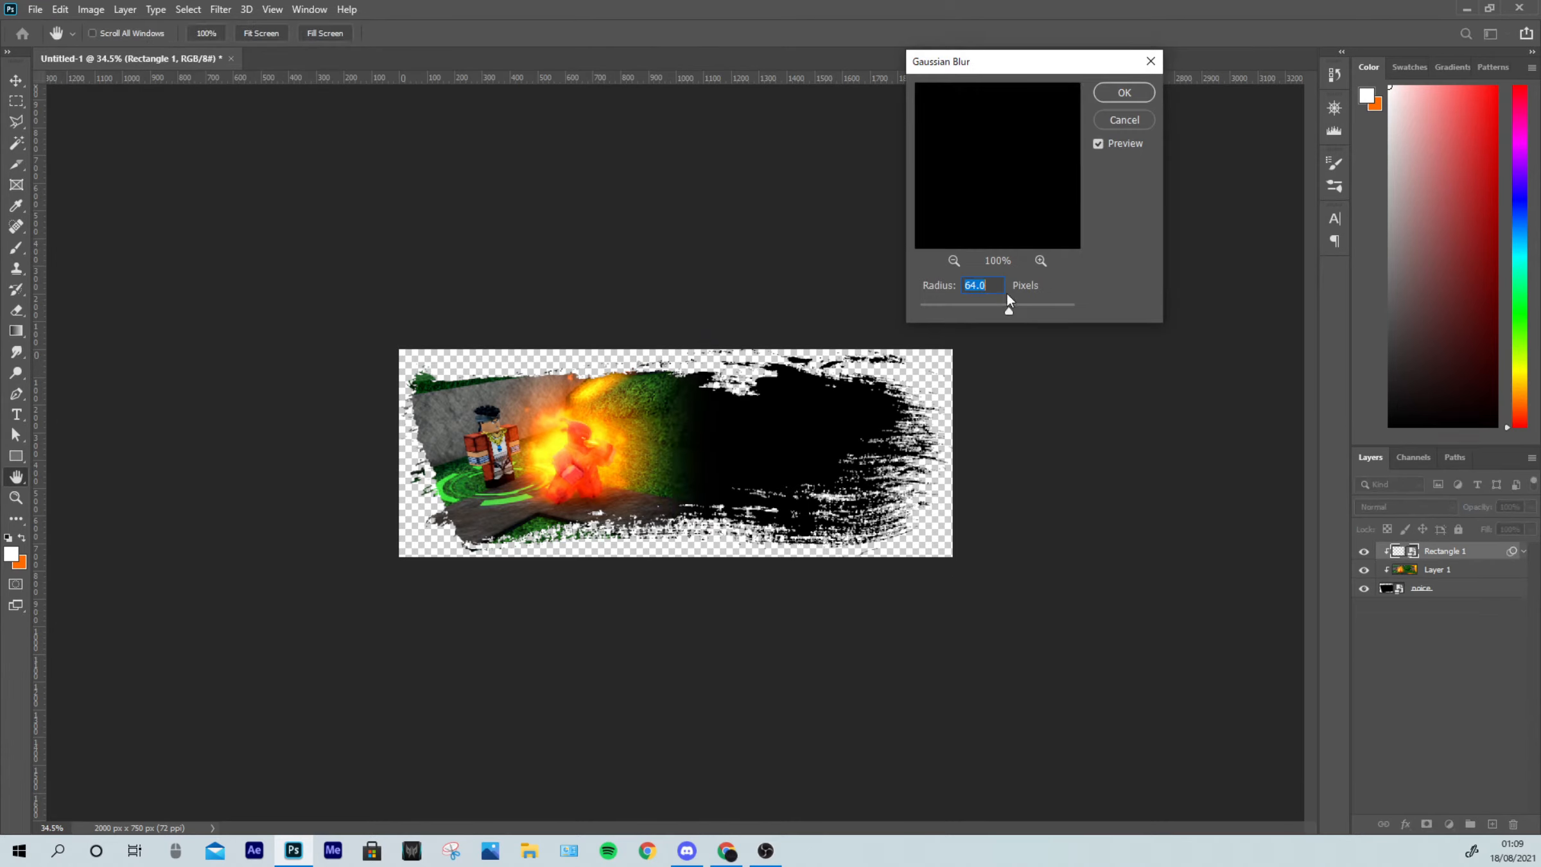
{"action": "left_click", "coordinate": [1123, 93]}
Step: Move the blurred black rectangle slightly to the left so the fade begins closer to the fiery character
{"action": "left_click", "coordinate": [17, 84]}
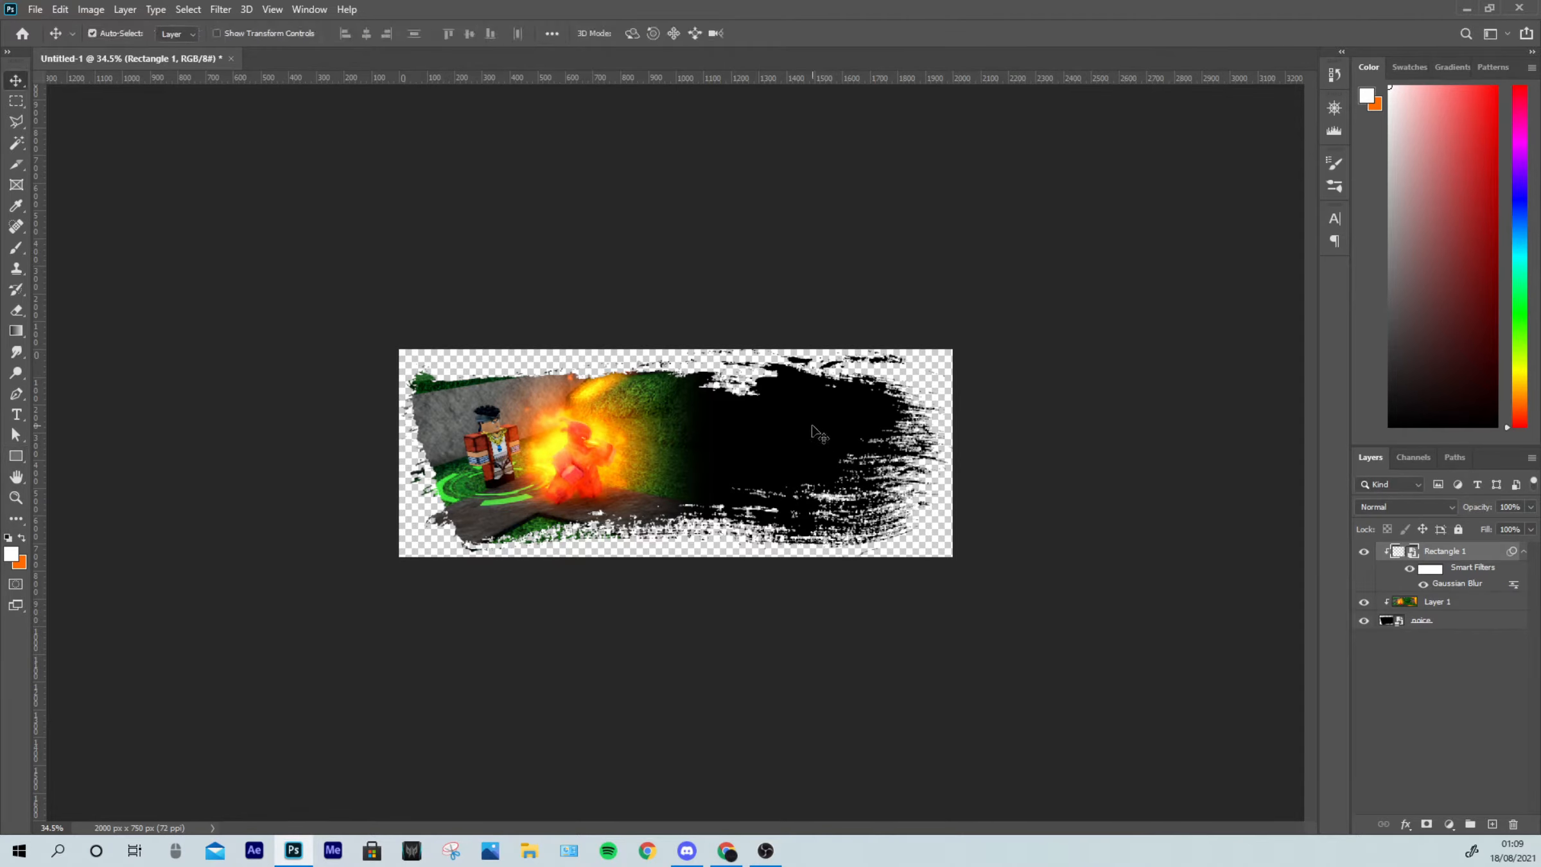
{"action": "left_click_drag", "start_coordinate": [812, 432], "coordinate": [802, 430]}
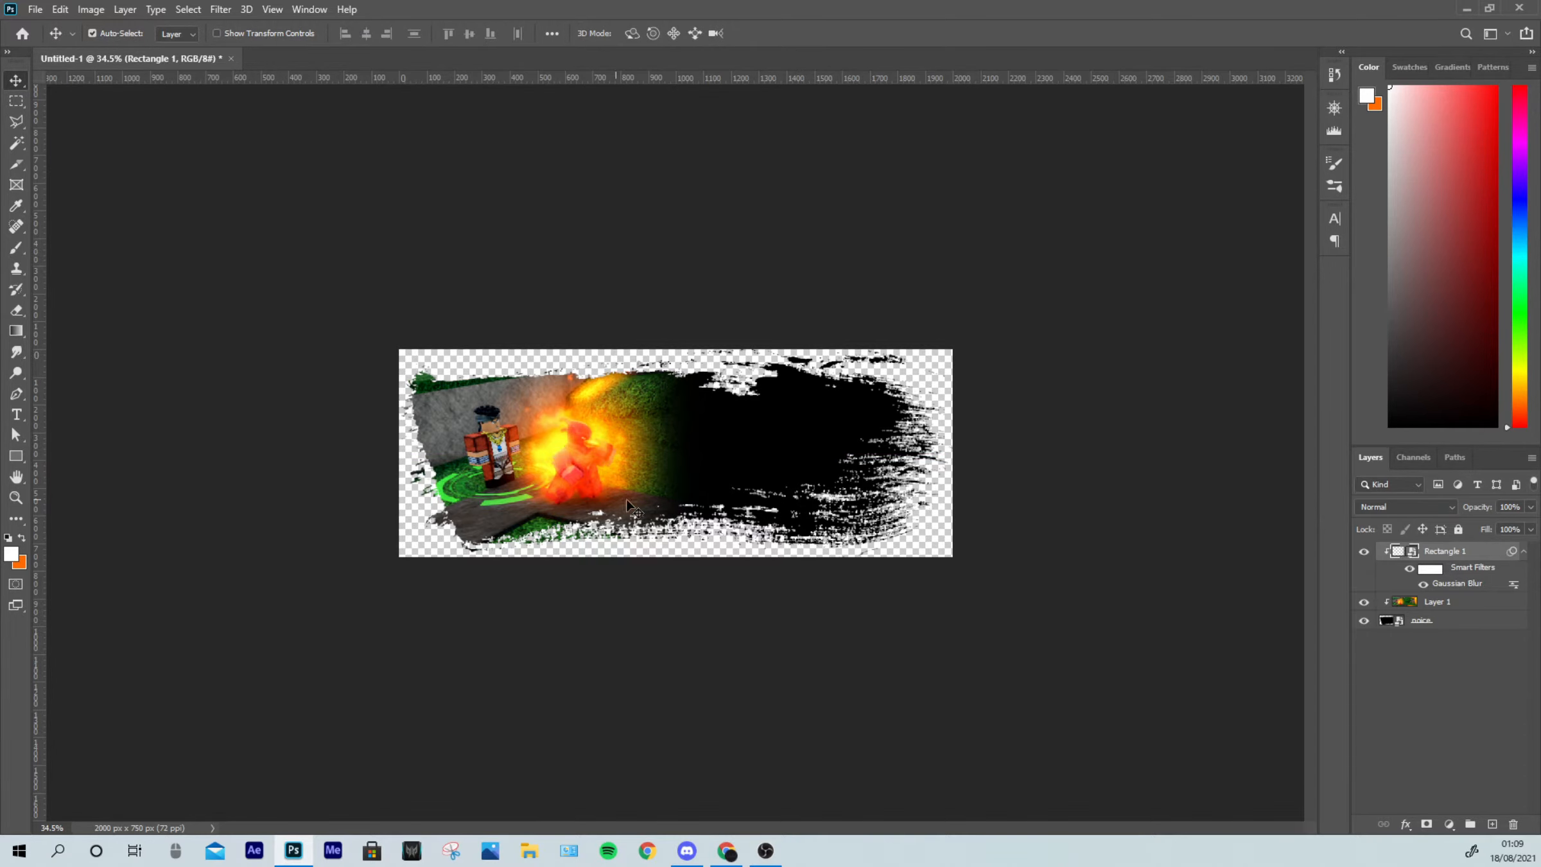
{"action": "scroll", "coordinate": [626, 498], "scroll_direction": "up", "scroll_amount": 3}
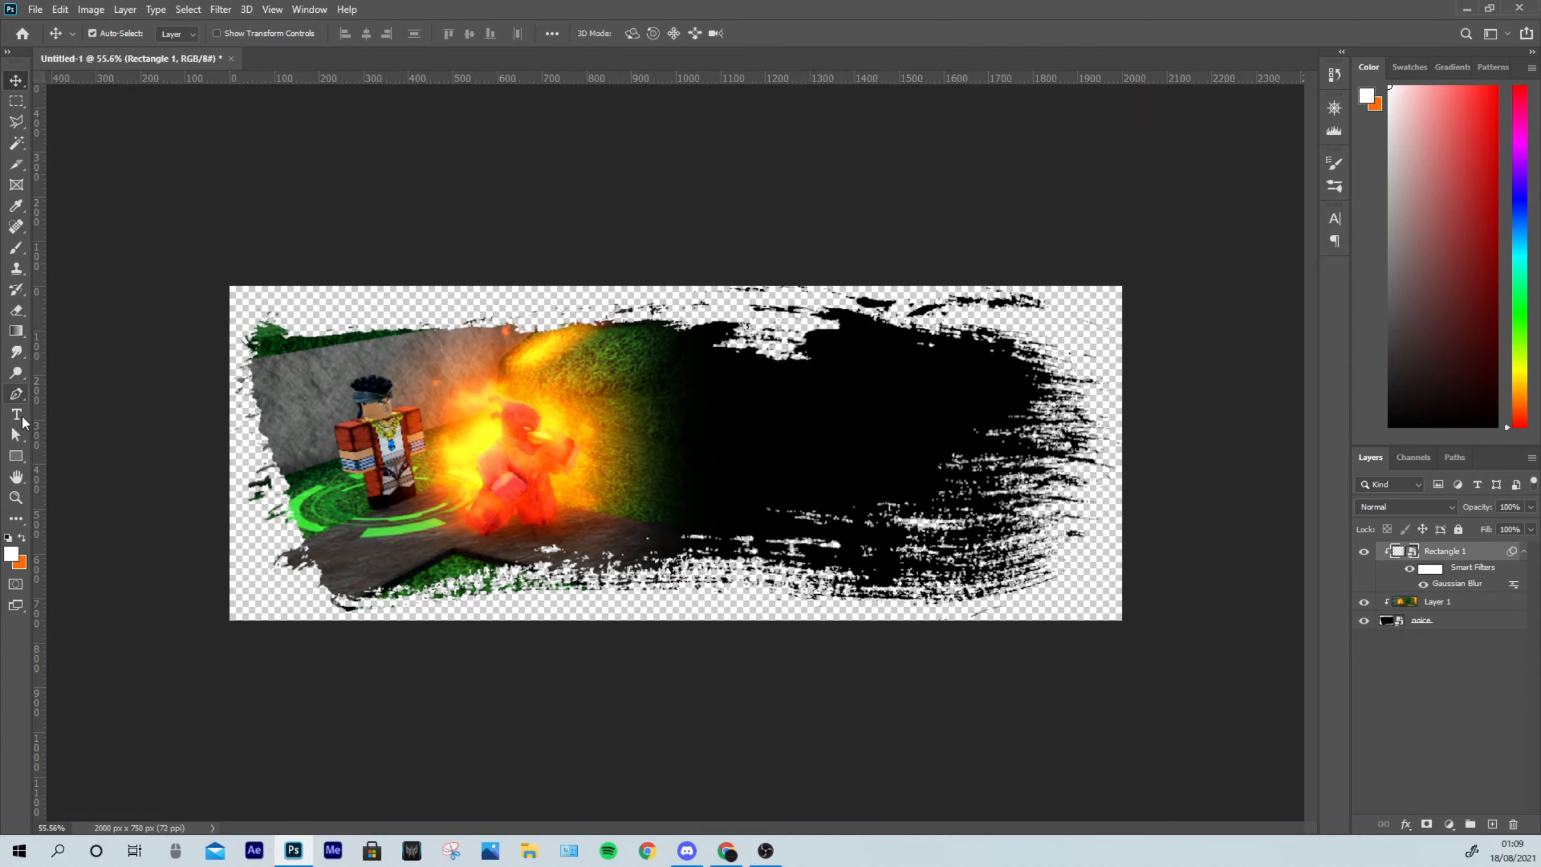
Step: Add the white title text "Avdol" in the upper part of the black area and move it slightly down
{"action": "left_click", "coordinate": [23, 417]}
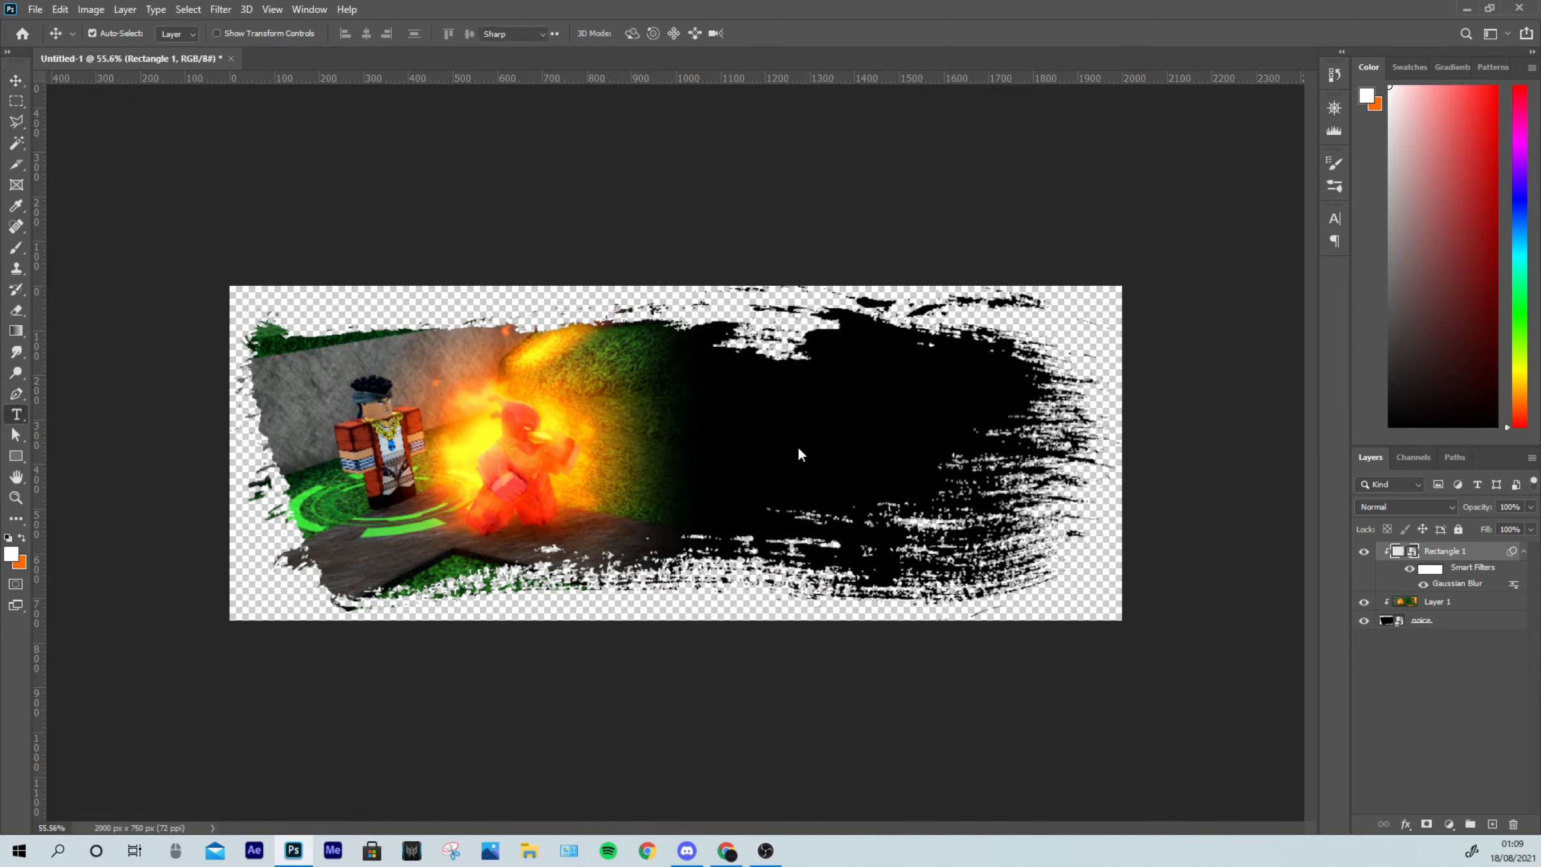
{"action": "left_click", "coordinate": [827, 392]}
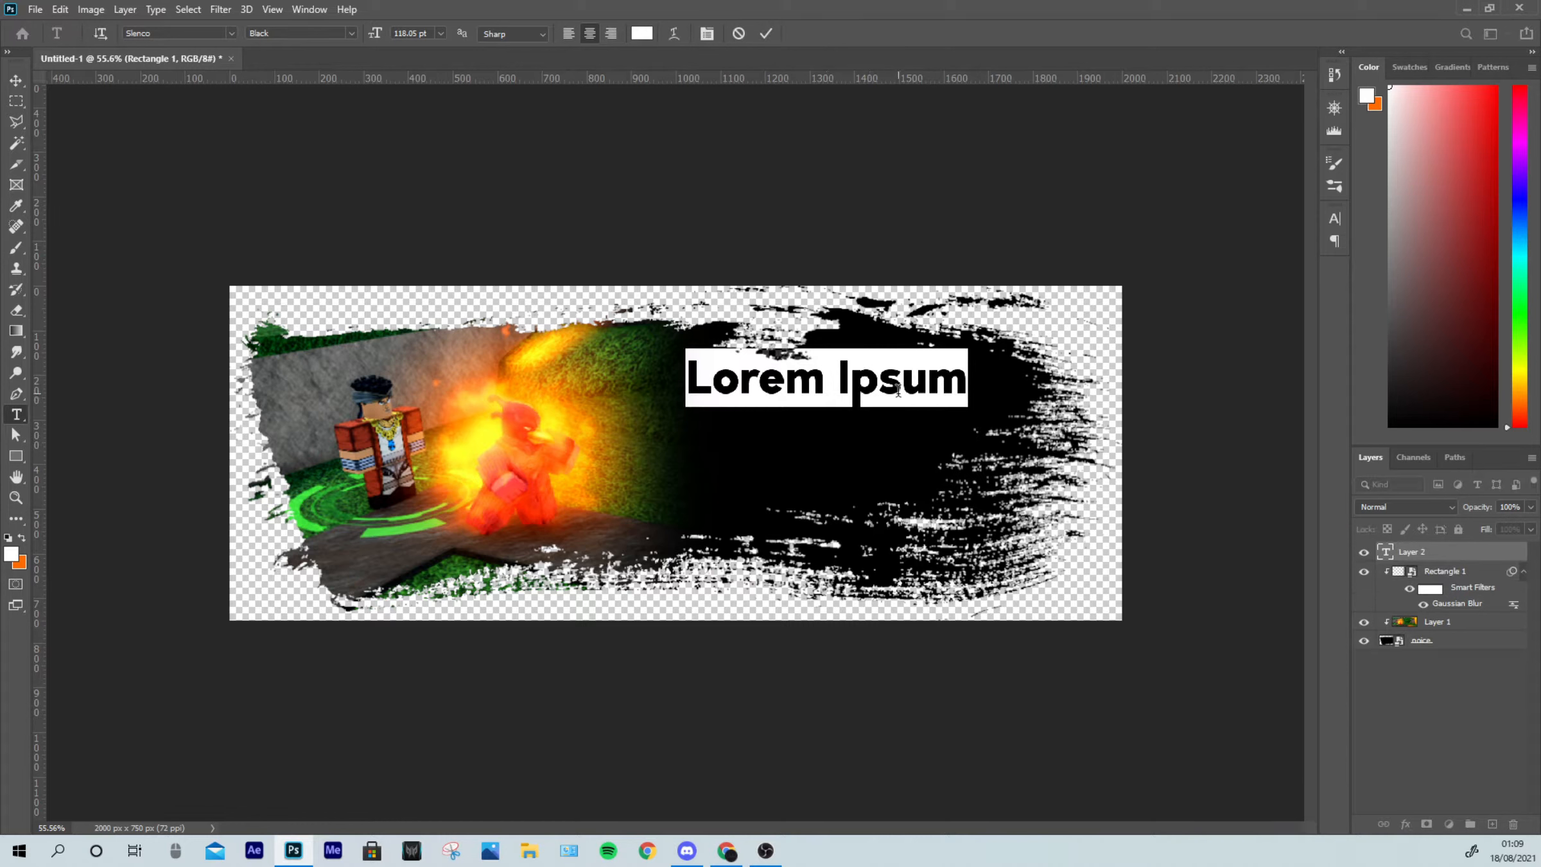
{"action": "key", "text": "BackSpace"}
{"action": "type", "text": "A"}
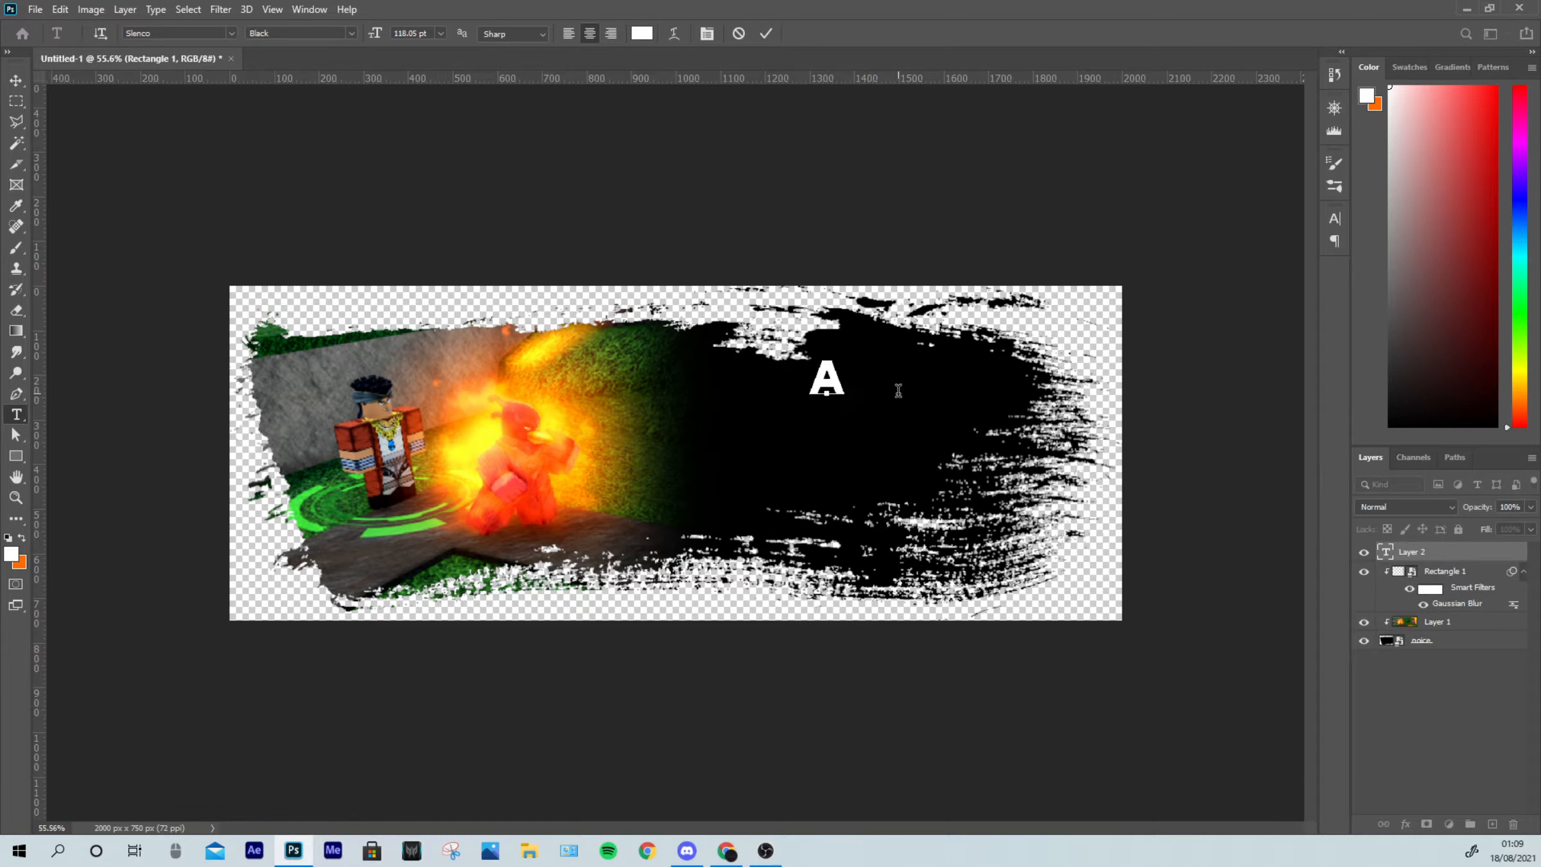
{"action": "type", "text": "vdol"}
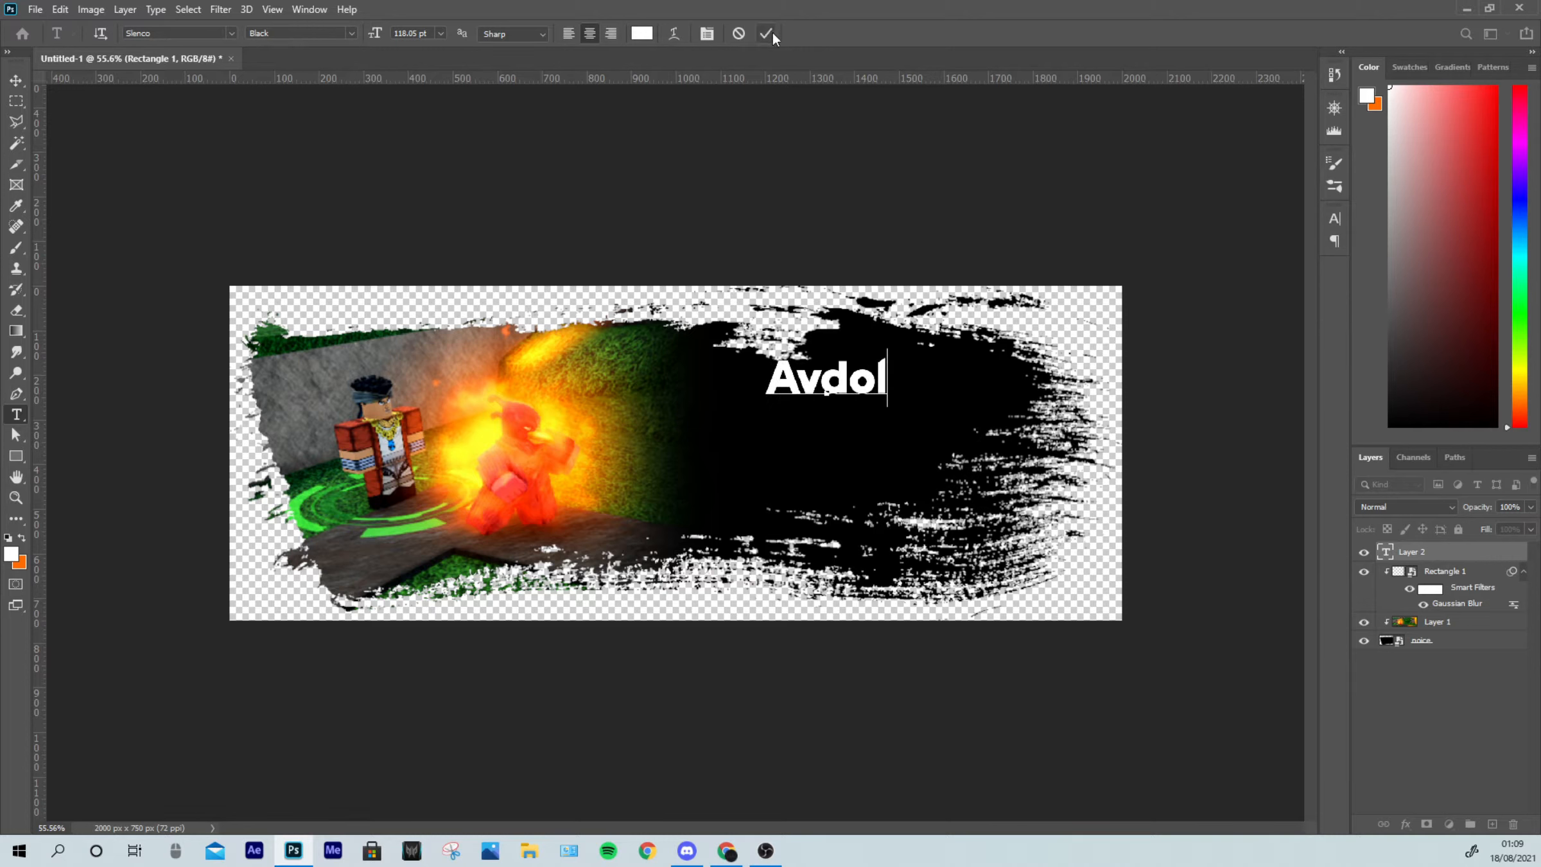
{"action": "key", "text": "Escape"}
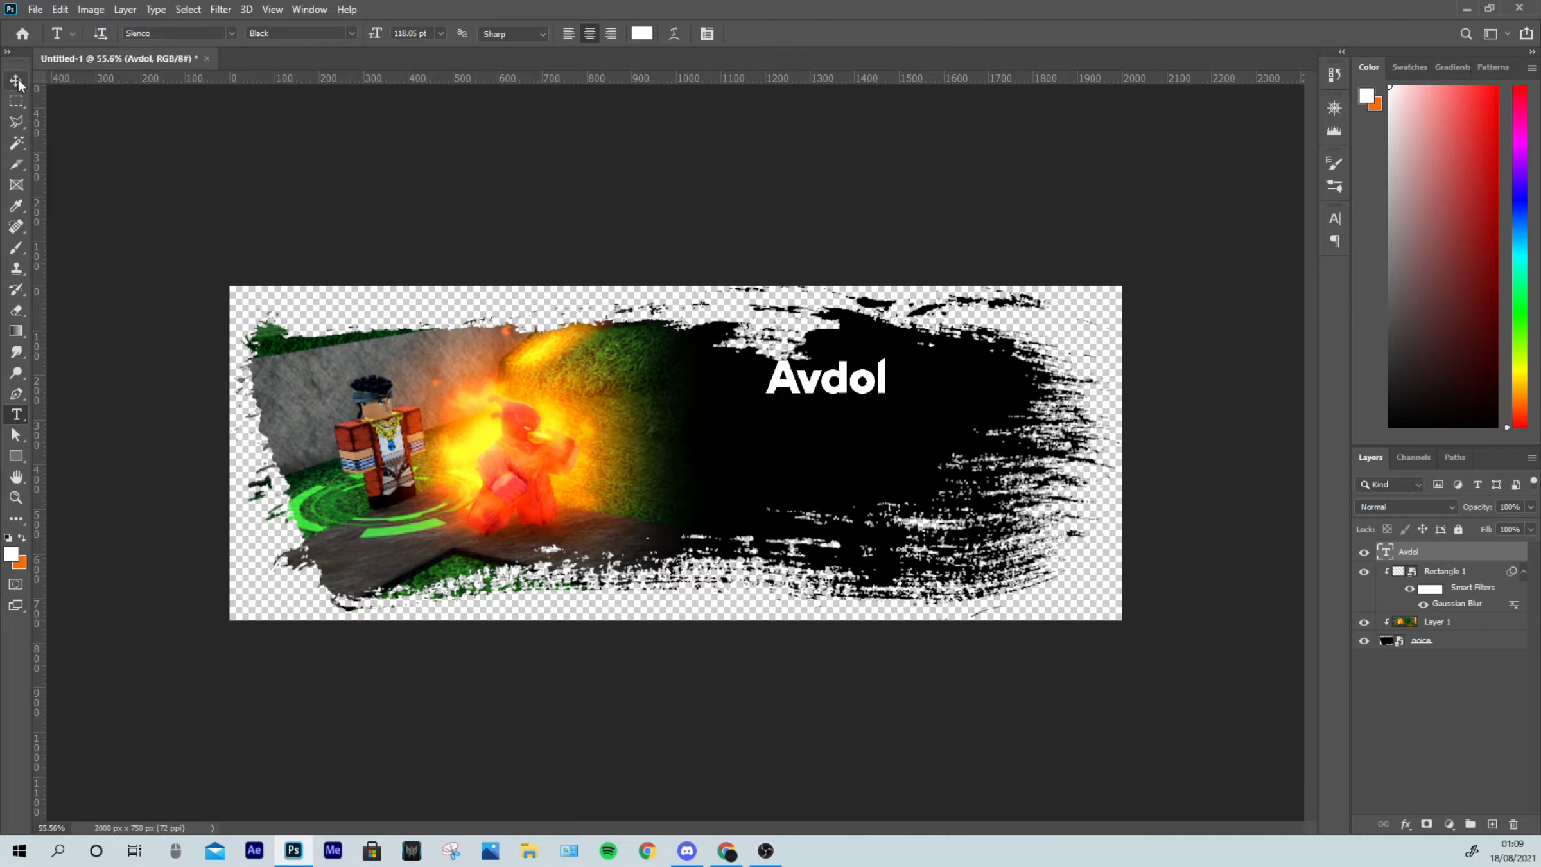
{"action": "left_click", "coordinate": [16, 81]}
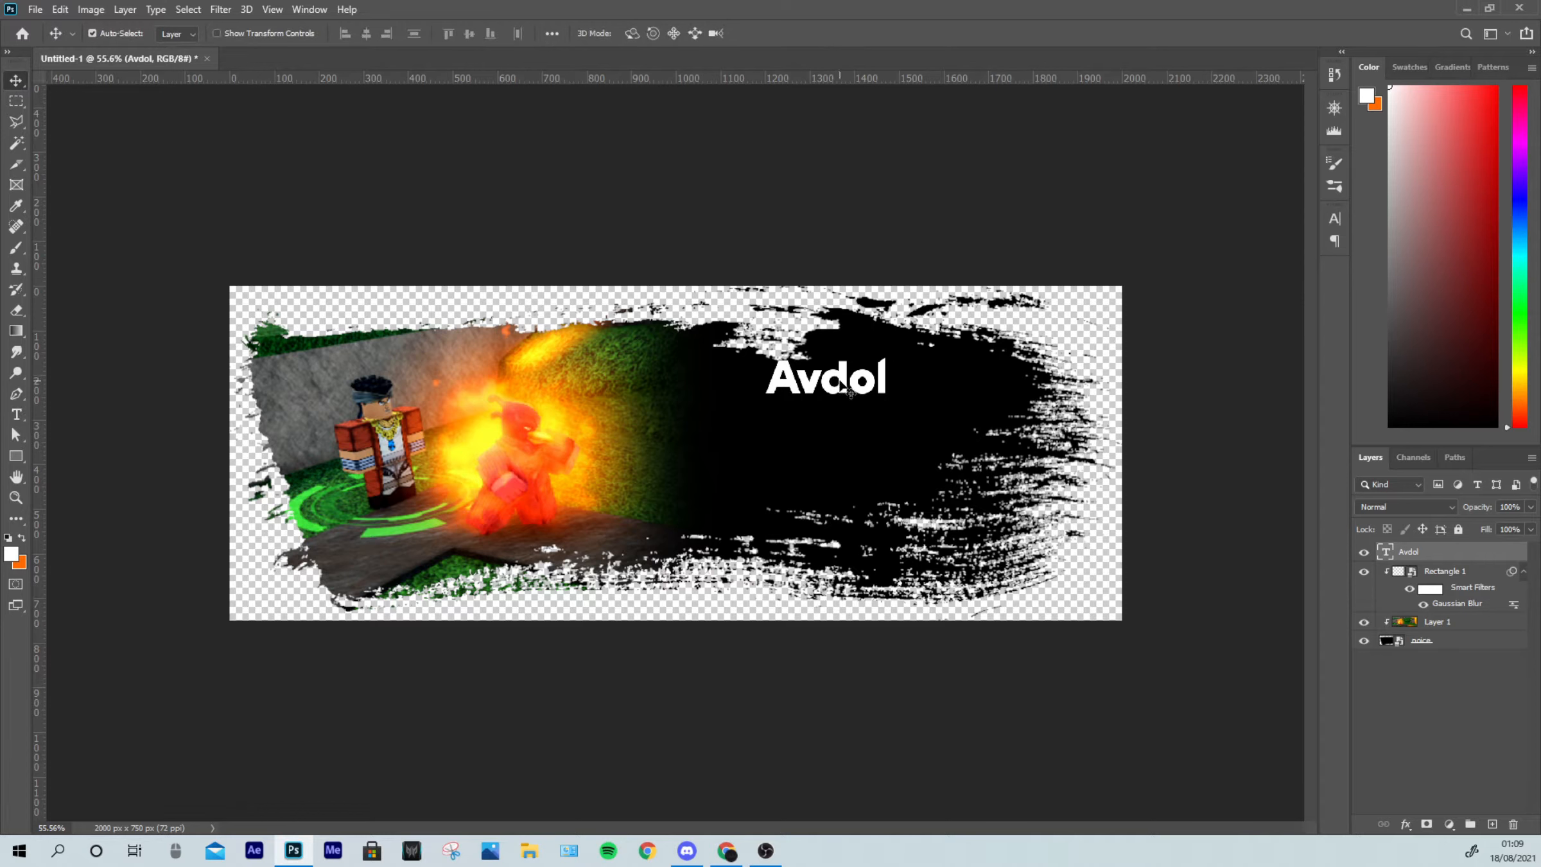
{"action": "mouse_move", "coordinate": [841, 380]}
{"action": "left_mouse_down"}
{"action": "mouse_move", "coordinate": [841, 398]}
{"action": "mouse_move", "coordinate": [822, 397]}
{"action": "mouse_move", "coordinate": [841, 398]}
{"action": "left_mouse_up"}
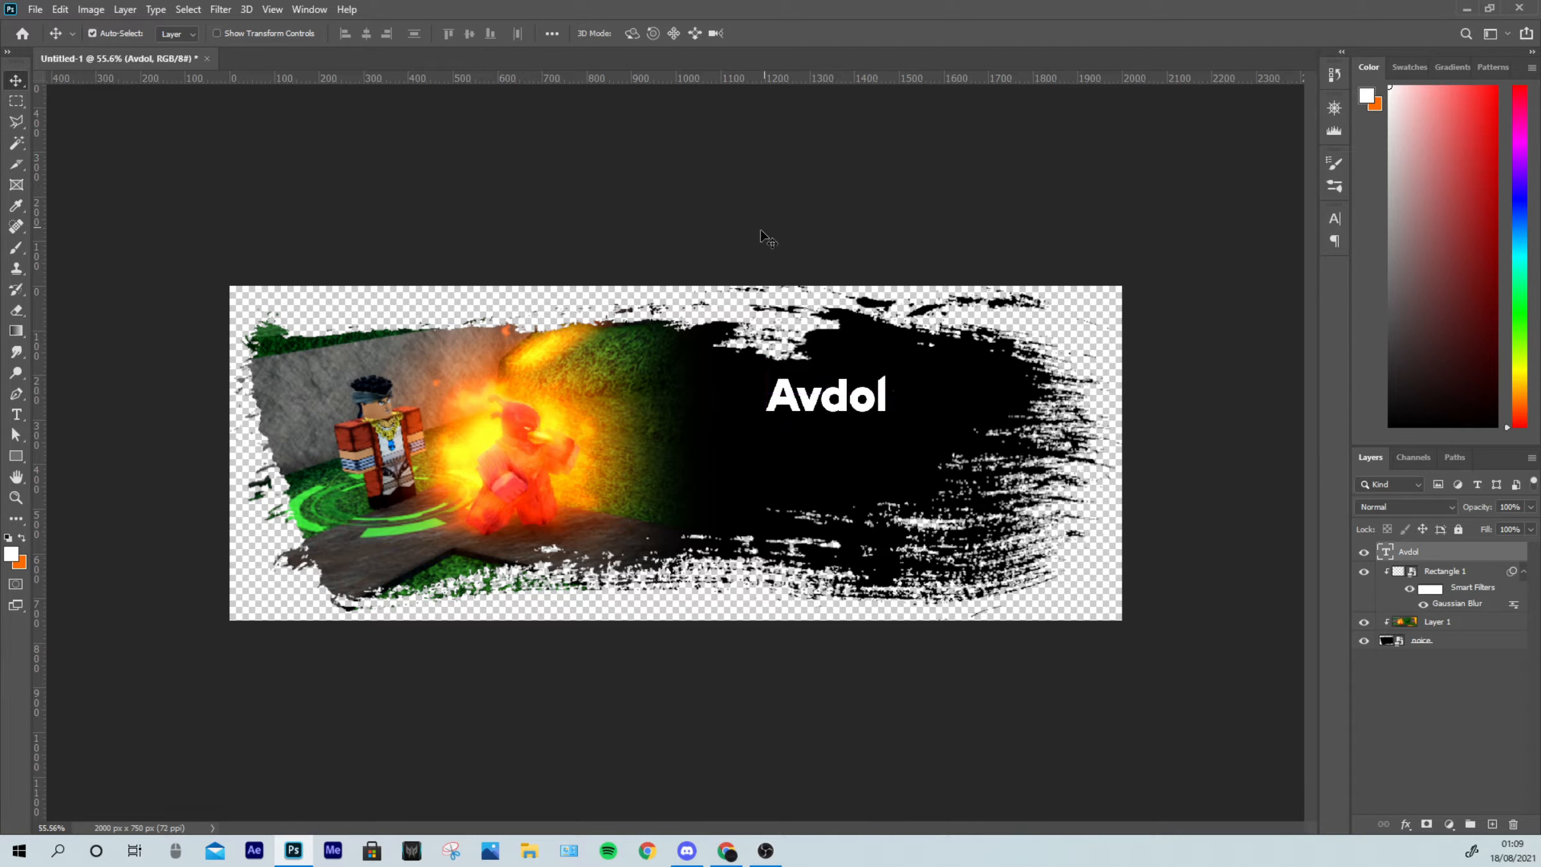
Step: Start a new text layer below the Avdol title, set its font to EmojiOne and insert a star glyph
{"action": "left_click", "coordinate": [16, 414]}
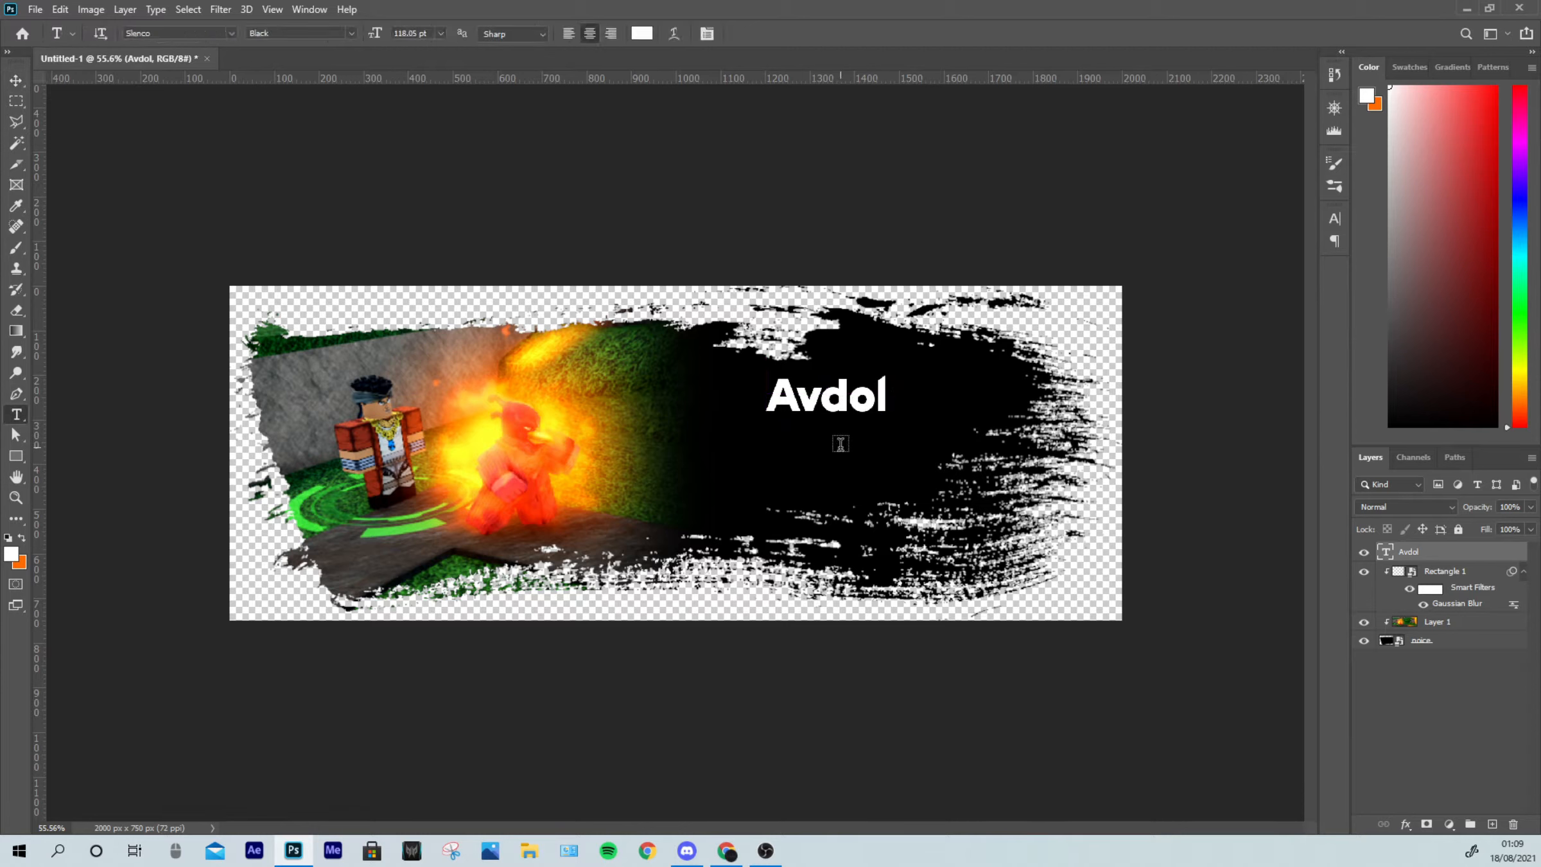
{"action": "left_click", "coordinate": [932, 430]}
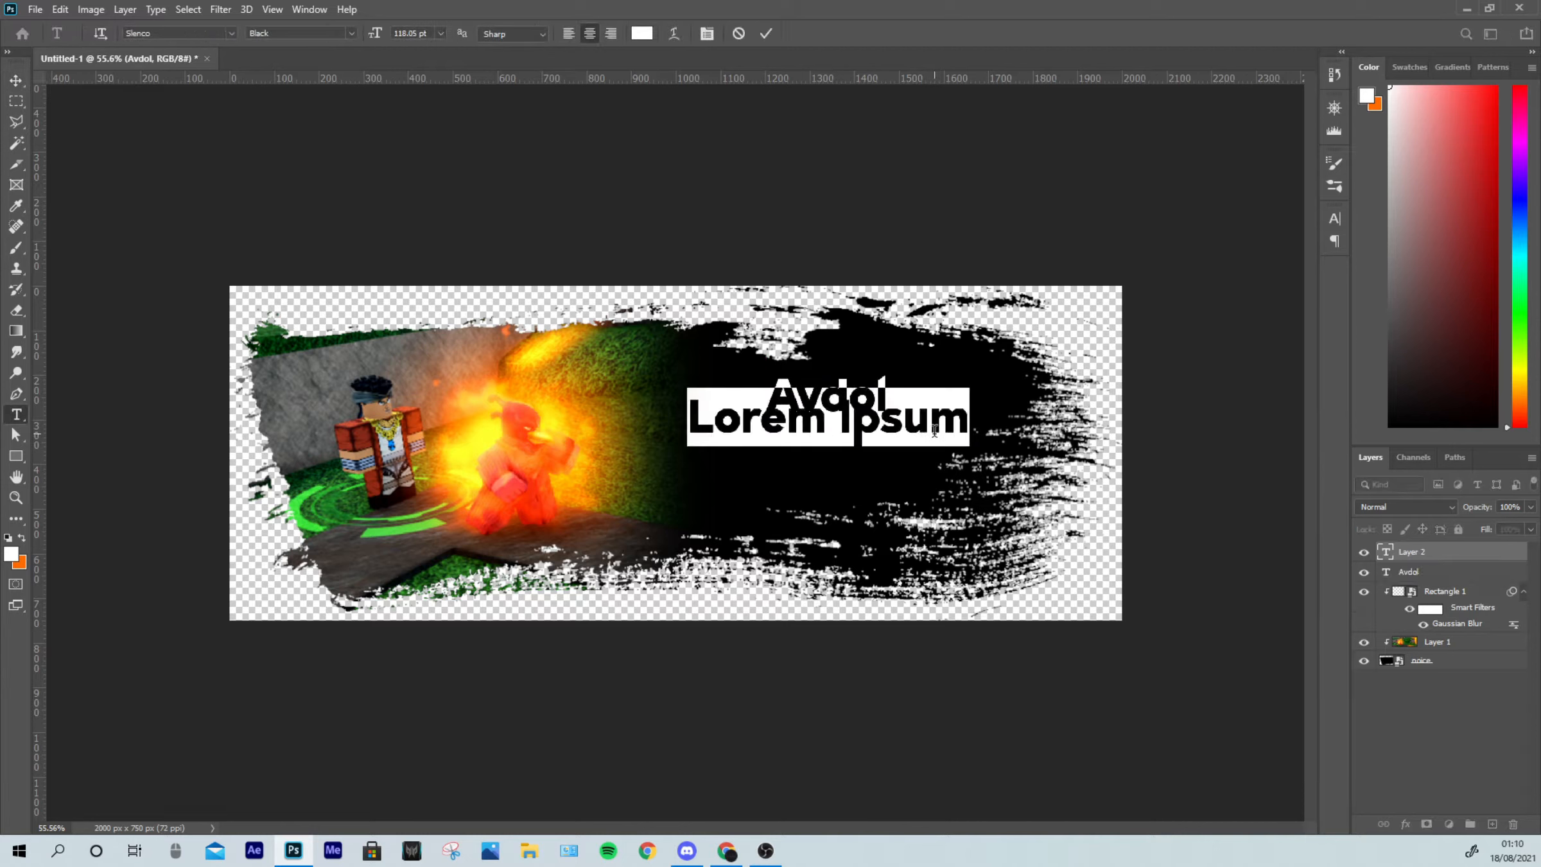
{"action": "key", "text": "BackSpace"}
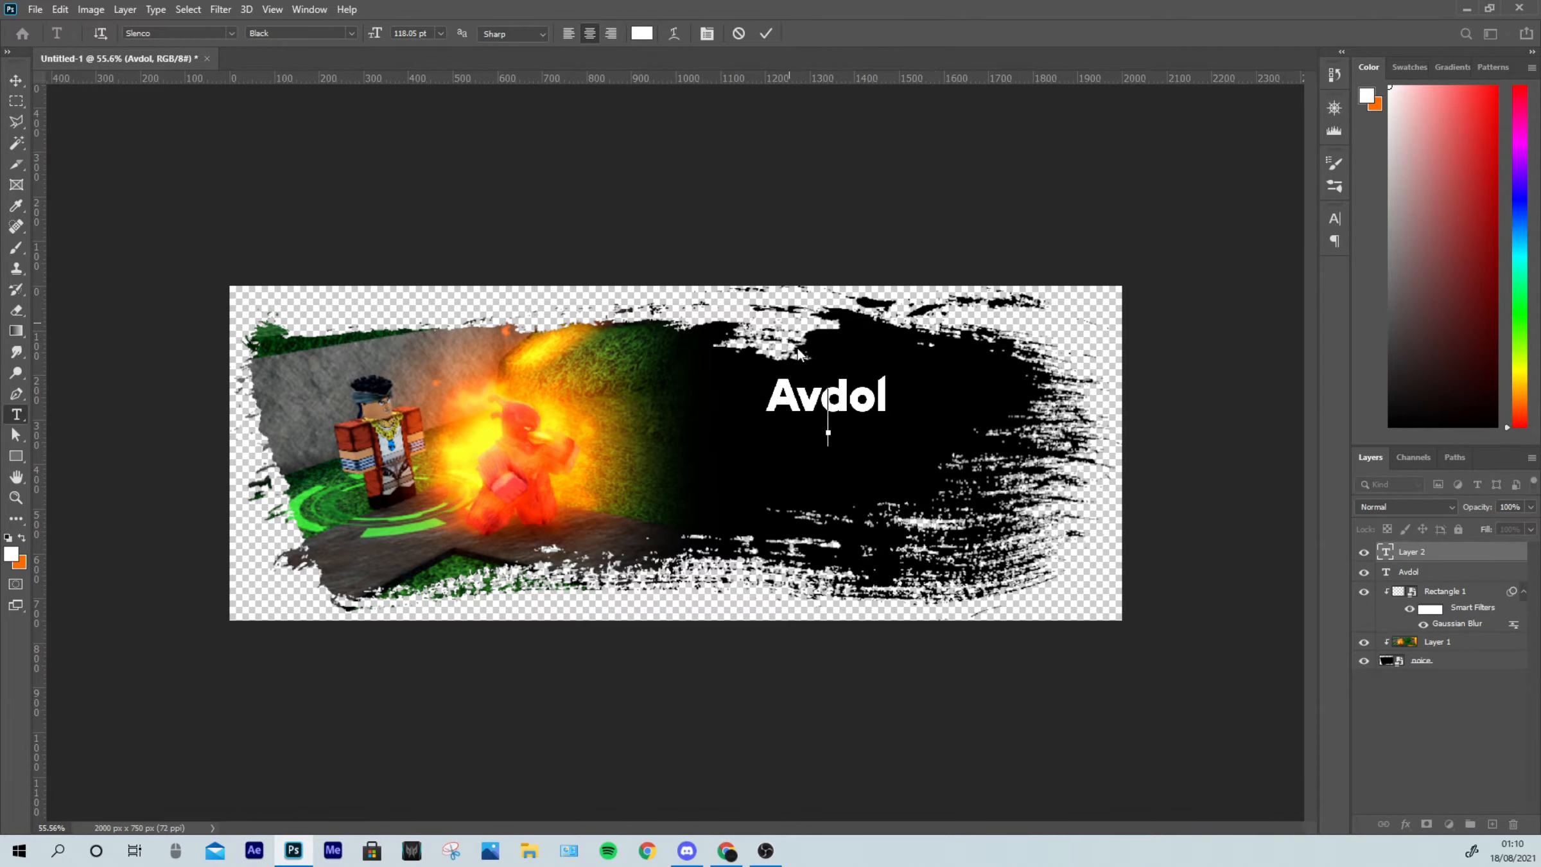
{"action": "left_click", "coordinate": [230, 33]}
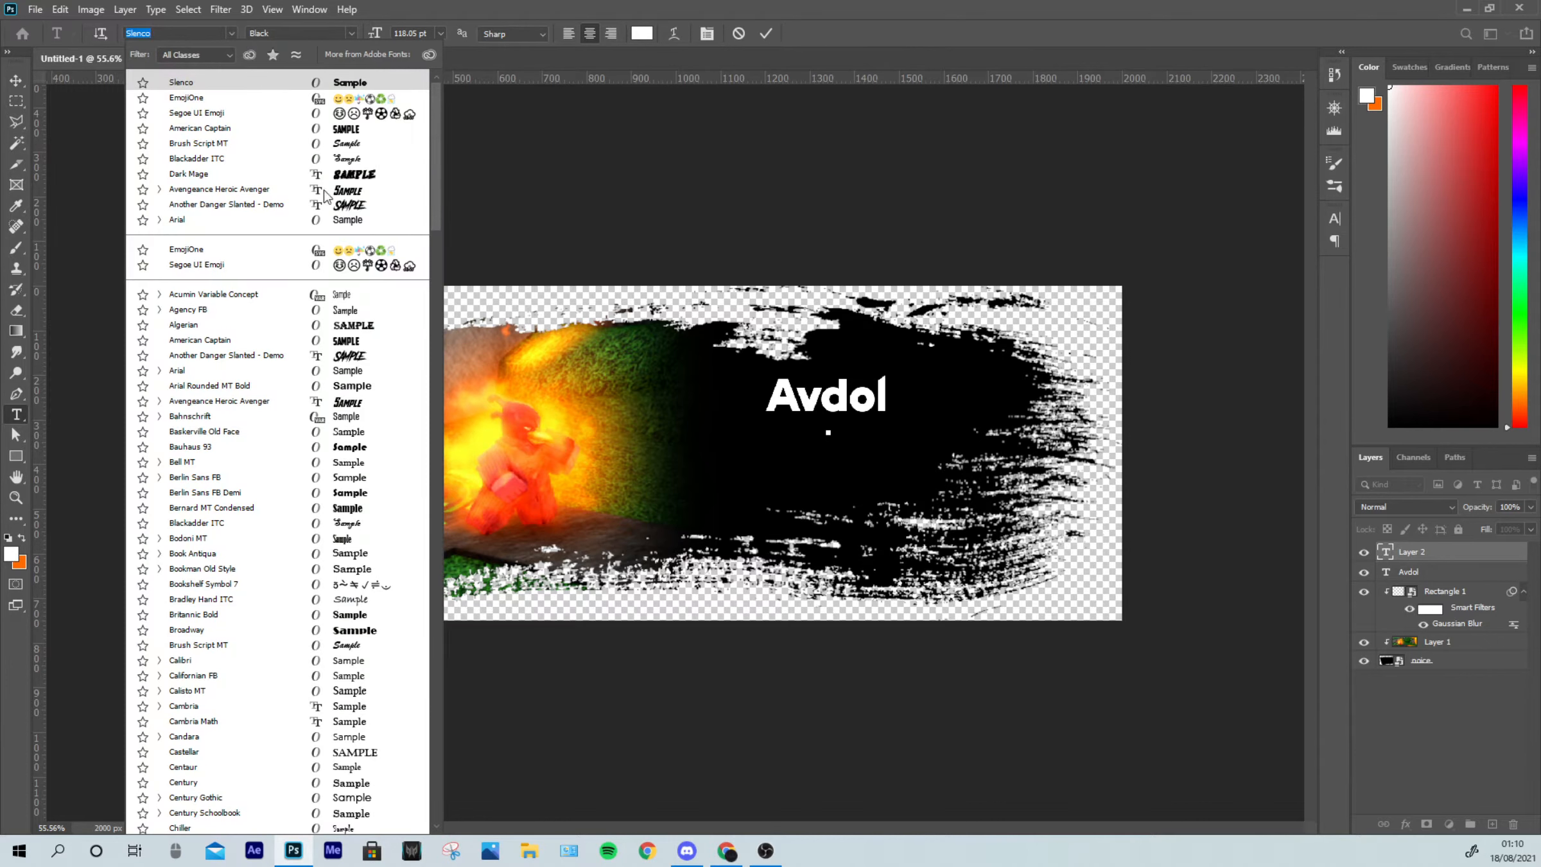
{"action": "left_click", "coordinate": [261, 248]}
{"action": "left_click_drag", "start_coordinate": [567, 348], "coordinate": [554, 326]}
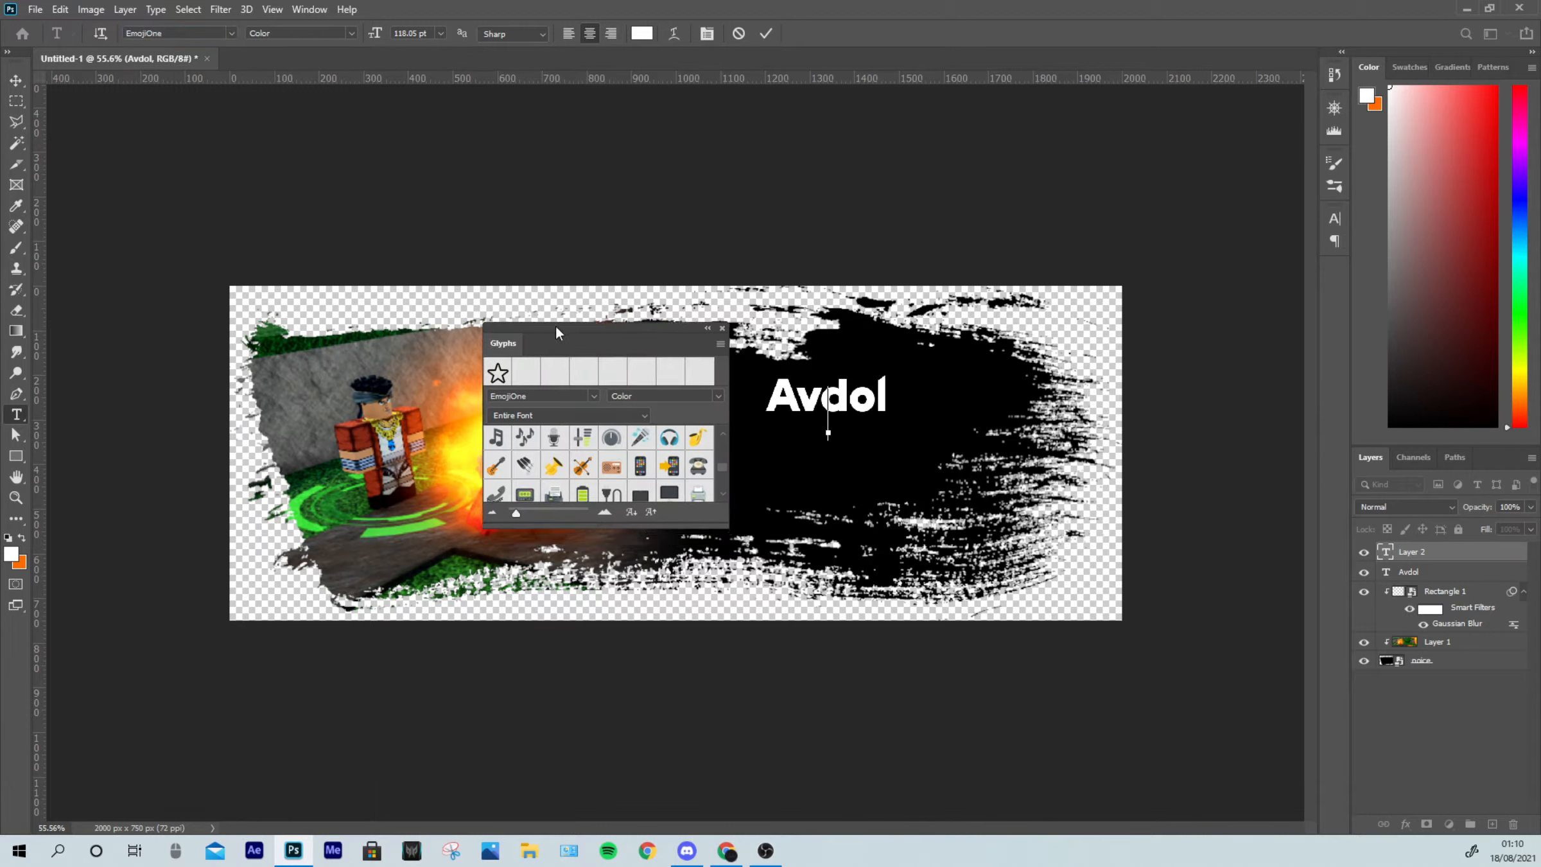
{"action": "double_click", "coordinate": [498, 374]}
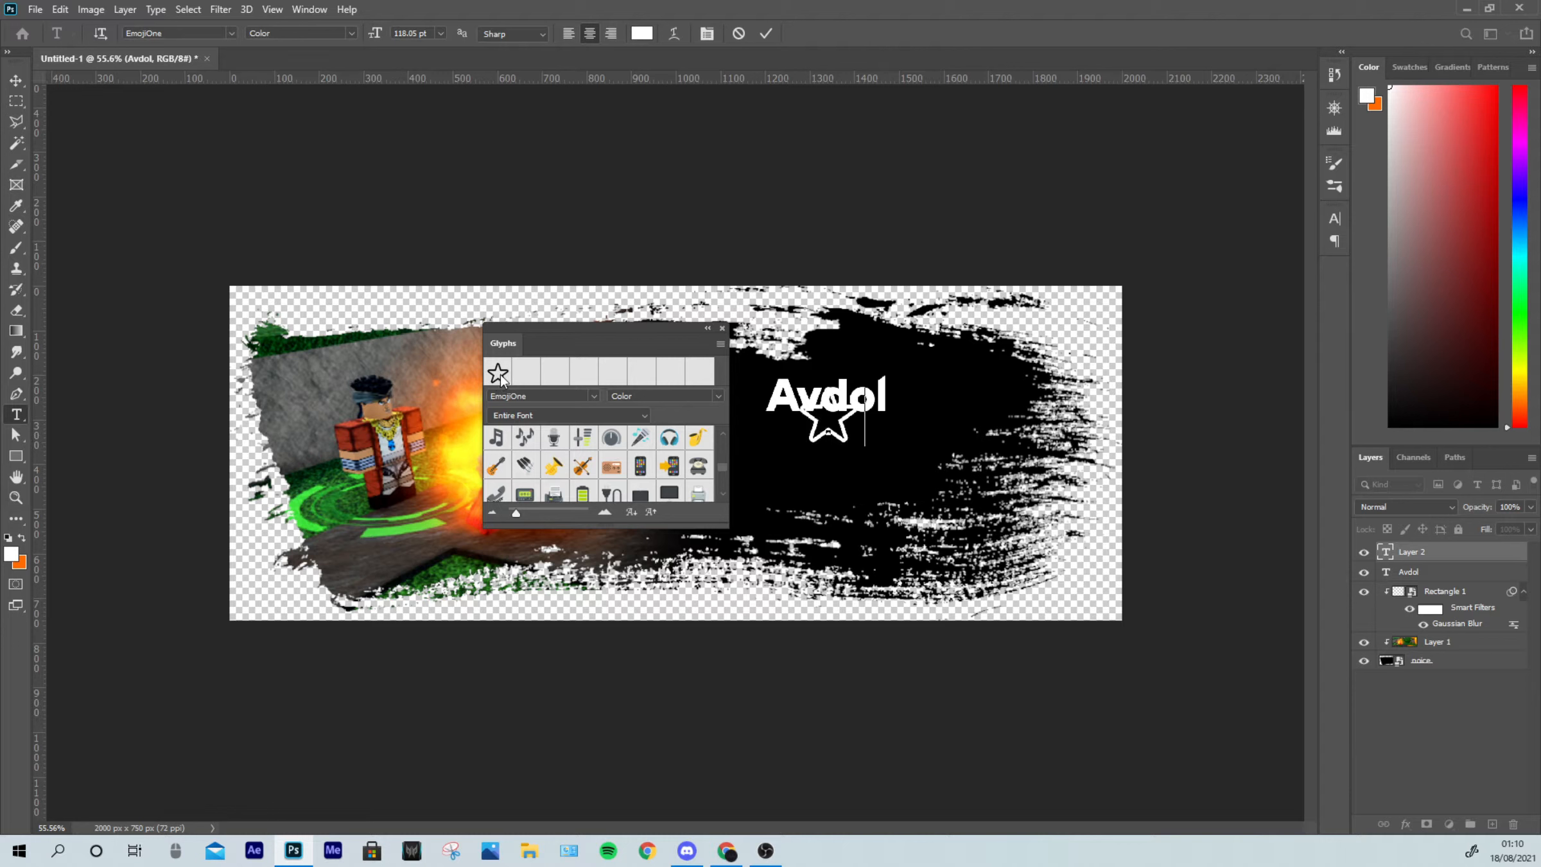
{"action": "left_click", "coordinate": [721, 328]}
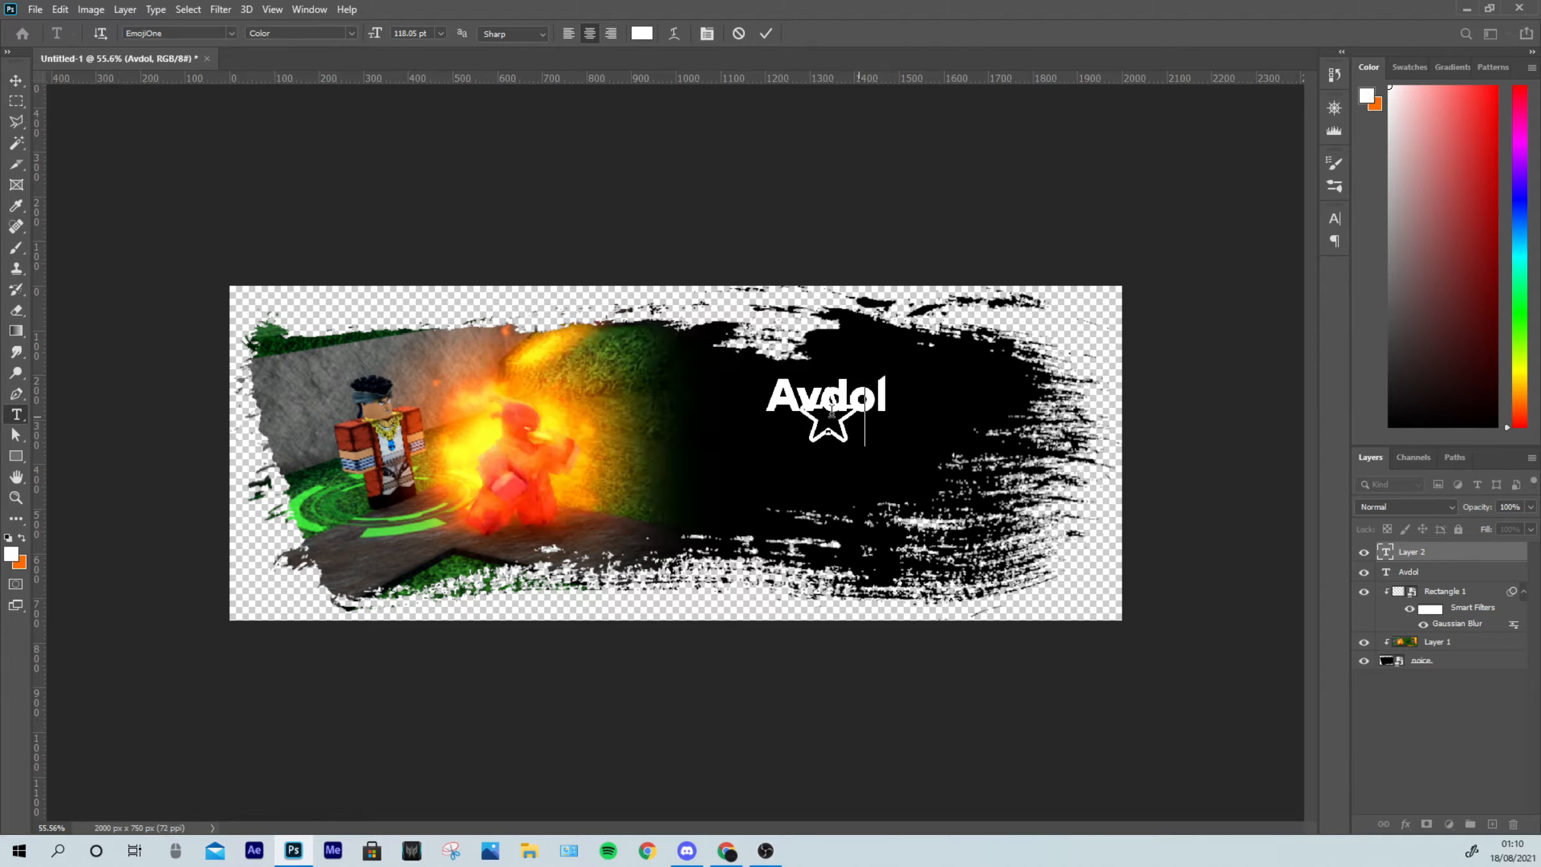
Step: Copy the star and paste it repeatedly within the text to make a row of five stars
{"action": "left_click_drag", "start_coordinate": [831, 411], "coordinate": [762, 399]}
{"action": "key", "text": "ctrl+c"}
{"action": "left_click", "coordinate": [853, 425]}
{"action": "key", "text": "ctrl+v"}
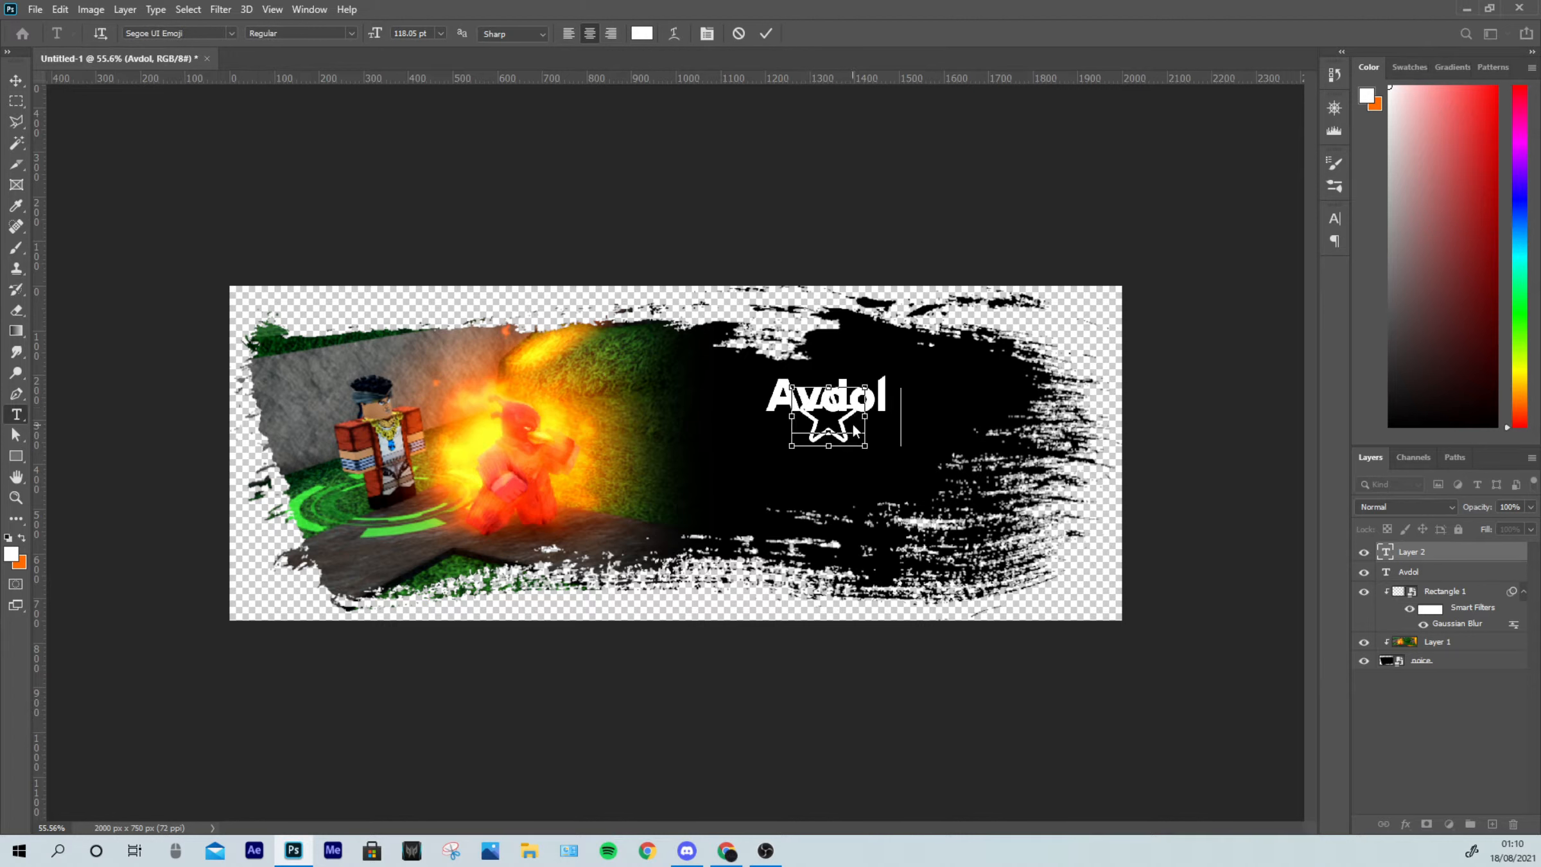
{"action": "key", "text": "ctrl+v"}
{"action": "key", "text": "ctrl+v"}
{"action": "key", "text": "ctrl+v"}
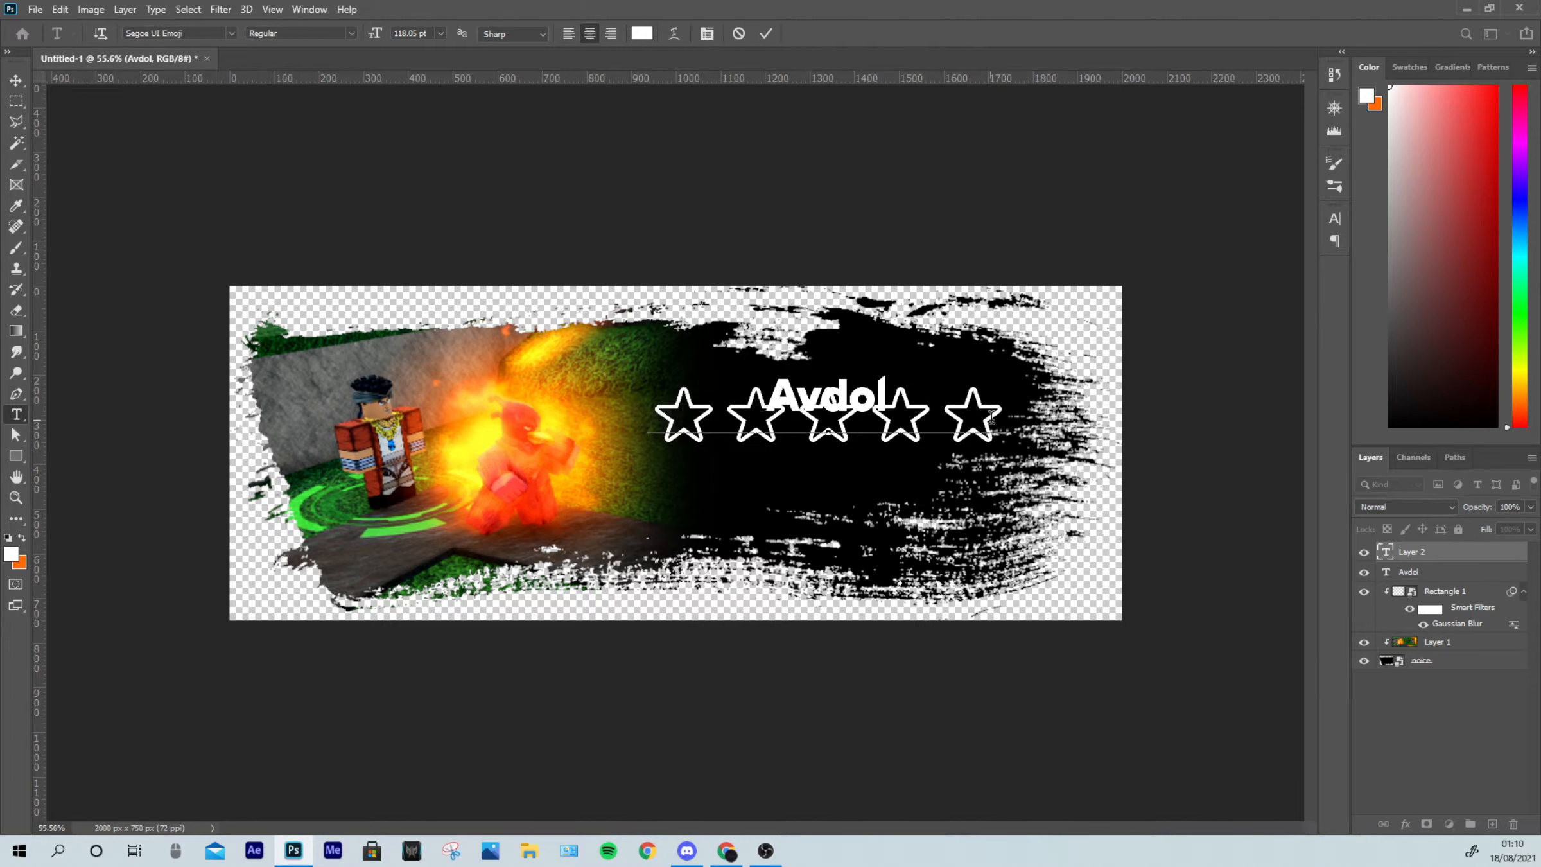
Step: Shrink the five-star row to 43.05 pt and apply the EmojiOne font to all of its stars
{"action": "left_click_drag", "start_coordinate": [992, 418], "coordinate": [657, 390]}
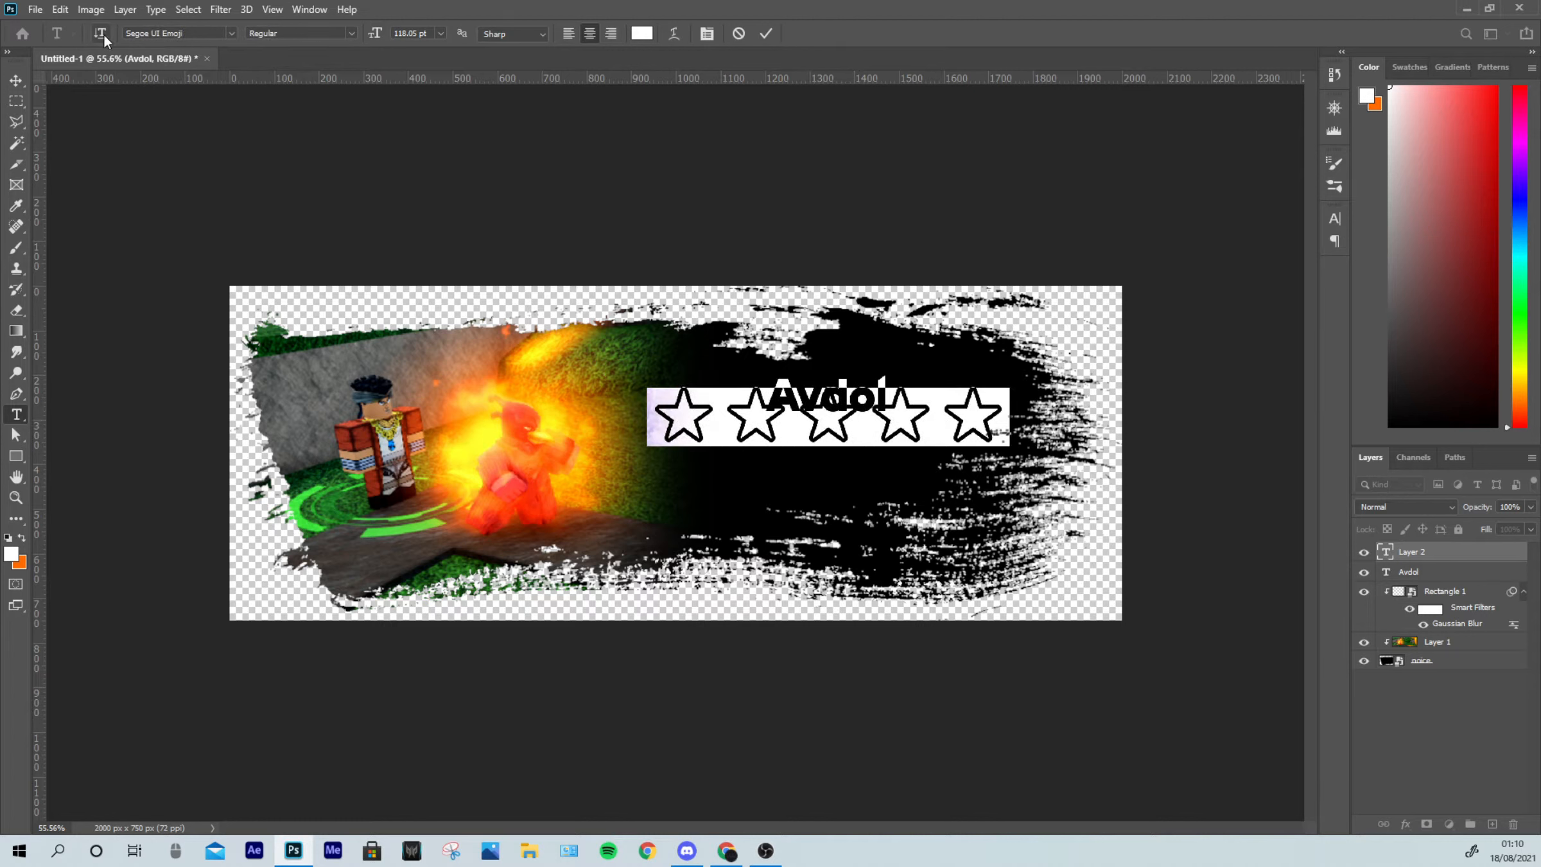
{"action": "left_click_drag", "start_coordinate": [375, 34], "coordinate": [313, 35]}
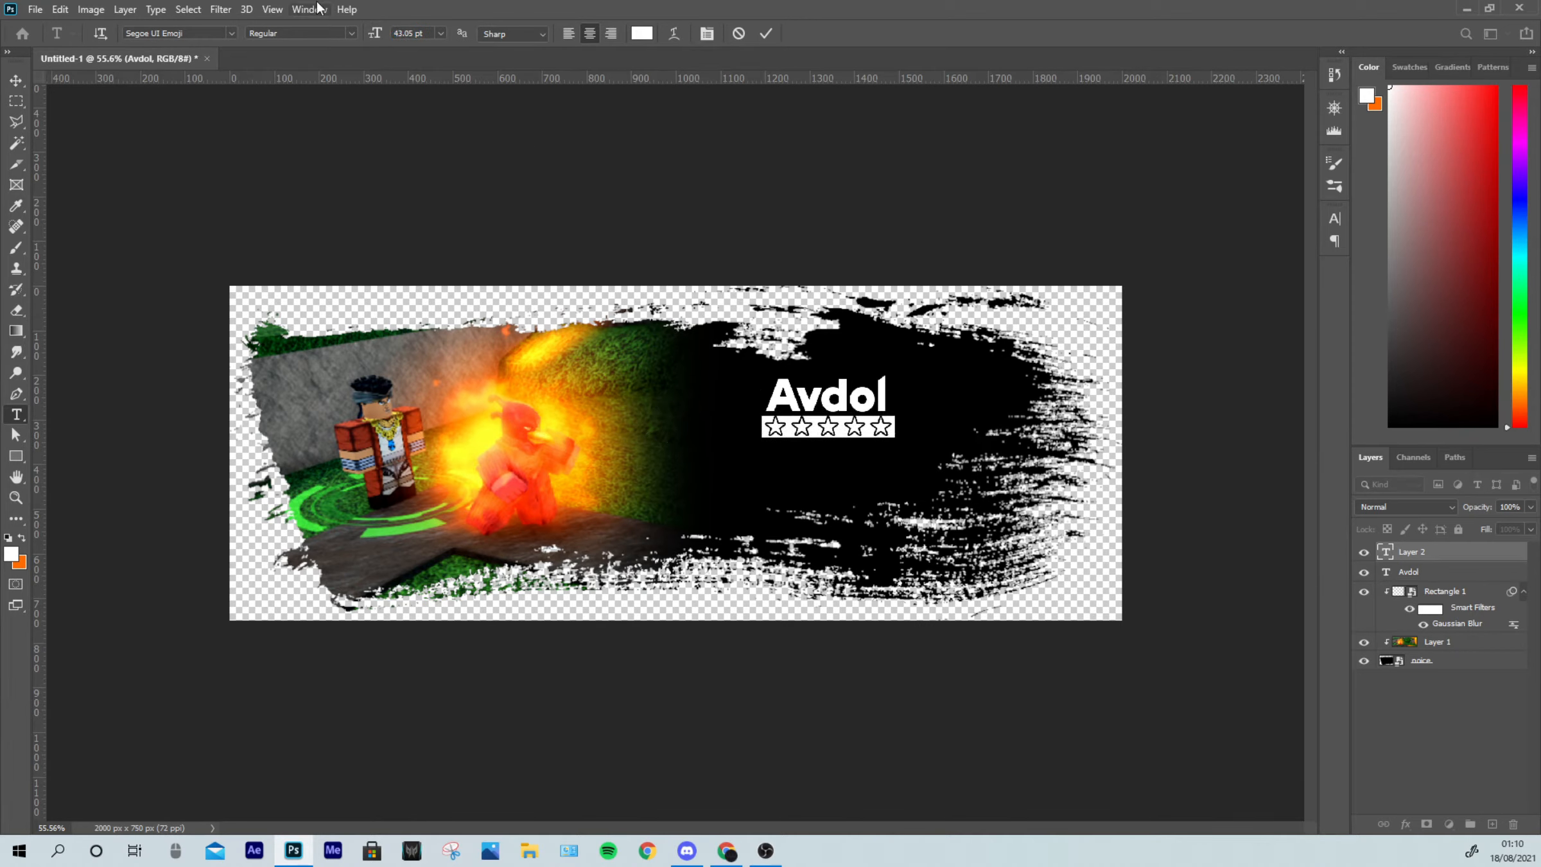
{"action": "left_click", "coordinate": [230, 32]}
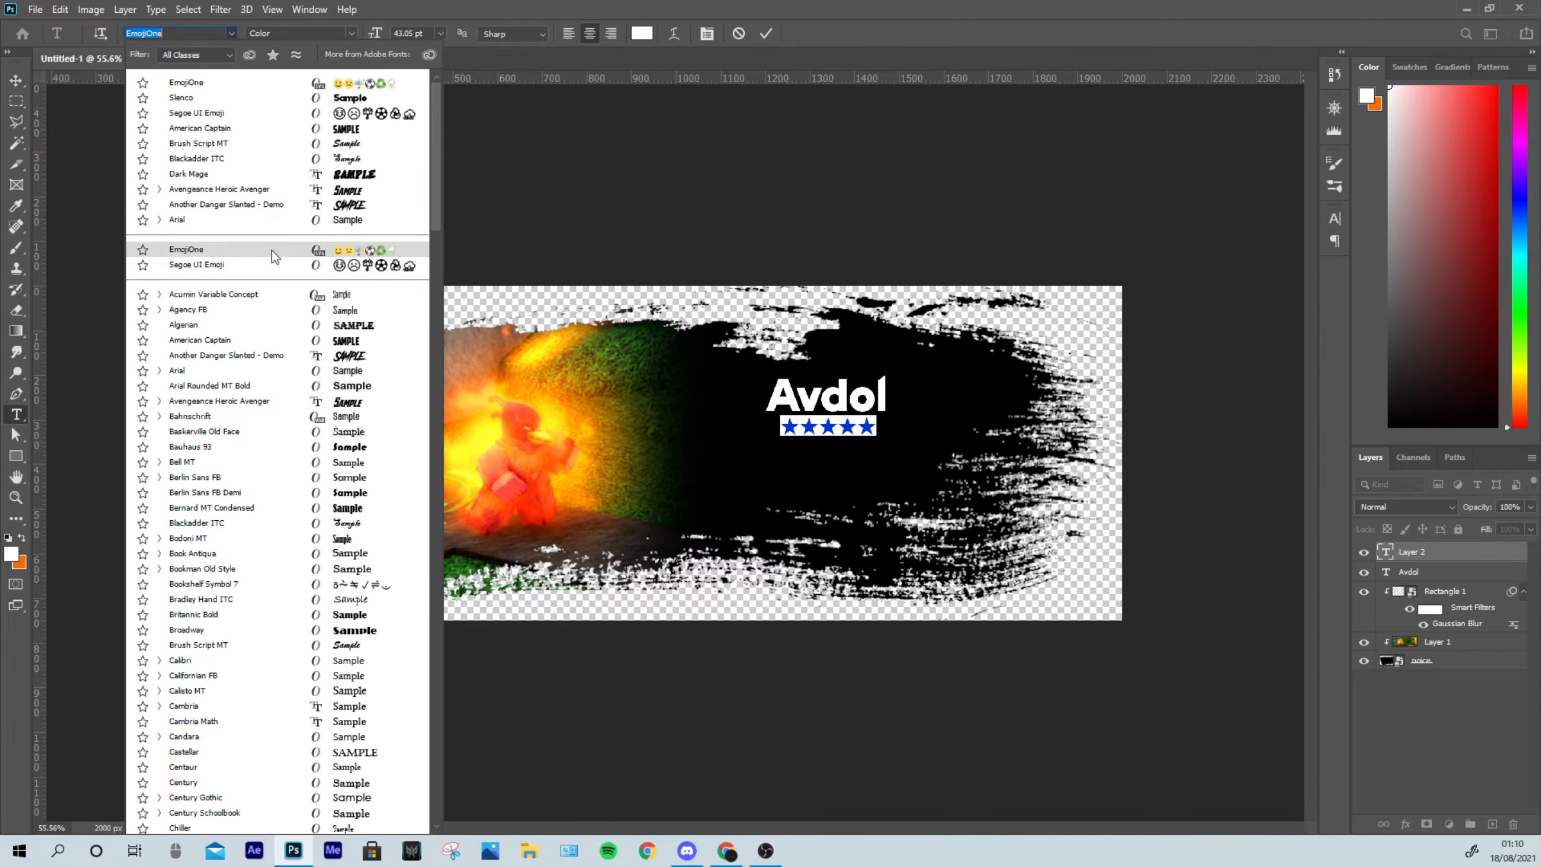
{"action": "left_click", "coordinate": [273, 251]}
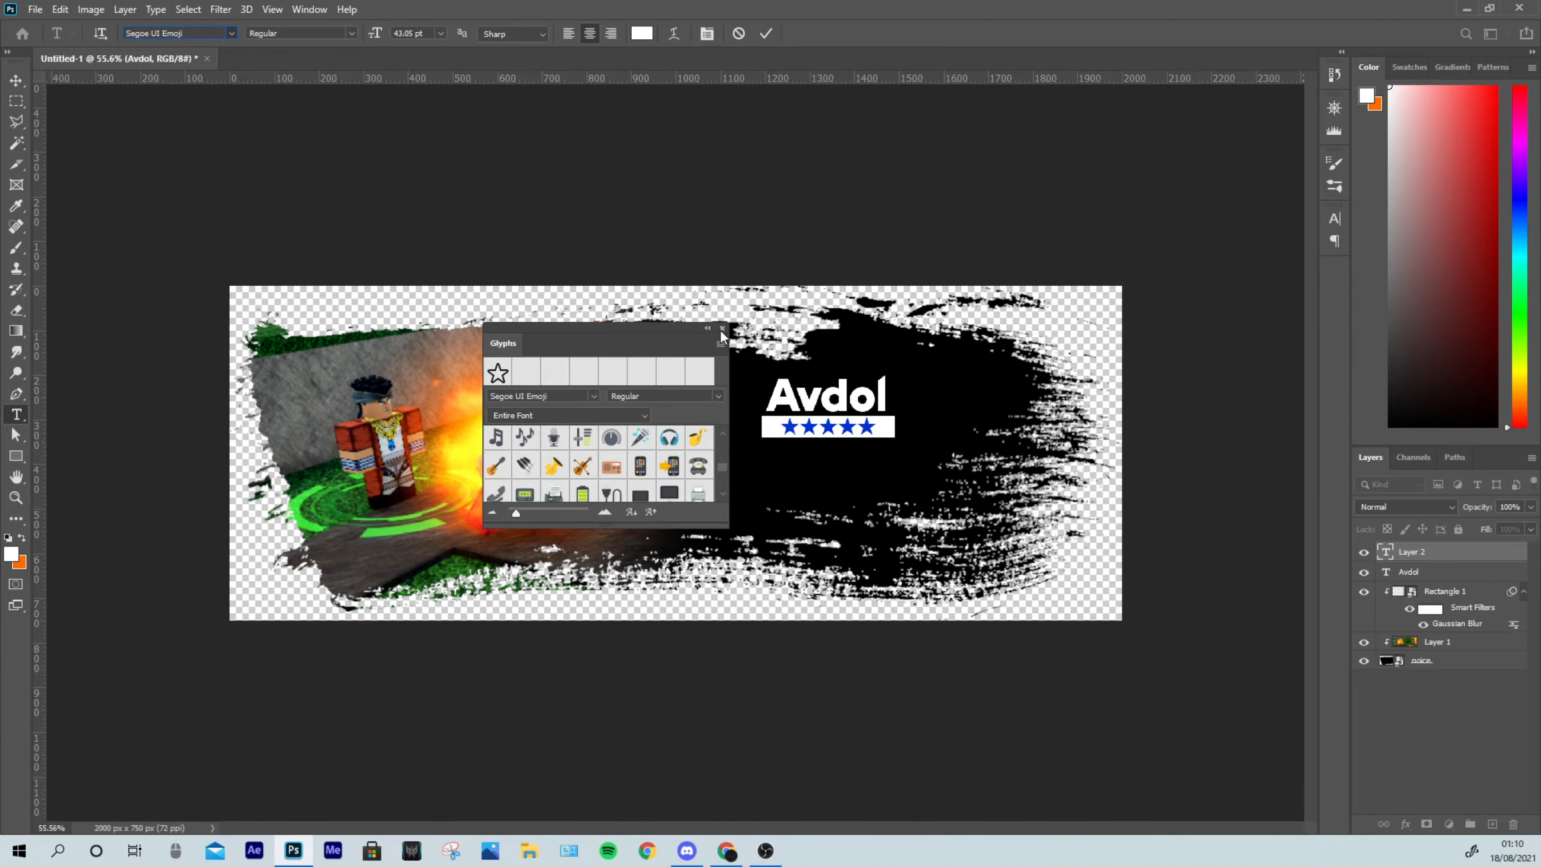
{"action": "left_click", "coordinate": [722, 328]}
Step: Set the size of the five-star row to 46.05 pt and commit the text
{"action": "left_click_drag", "start_coordinate": [779, 427], "coordinate": [888, 430]}
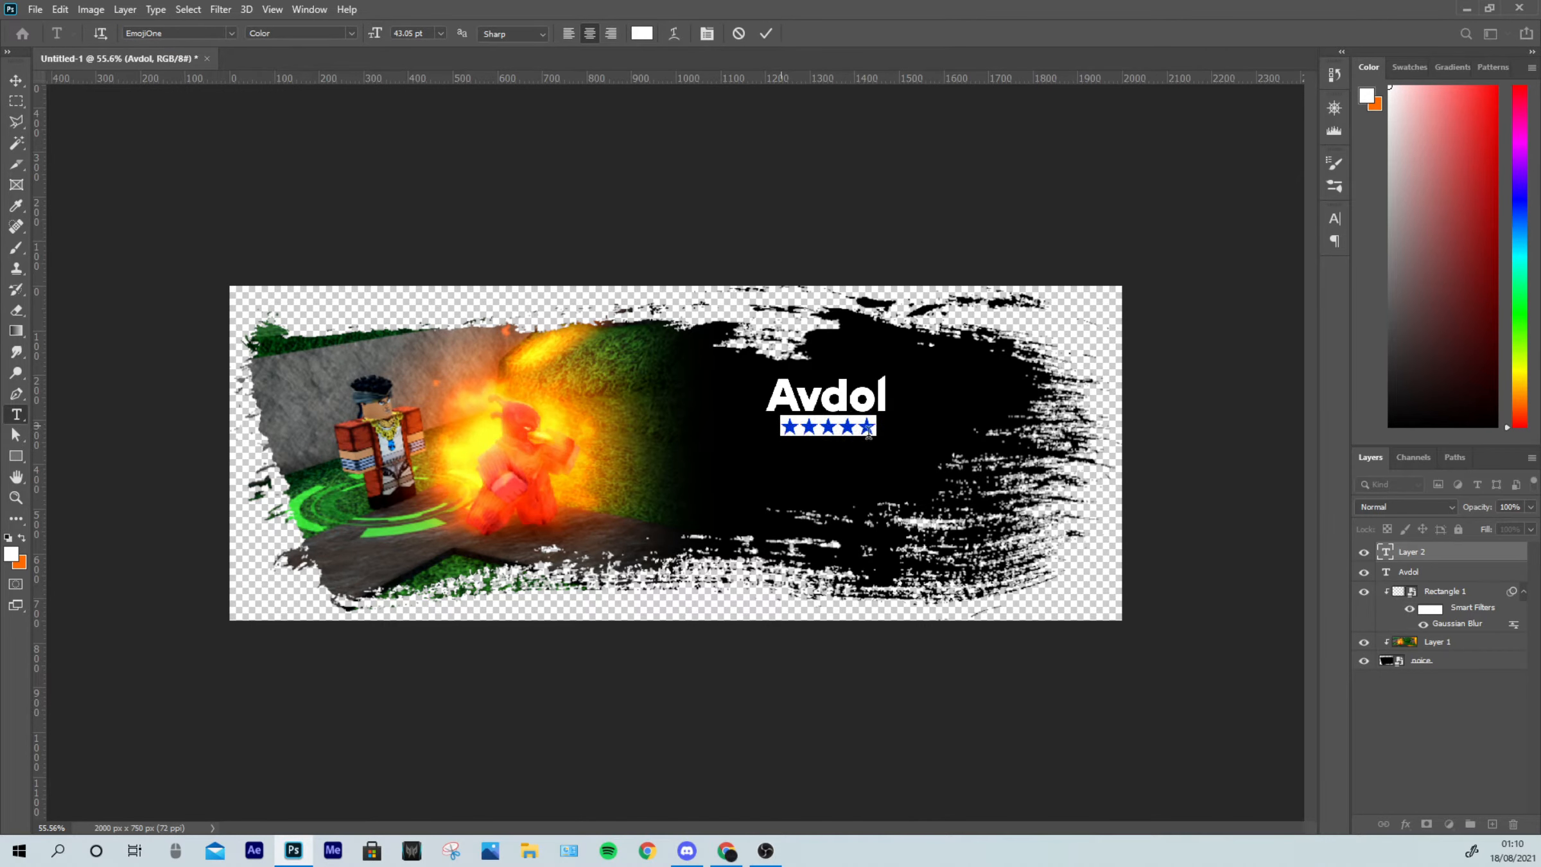
{"action": "left_click_drag", "start_coordinate": [375, 33], "coordinate": [379, 34]}
{"action": "left_click", "coordinate": [765, 35]}
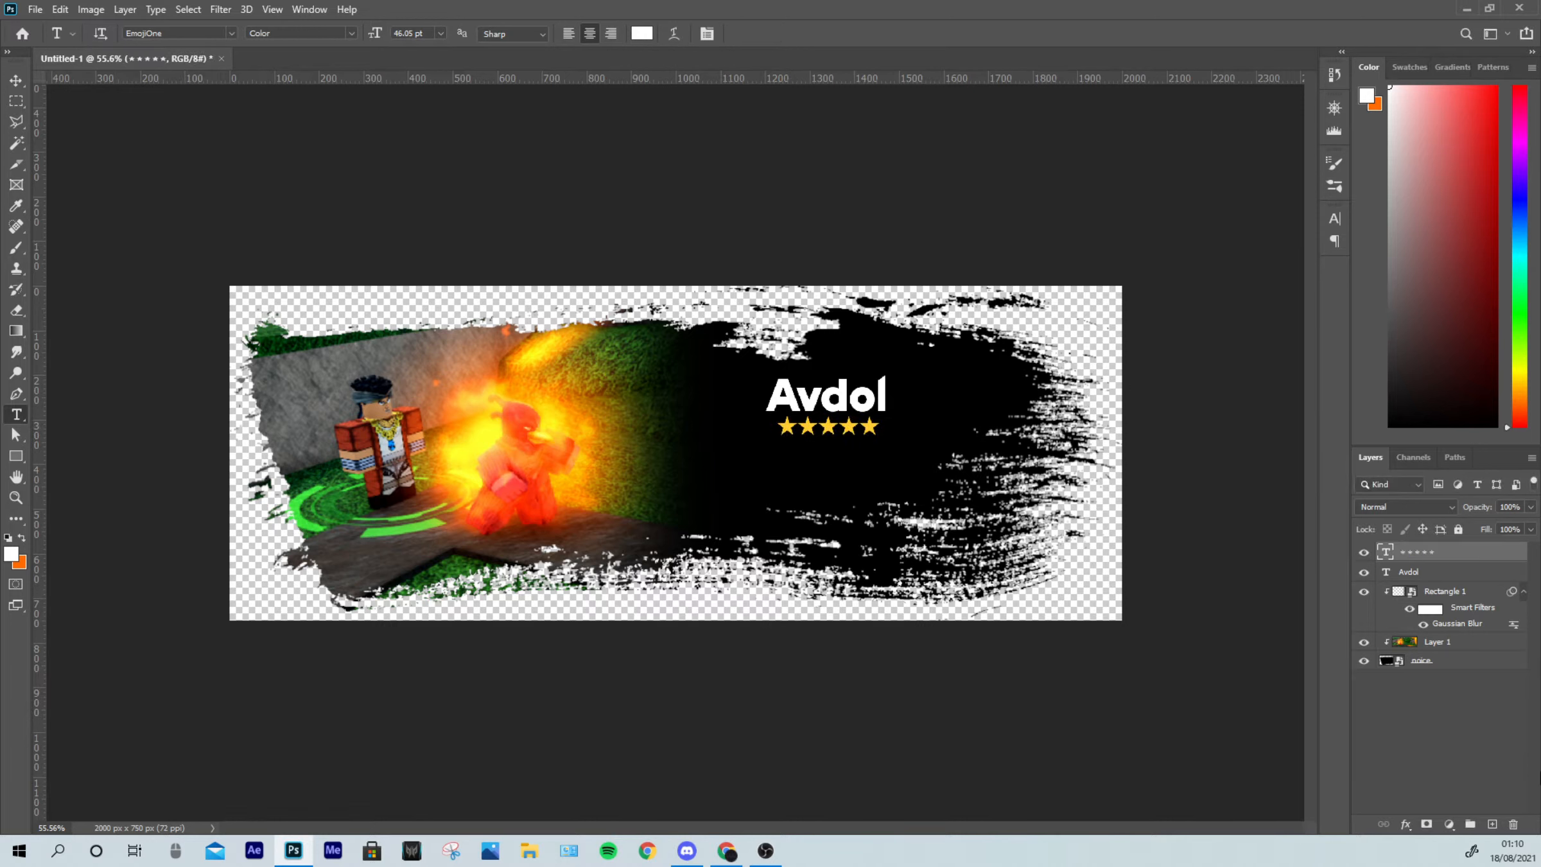
Step: Apply a Color Overlay in white (ffffff) at 100% opacity to the star row layer
{"action": "left_click", "coordinate": [1403, 824]}
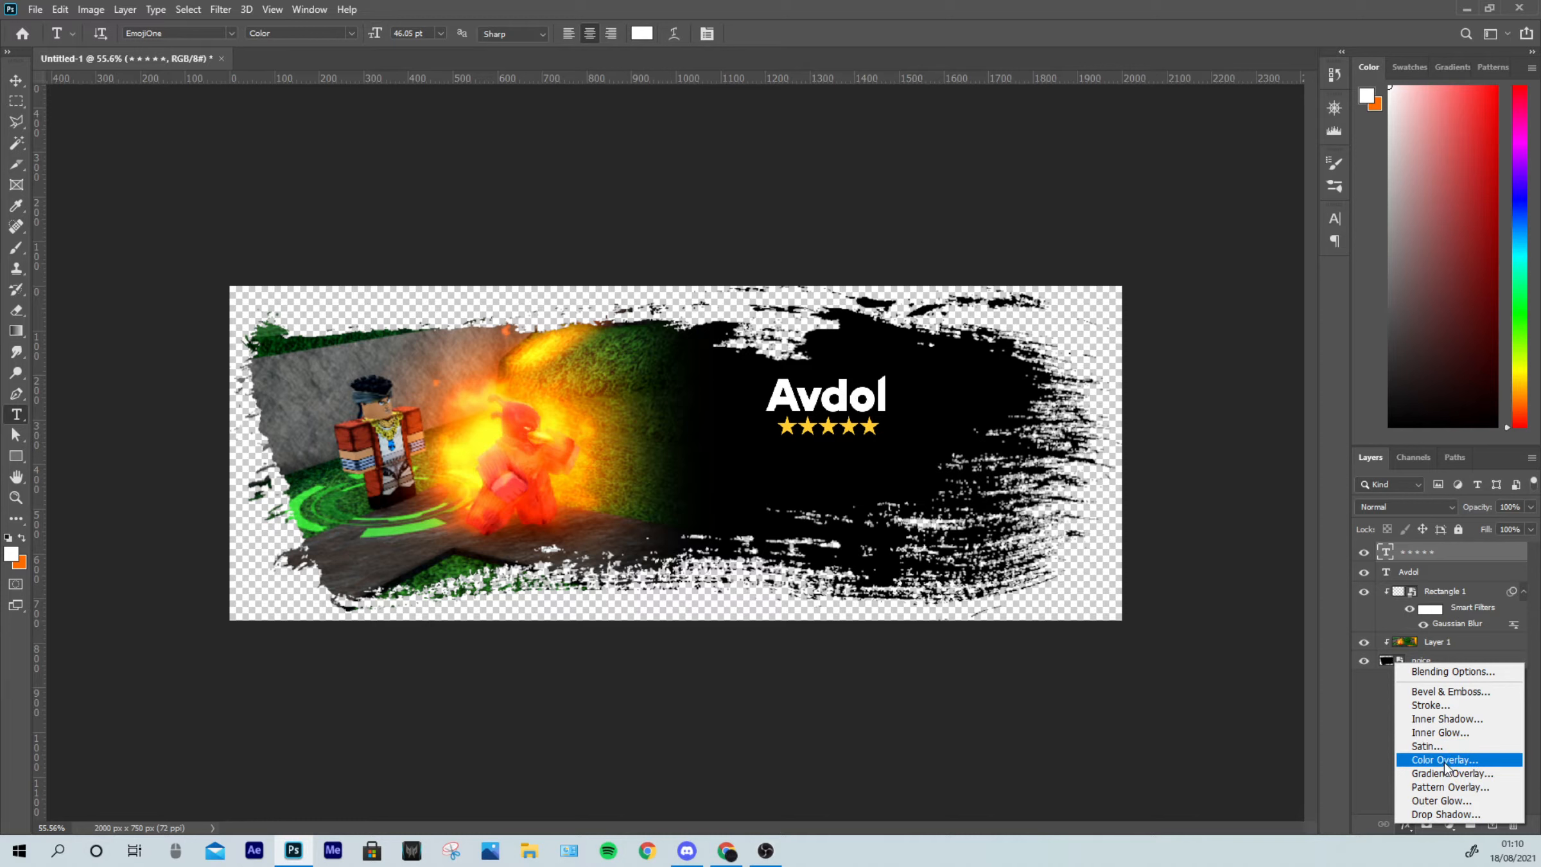
{"action": "left_click", "coordinate": [1453, 761]}
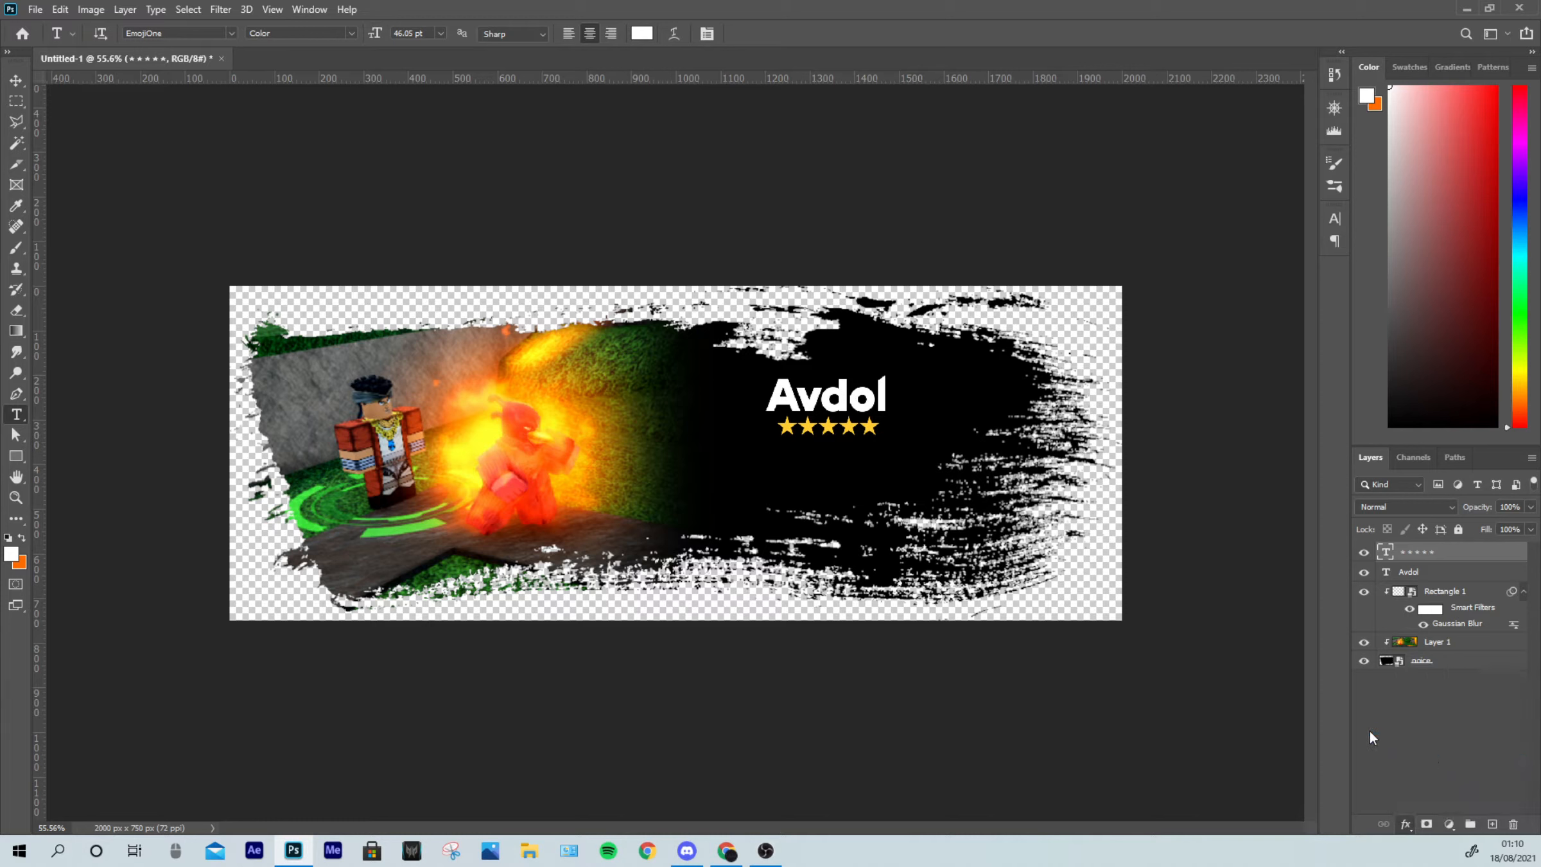
{"action": "key", "text": "h"}
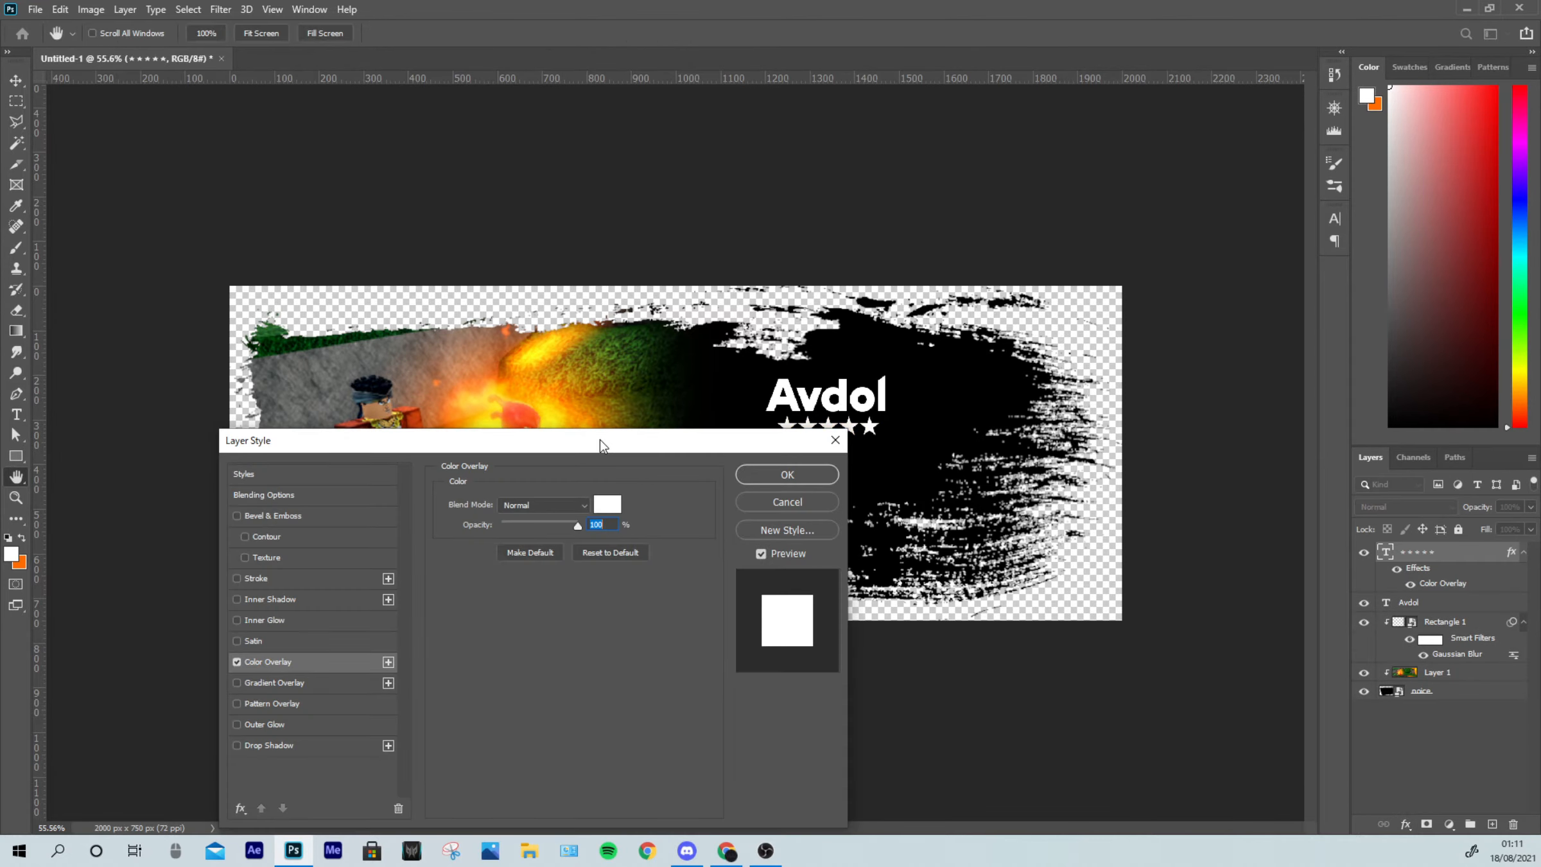
{"action": "left_click_drag", "start_coordinate": [600, 439], "coordinate": [963, 469]}
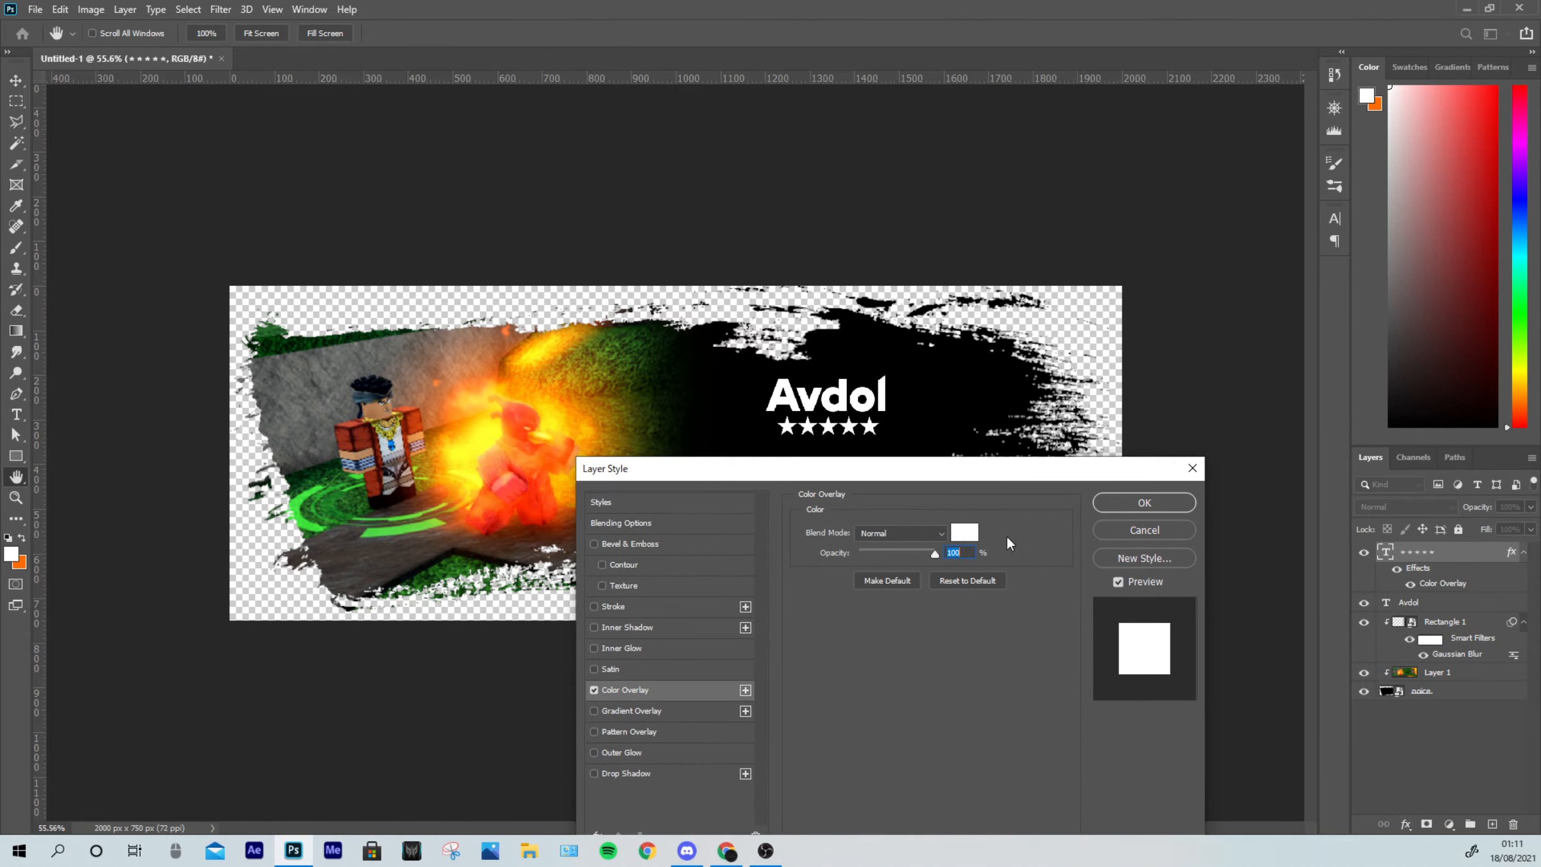
{"action": "left_click", "coordinate": [965, 533]}
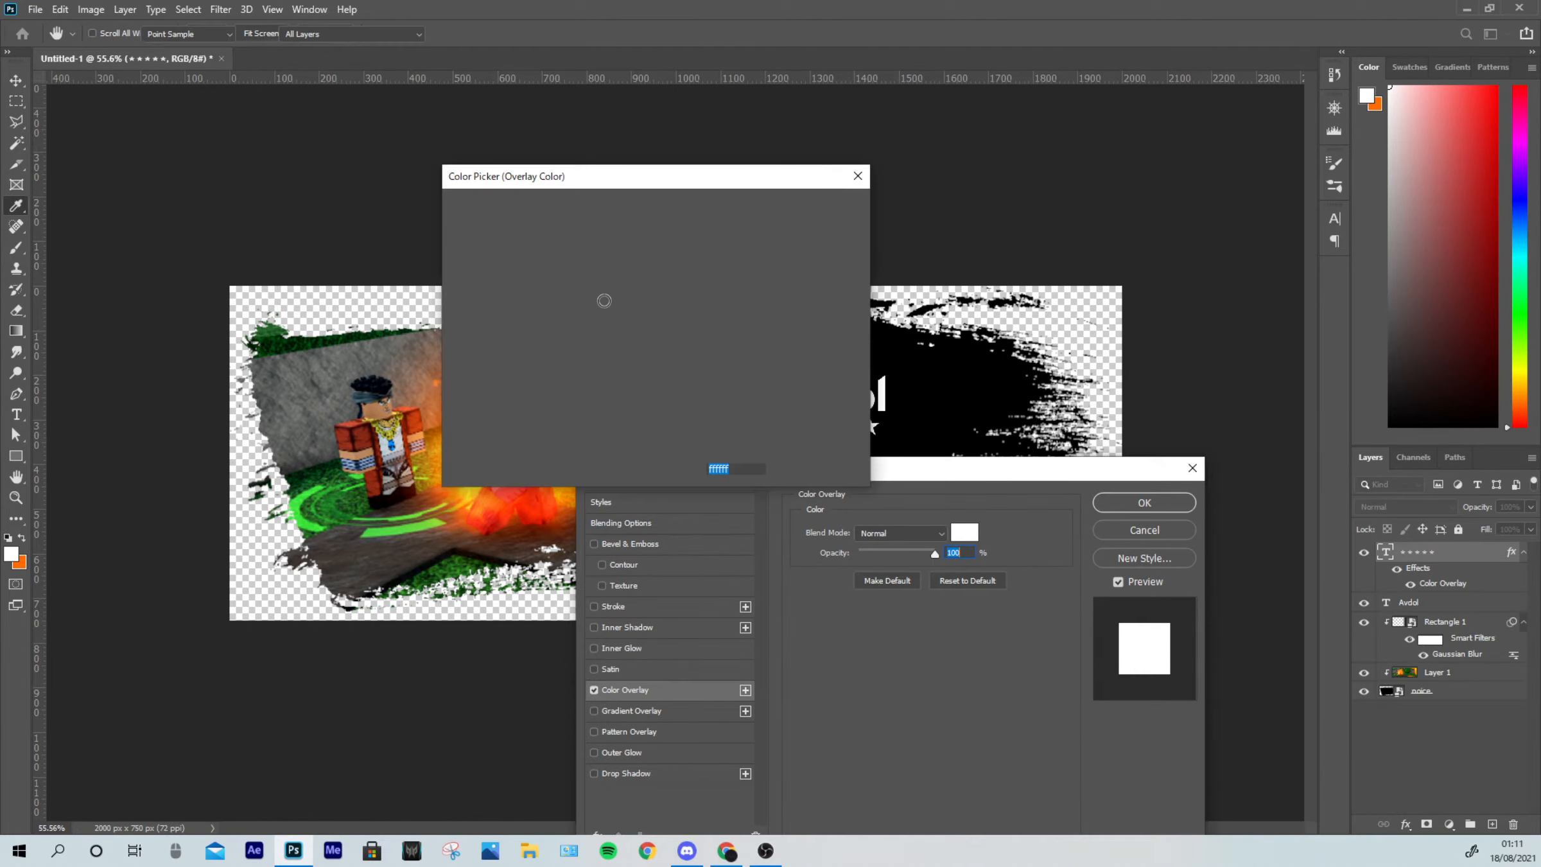
{"action": "type", "text": "ffffff"}
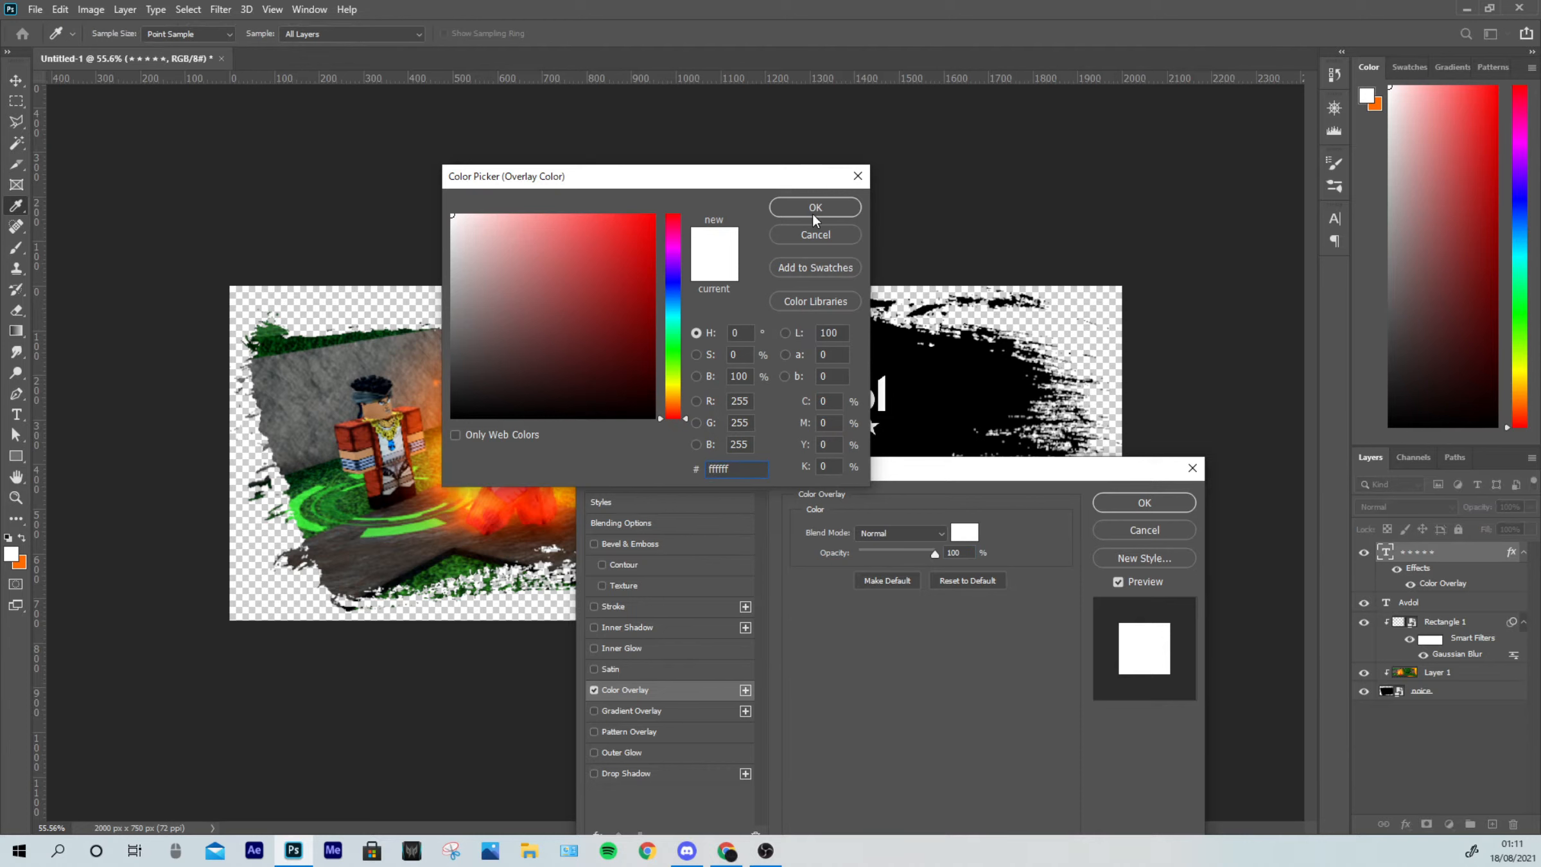
{"action": "left_click", "coordinate": [815, 208]}
{"action": "left_click_drag", "start_coordinate": [989, 463], "coordinate": [1001, 454]}
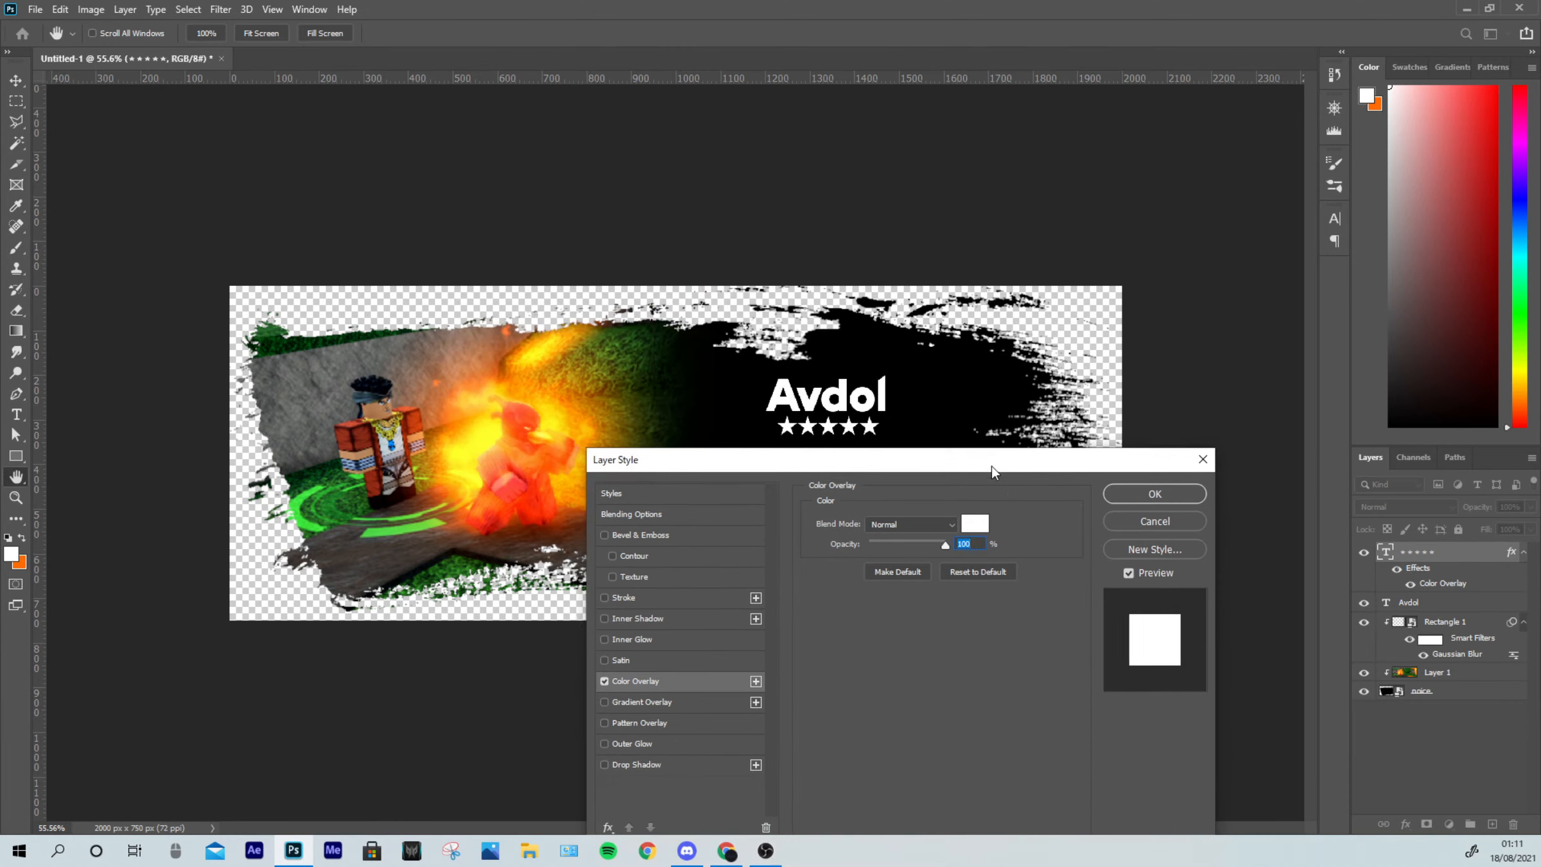
{"action": "left_click", "coordinate": [1181, 493]}
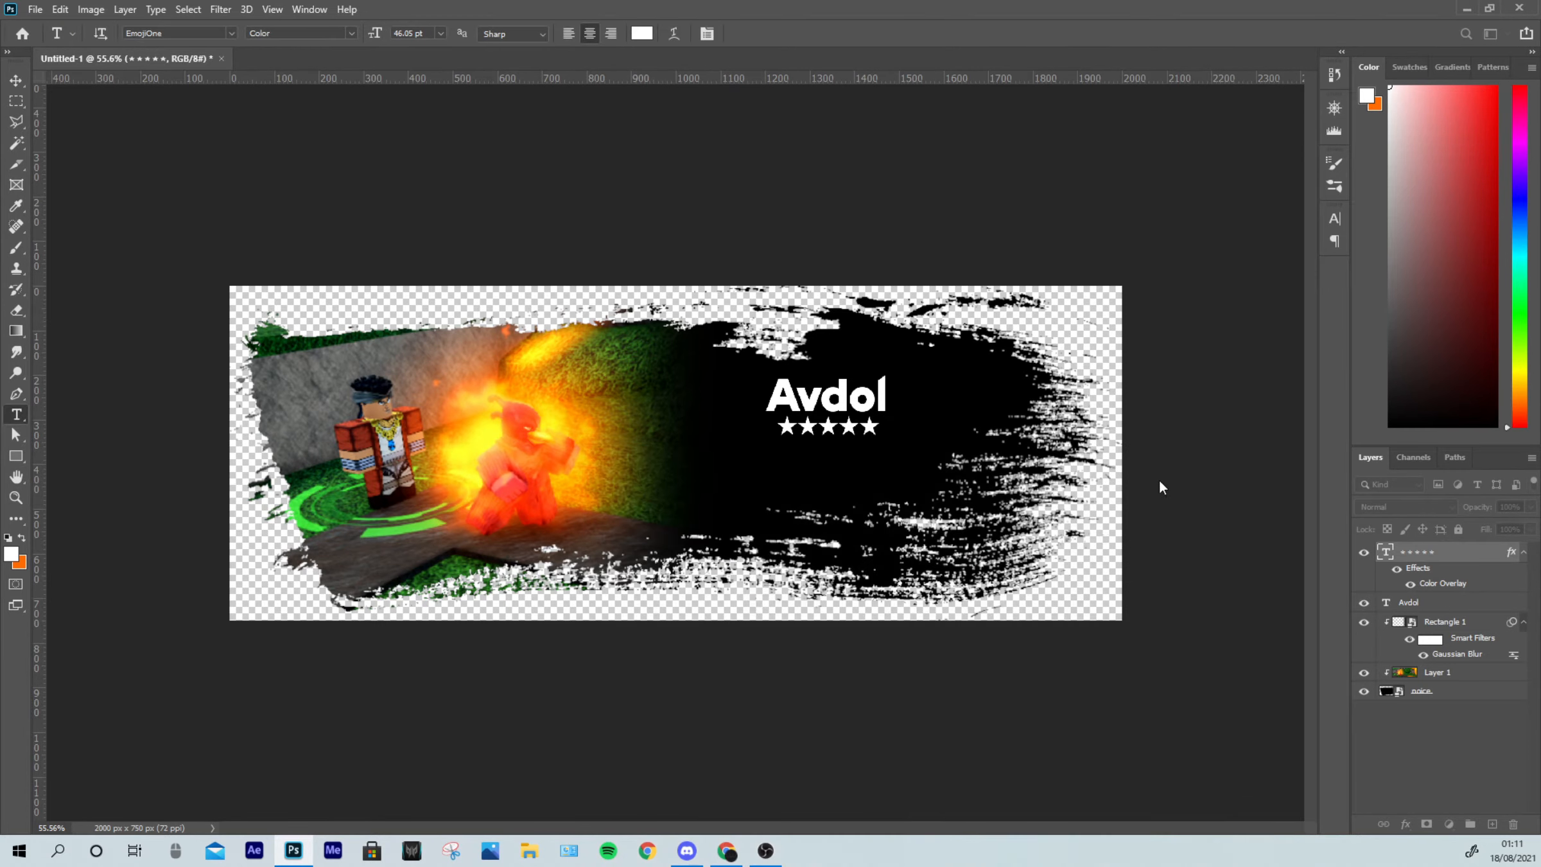
Step: Start an empty centred text layer below the star row and set its font to Slenco Black
{"action": "left_click", "coordinate": [828, 454]}
{"action": "key", "text": "BackSpace"}
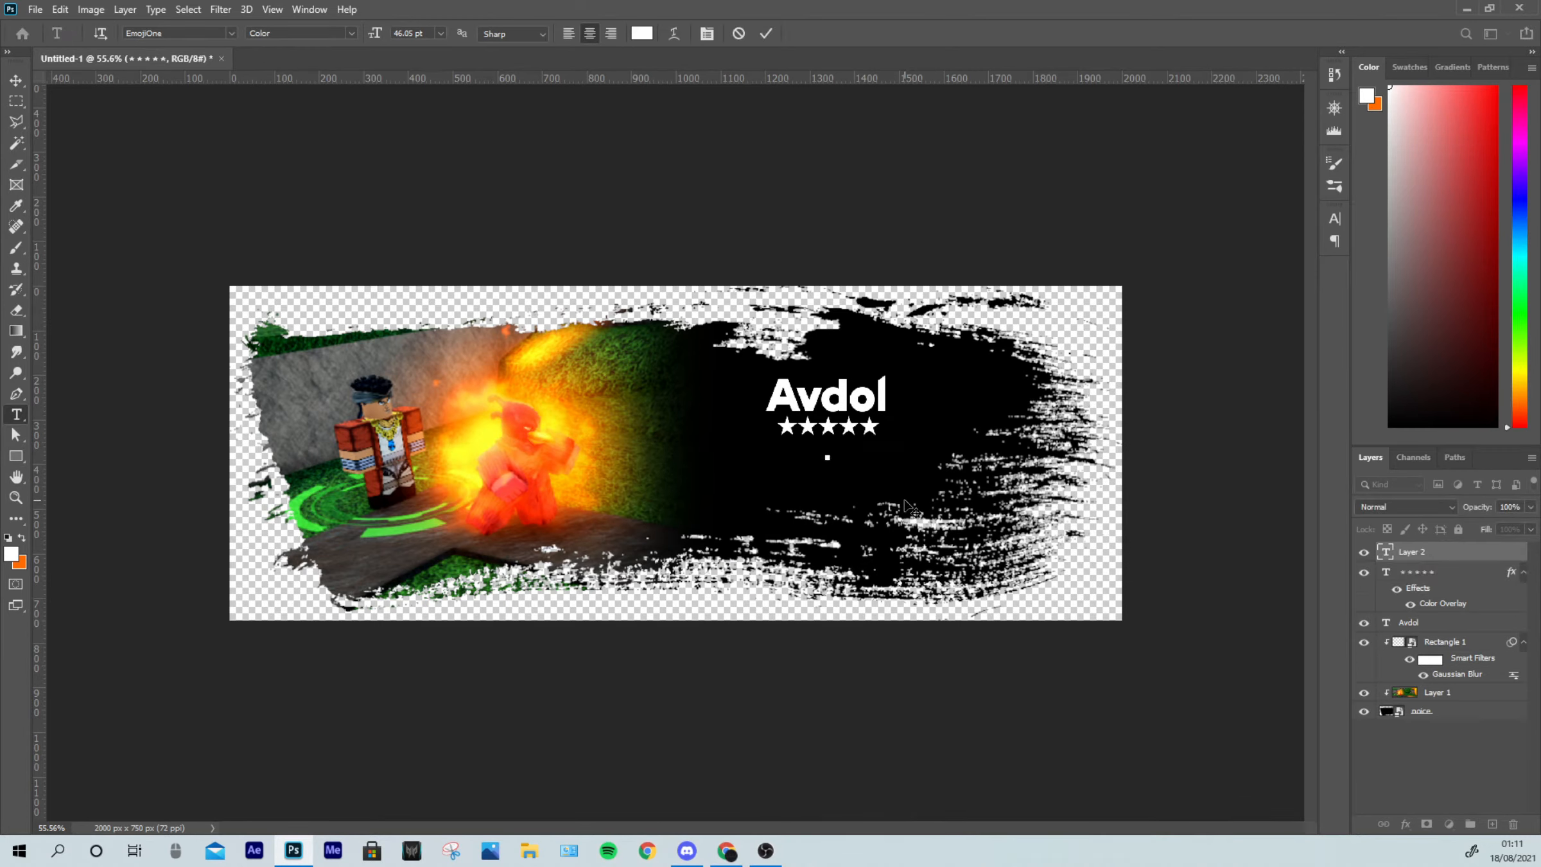
{"action": "type", "text": "a"}
{"action": "key", "text": "BackSpace"}
{"action": "left_click", "coordinate": [219, 32]}
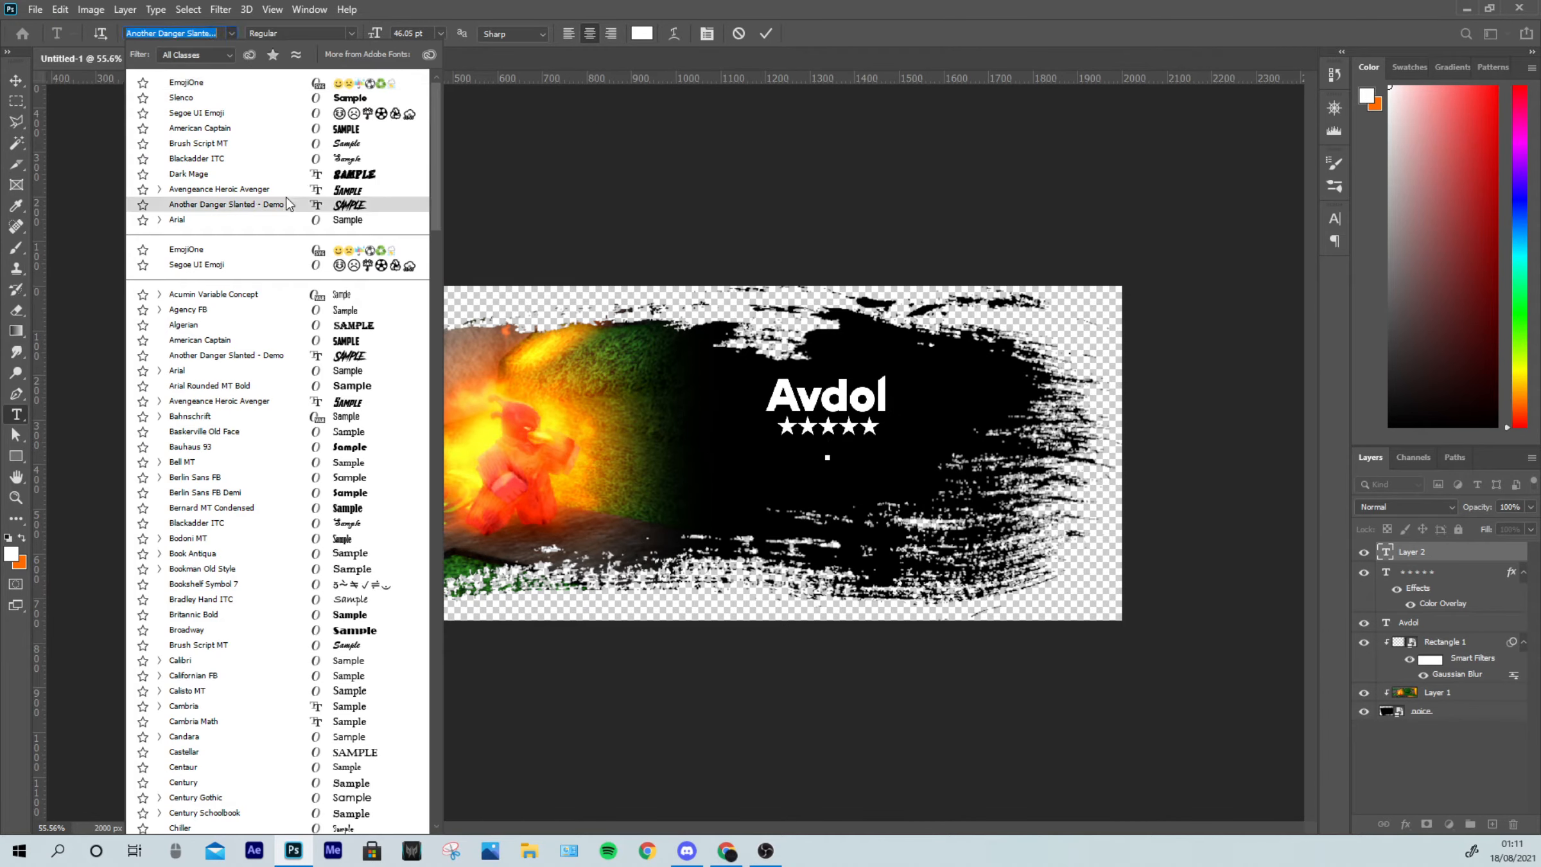
{"action": "left_click", "coordinate": [266, 103]}
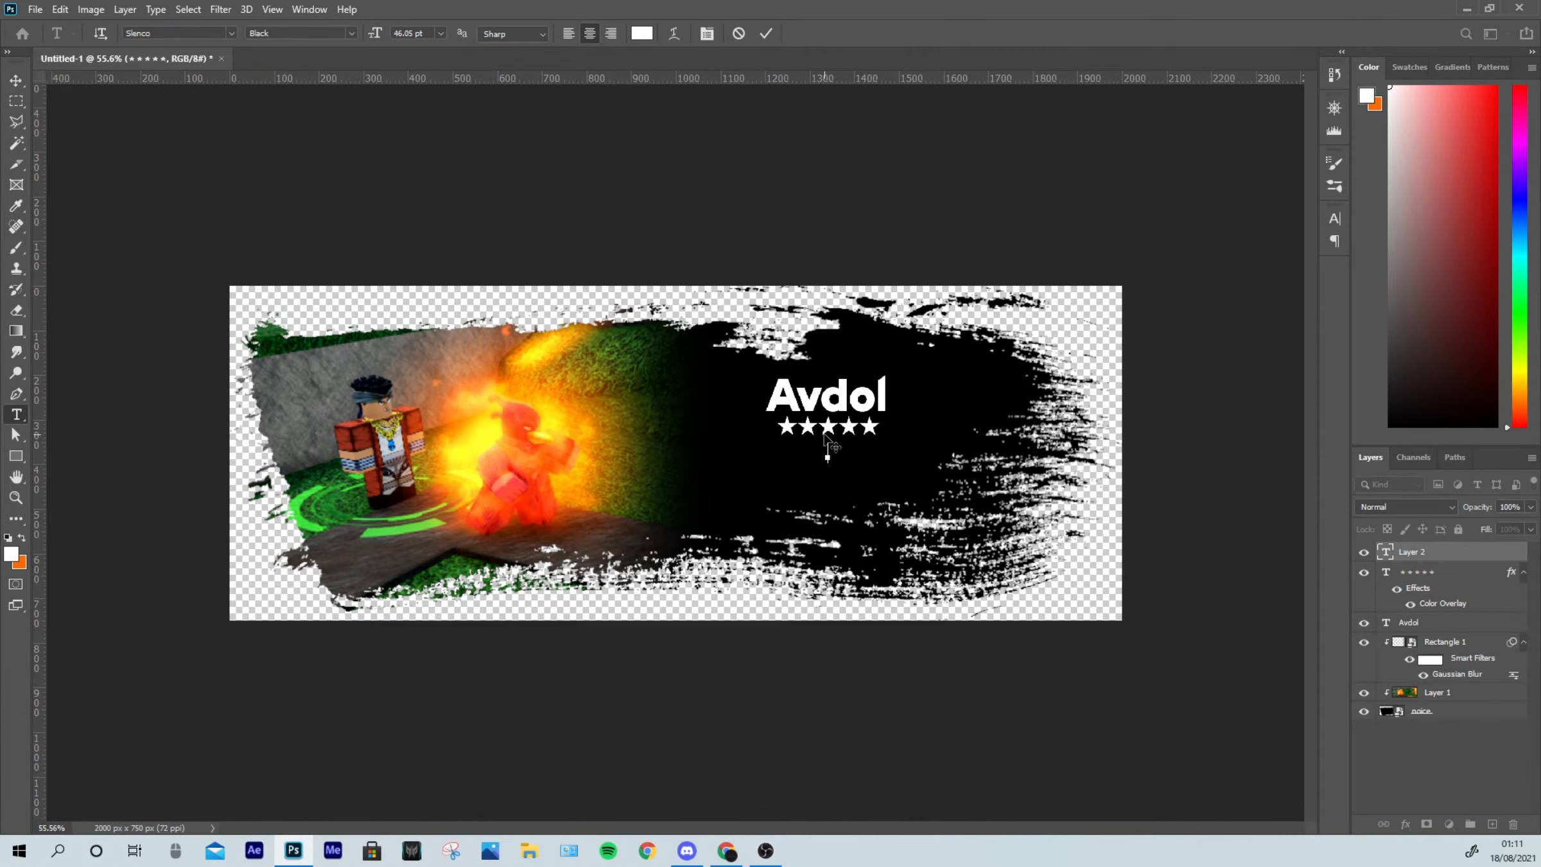
Step: Enter the caption "5 Star Tower/Unit" below the star row and commit the text
{"action": "type", "text": "Star Toowr/"}
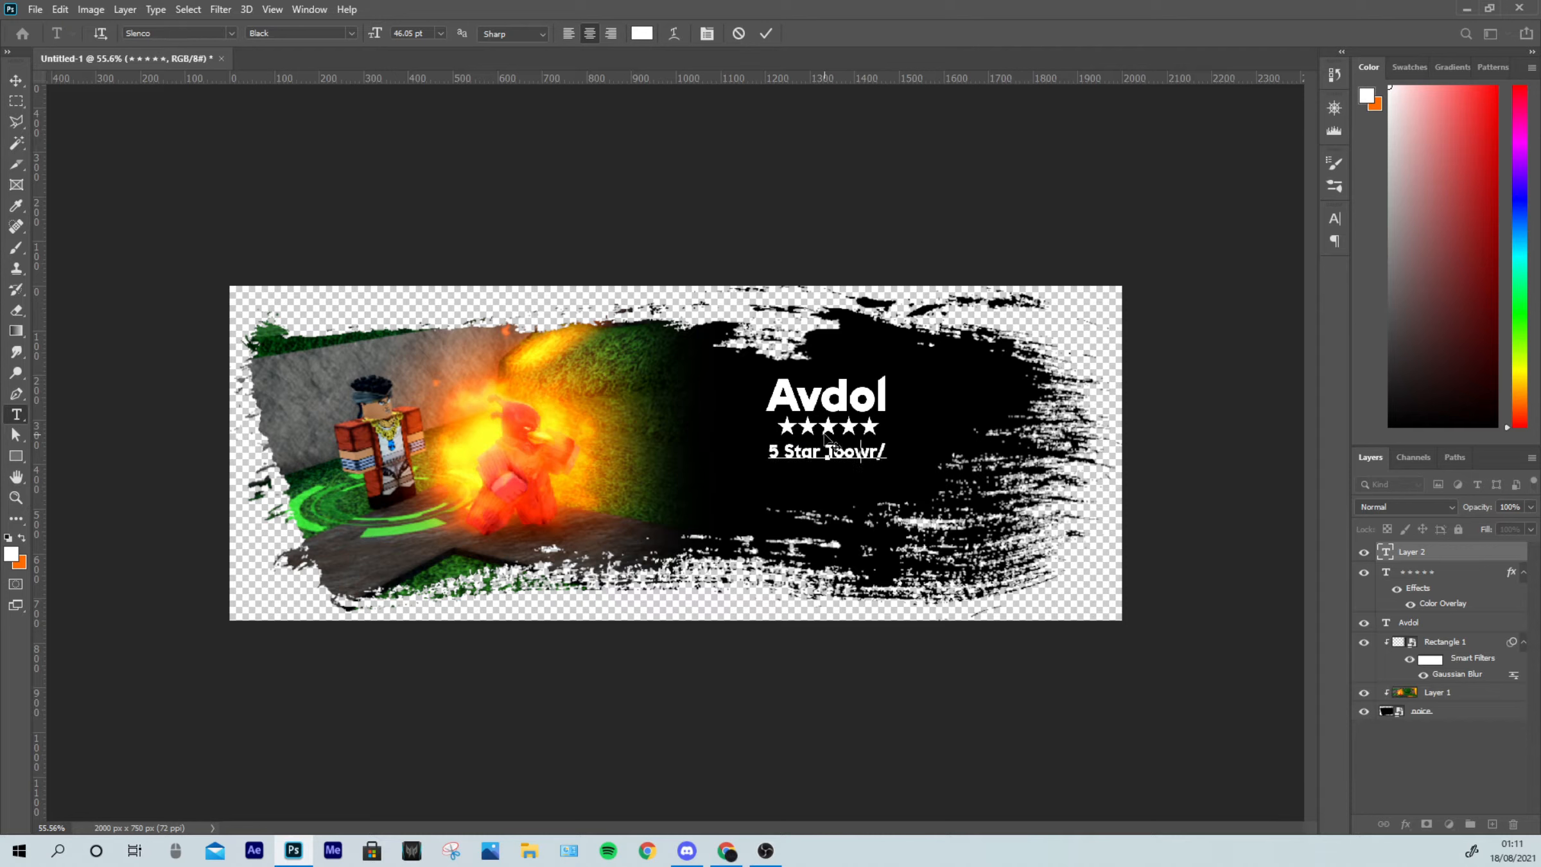
{"action": "key", "text": "BackSpace"}
{"action": "key", "text": "BackSpace"}
{"action": "key", "text": "BackSpace"}
{"action": "key", "text": "BackSpace"}
{"action": "key", "text": "BackSpace"}
{"action": "type", "text": "wer"}
{"action": "key", "text": "BackSpace"}
{"action": "key", "text": "BackSpace"}
{"action": "key", "text": "BackSpace"}
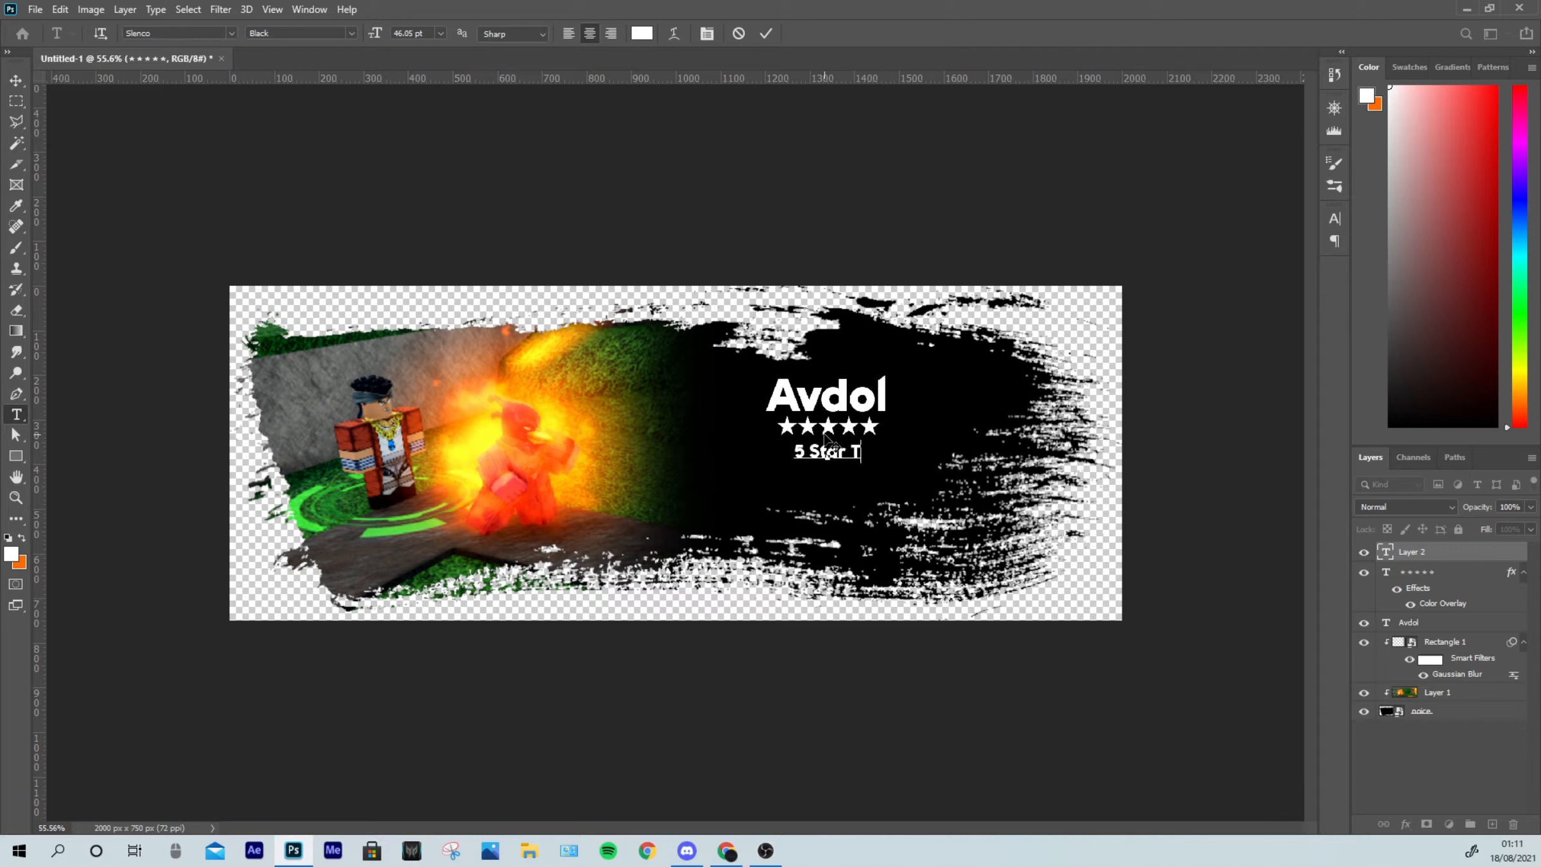
{"action": "type", "text": "ower/u"}
{"action": "key", "text": "BackSpace"}
{"action": "key", "text": "BackSpace"}
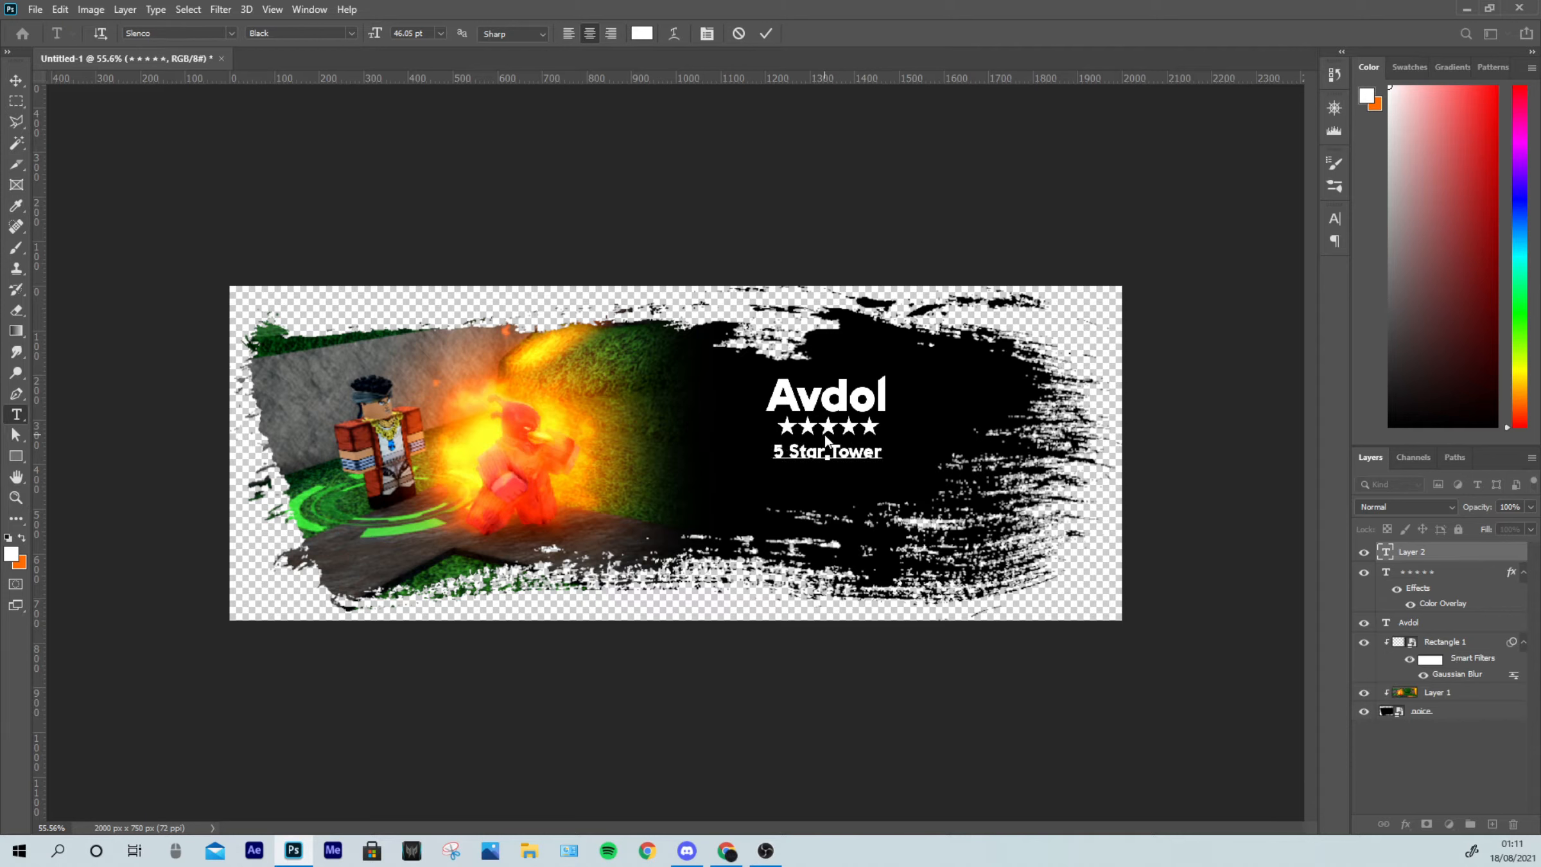
{"action": "type", "text": "/Unit"}
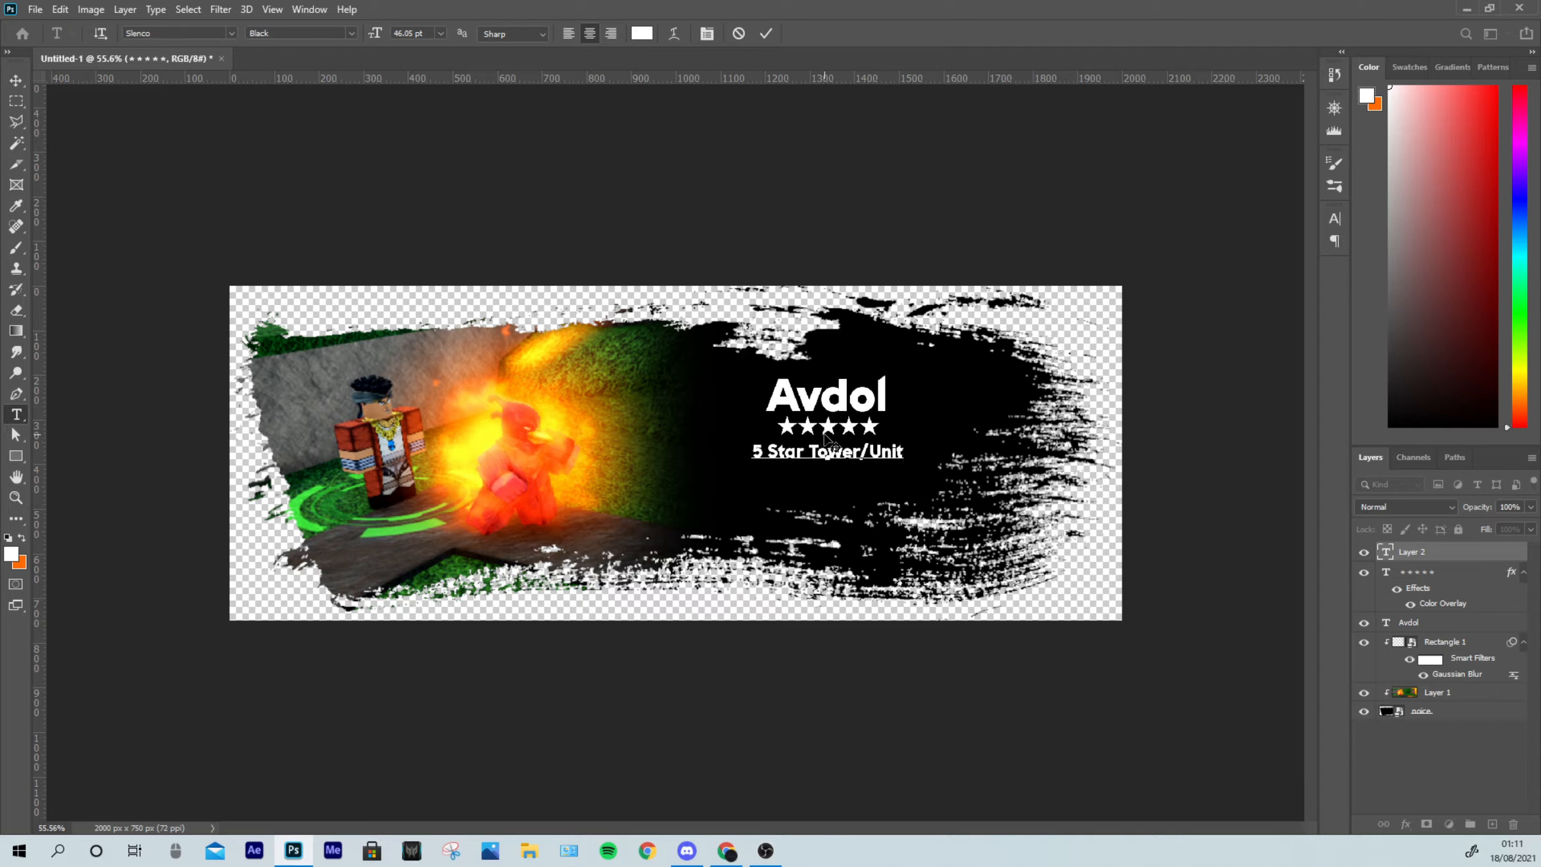
{"action": "left_click", "coordinate": [767, 35]}
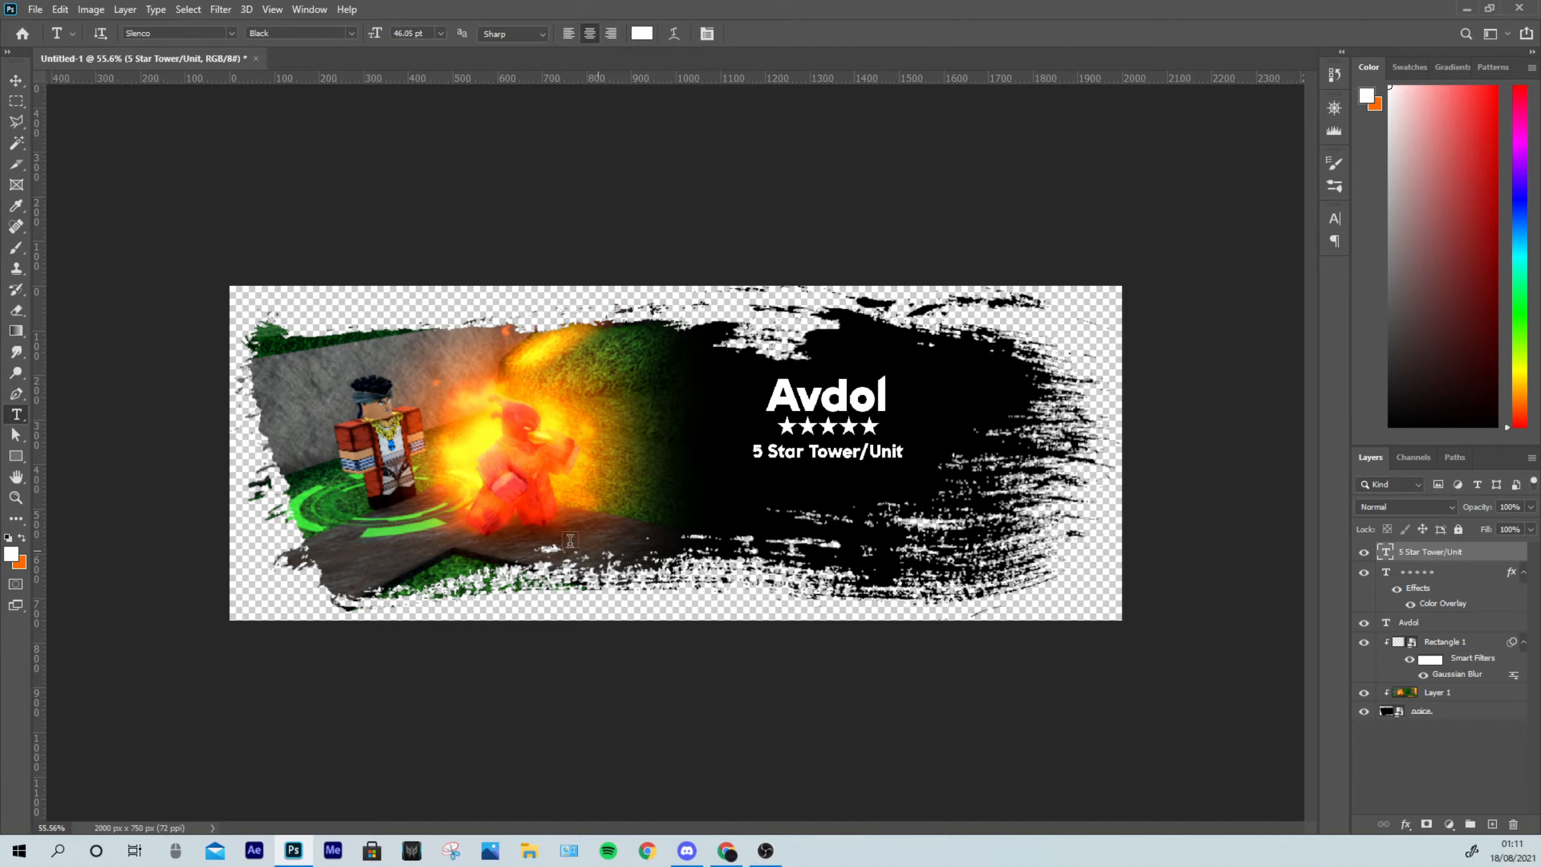
Step: Switch to Chrome and search Google Images for "Jojo's bizzare adventure title"
{"action": "left_click", "coordinate": [737, 859]}
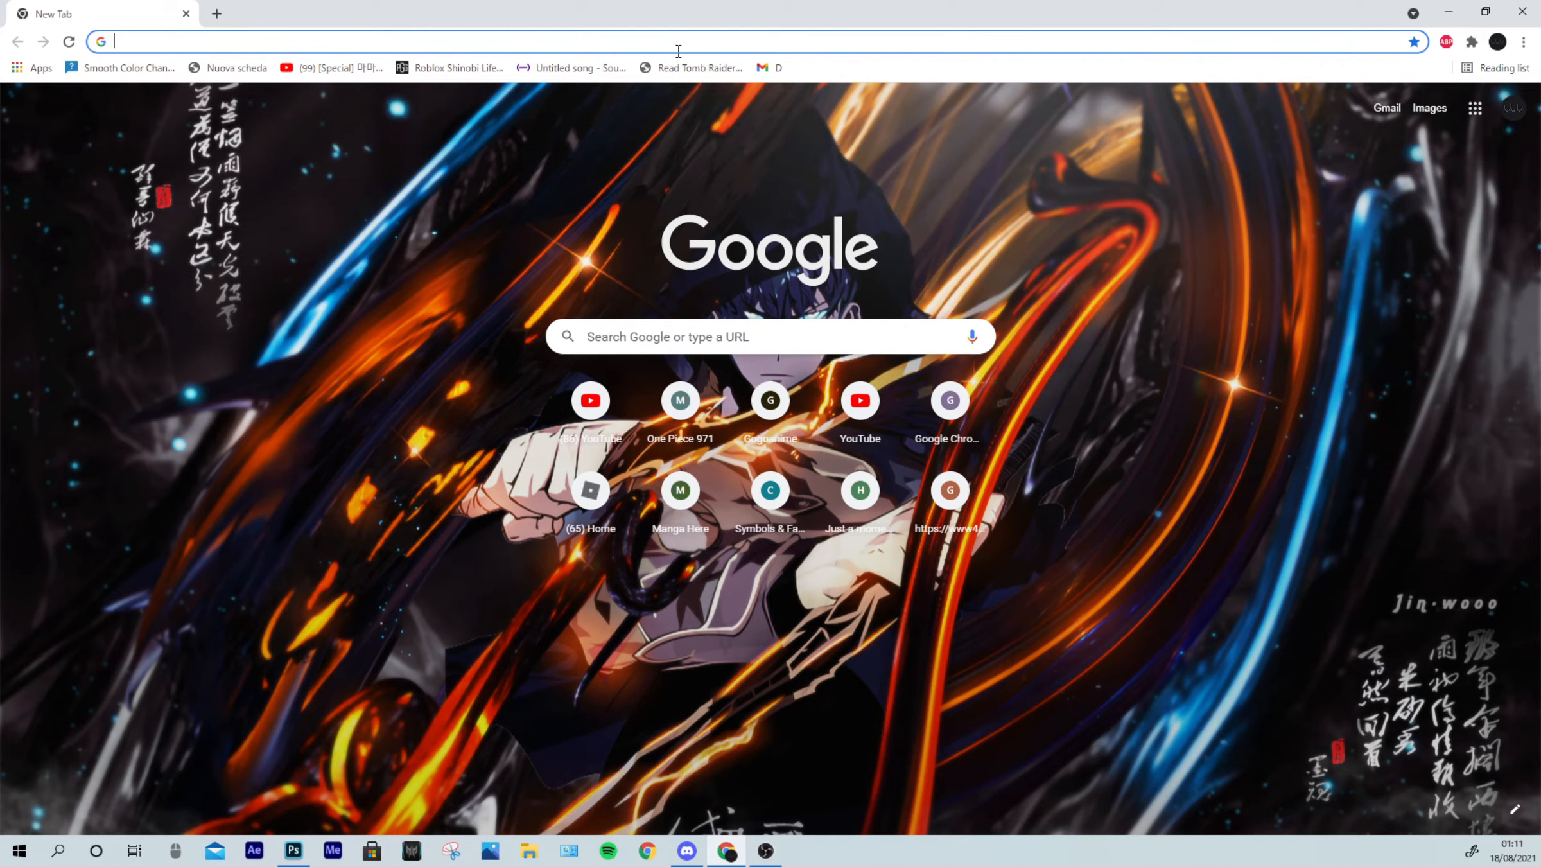
{"action": "type", "text": "Jojo'"}
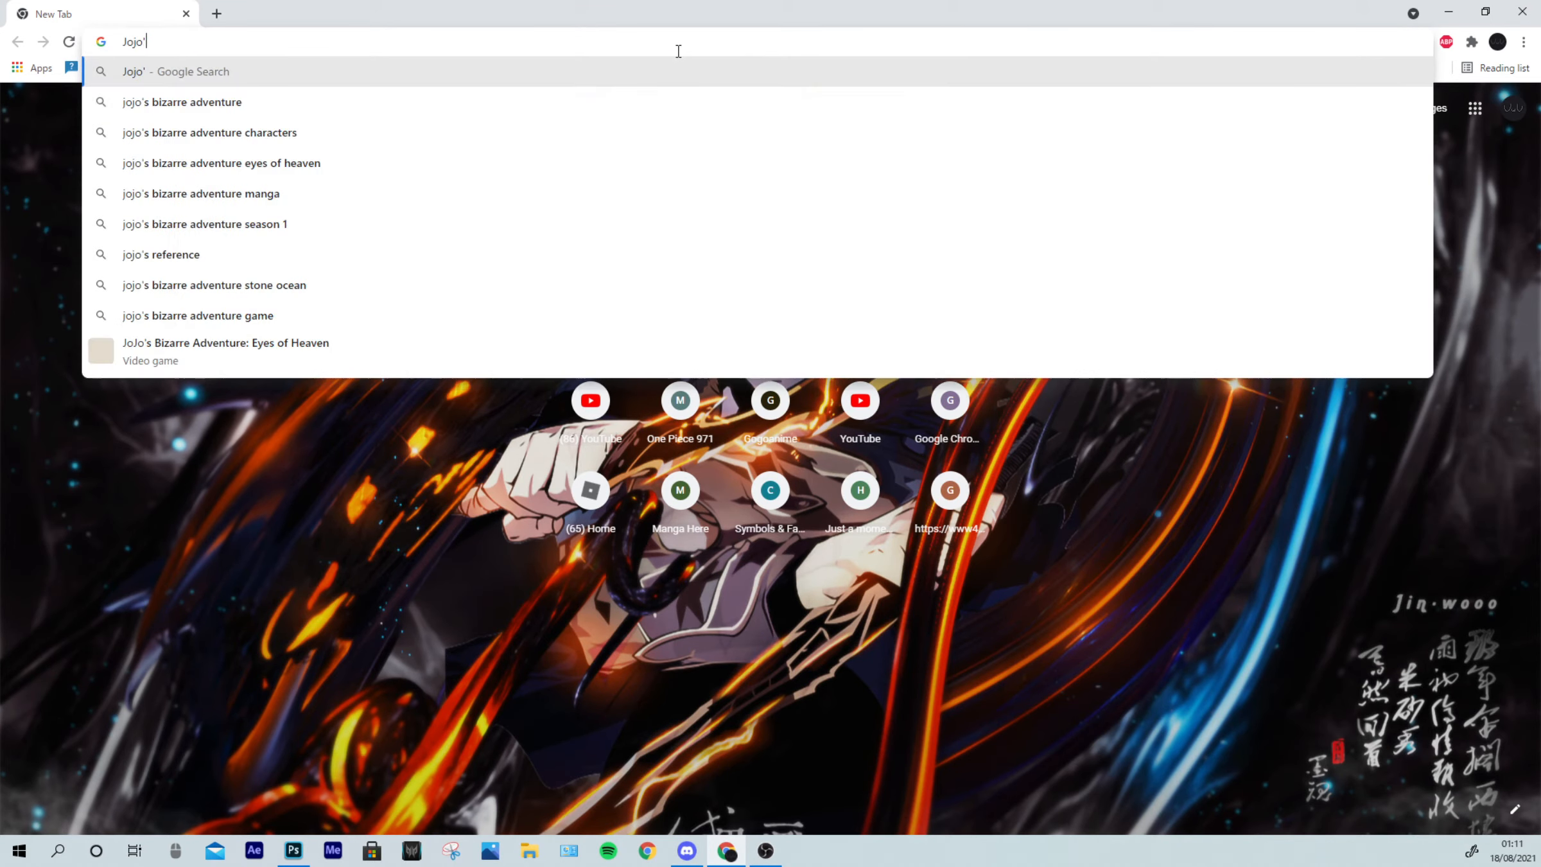
{"action": "type", "text": "s bizzare adven"}
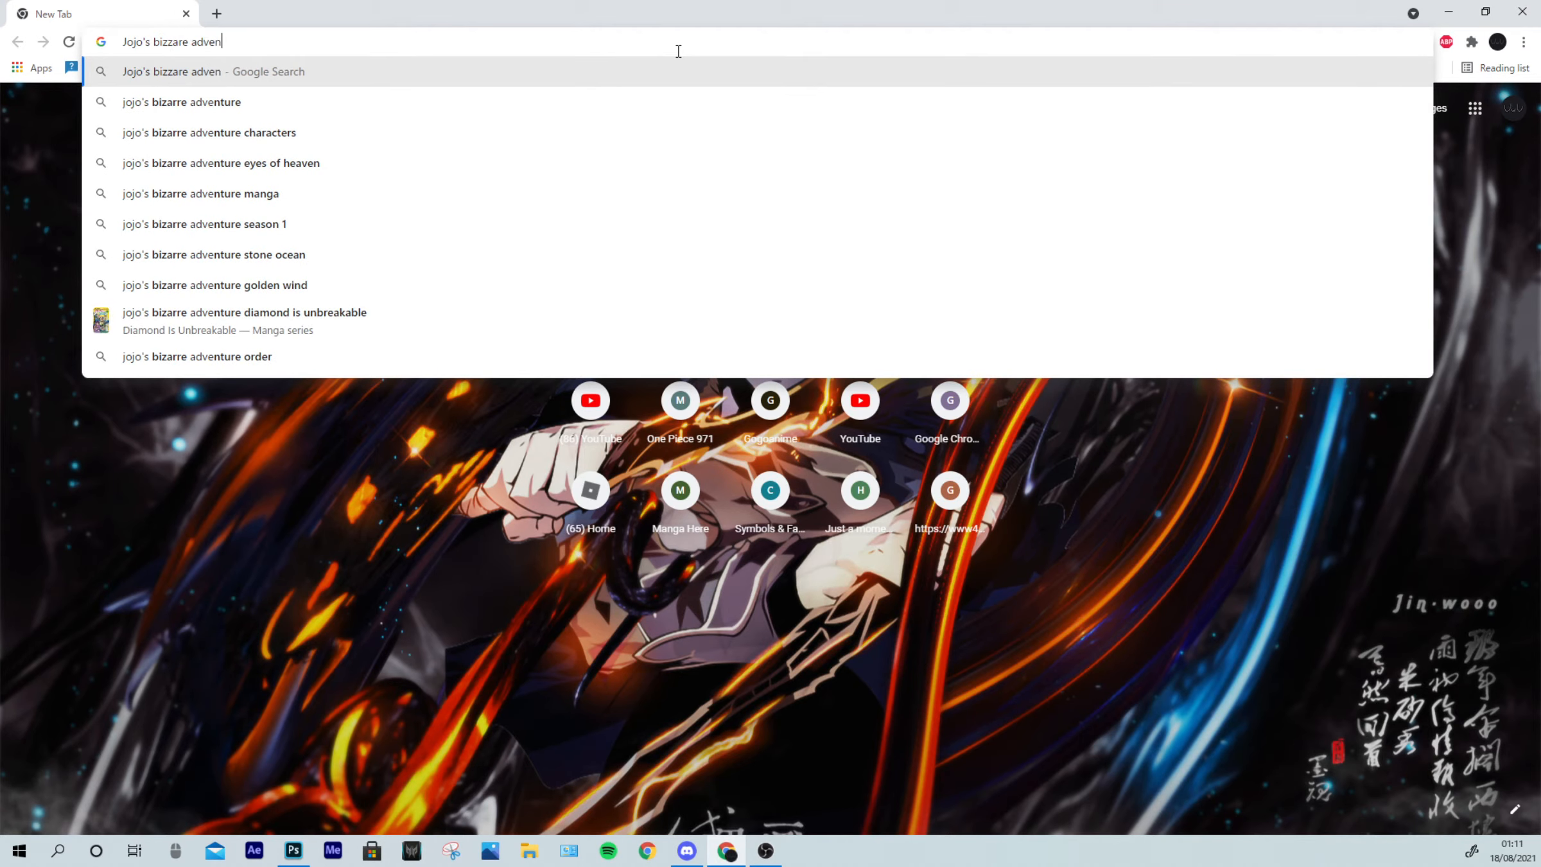
{"action": "type", "text": "ture title"}
{"action": "key", "text": "Return"}
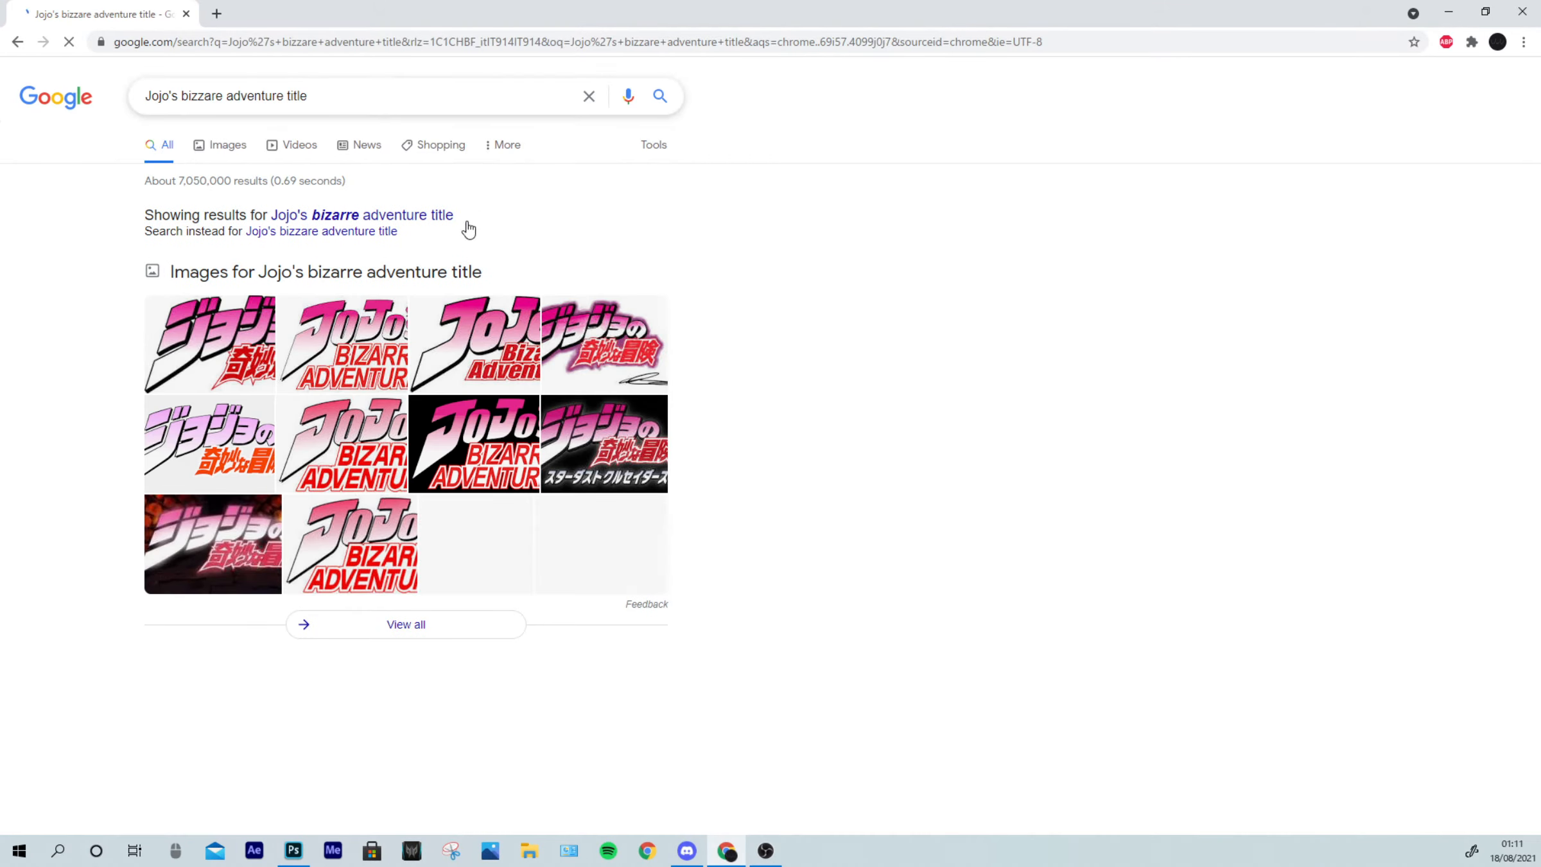
{"action": "left_click", "coordinate": [227, 147]}
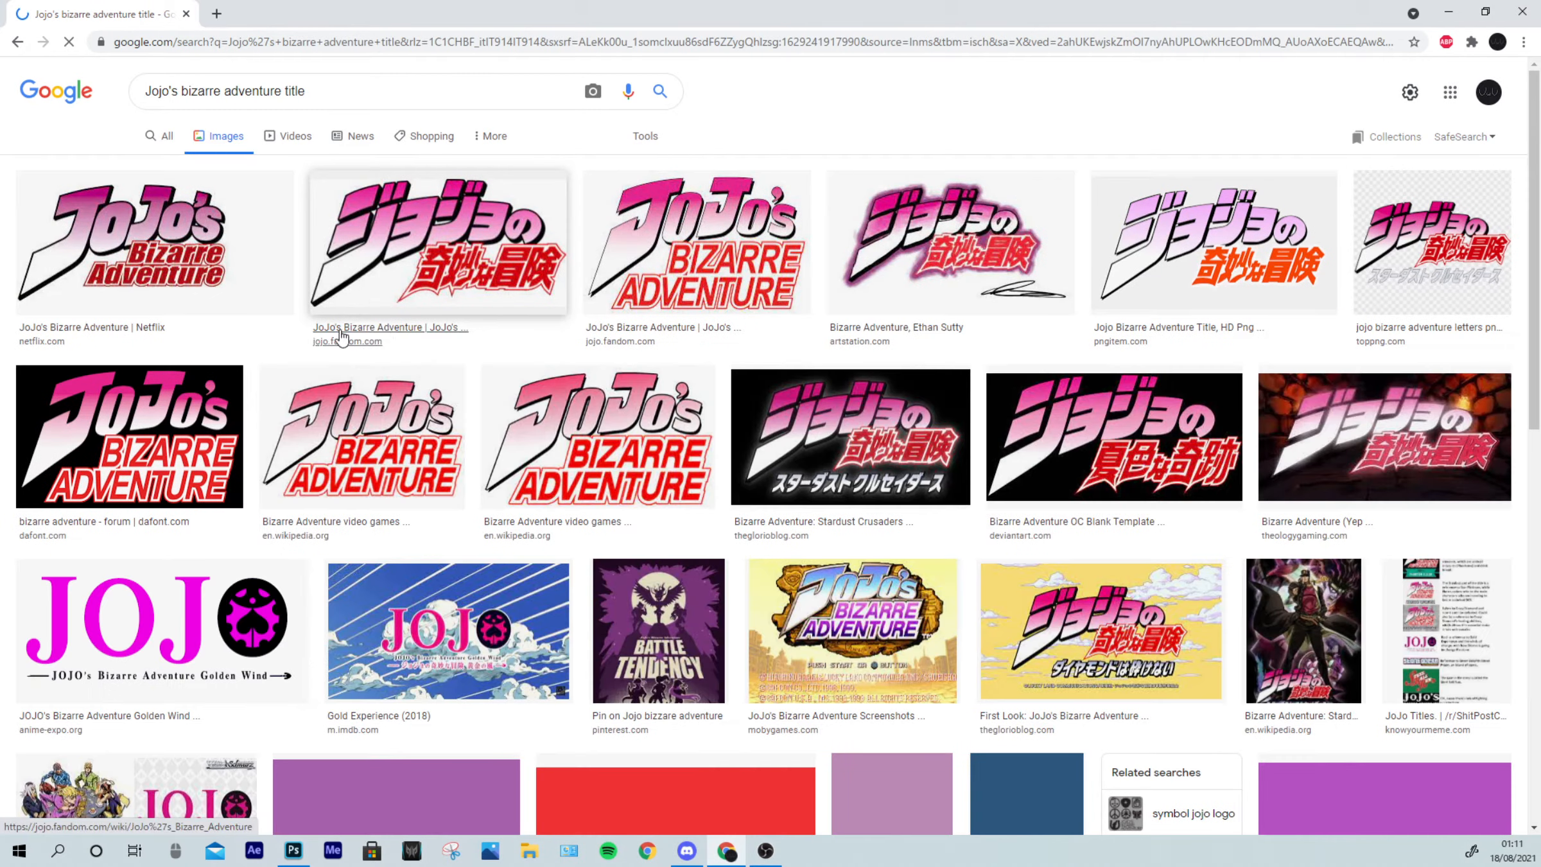
Step: Copy the JoJo's Bizarre Adventure logo from the Netflix result's page and paste it into the Photoshop document
{"action": "left_click", "coordinate": [235, 232]}
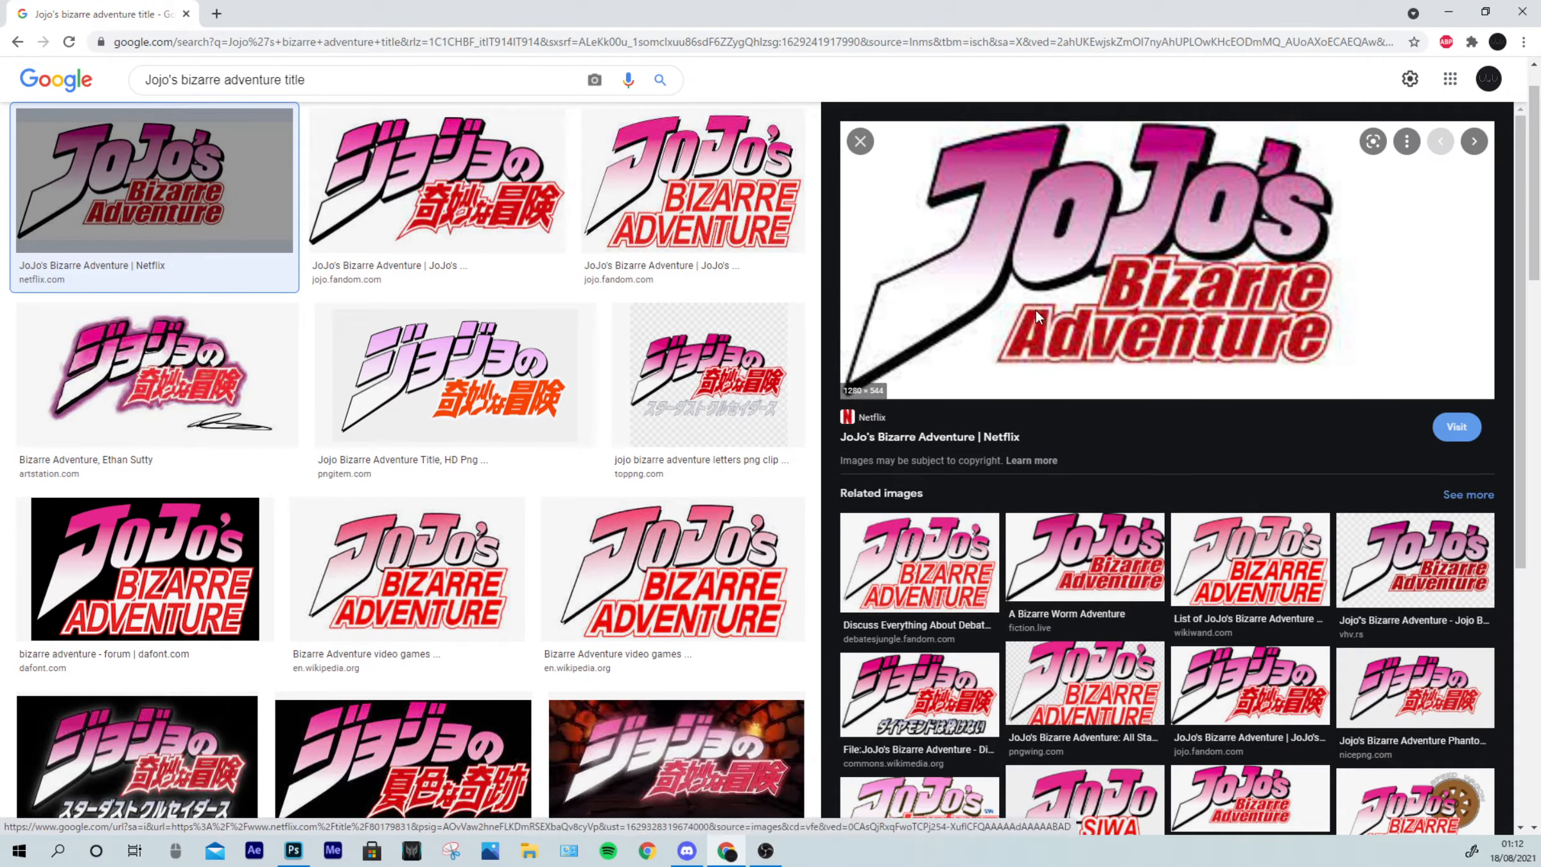
{"action": "left_click", "coordinate": [979, 311]}
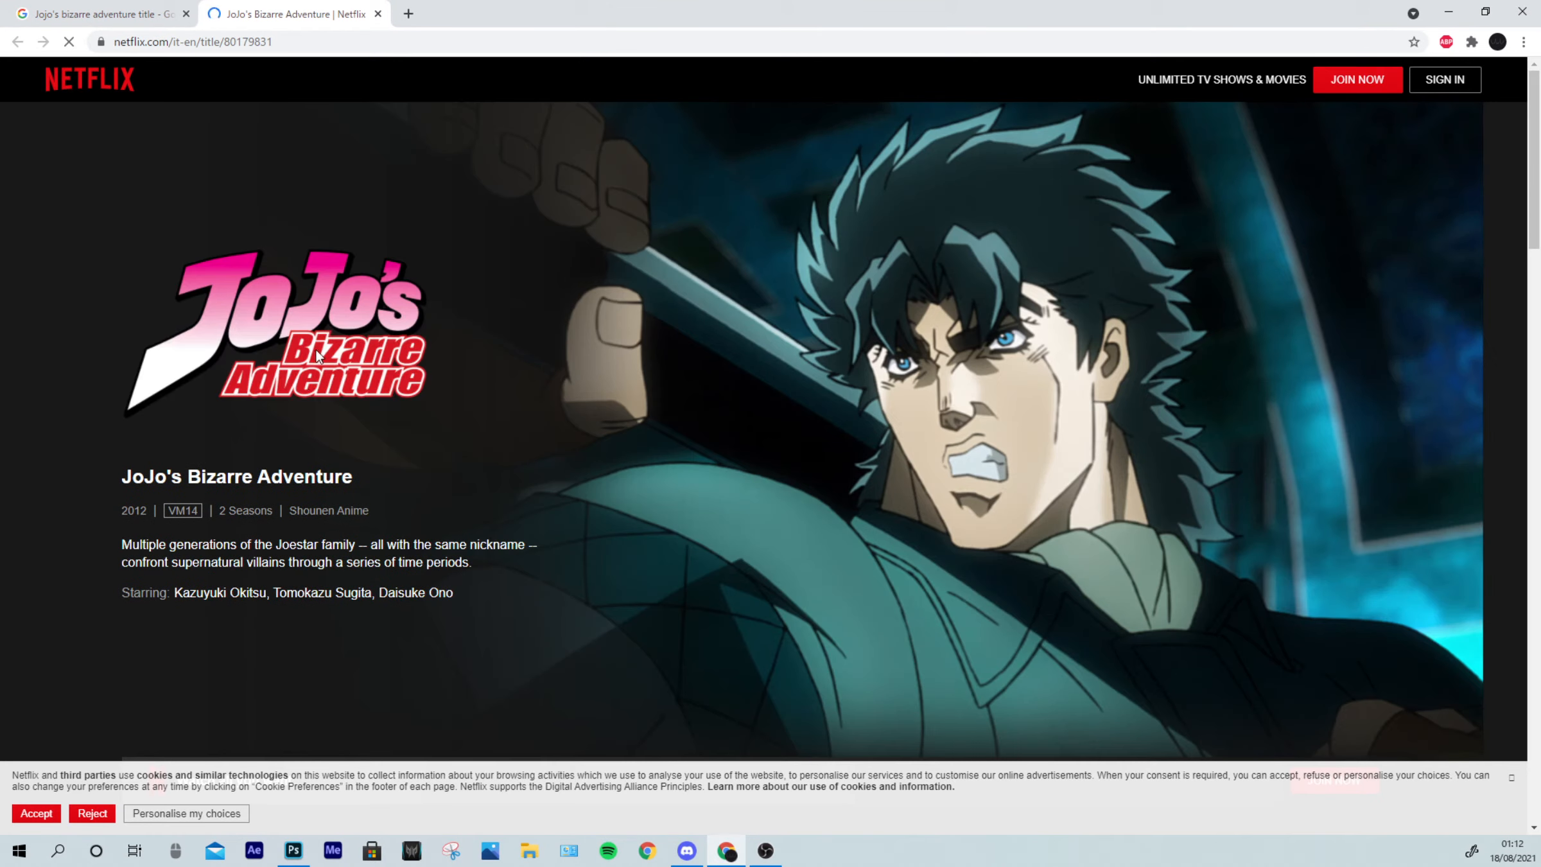
{"action": "right_click", "coordinate": [316, 349]}
{"action": "left_click", "coordinate": [379, 399]}
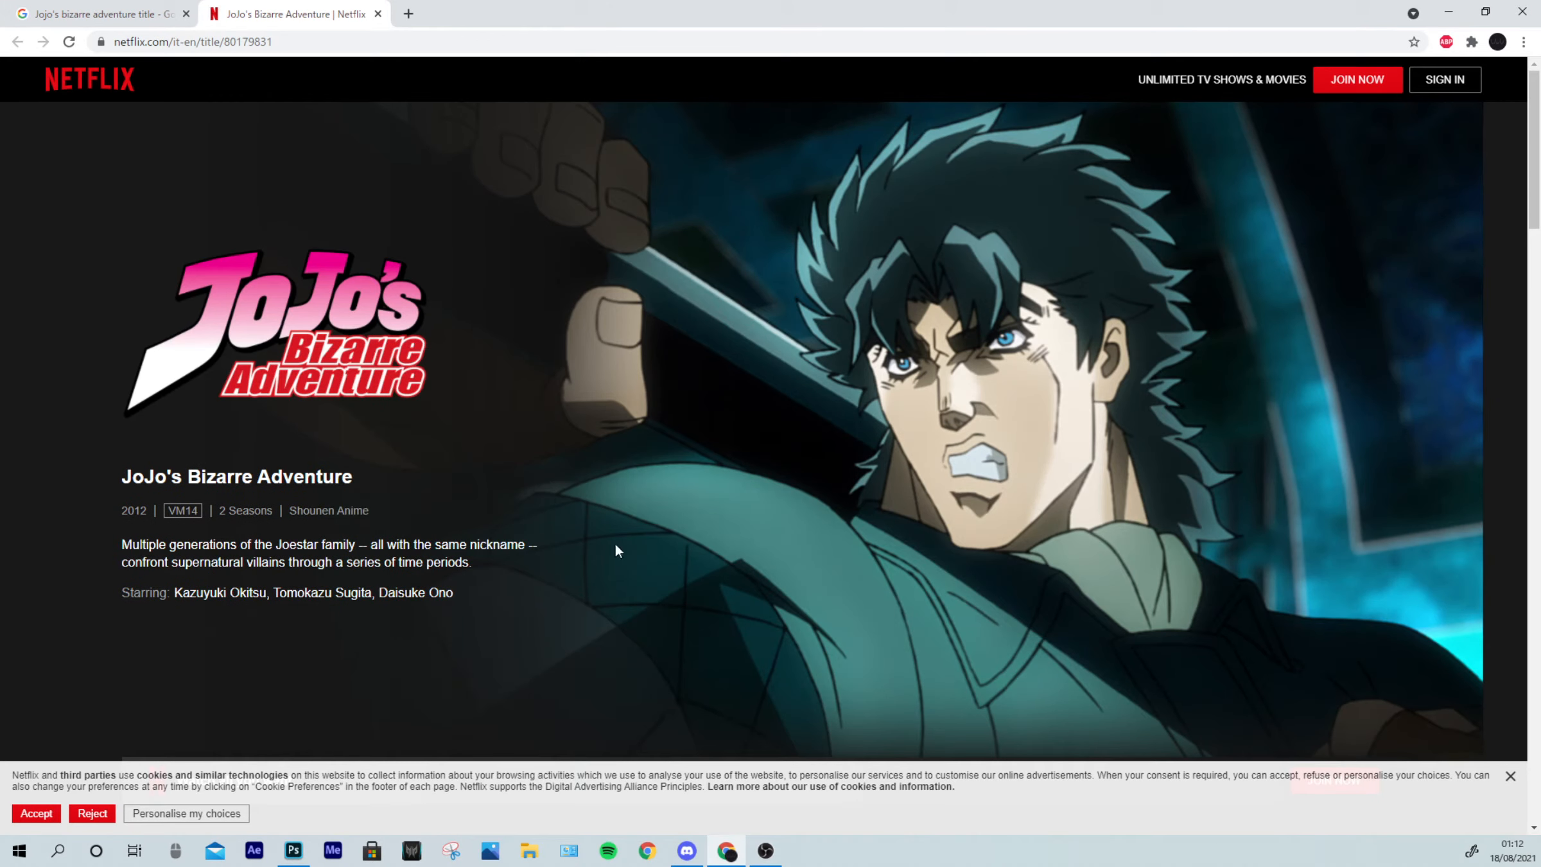
{"action": "left_click", "coordinate": [686, 851]}
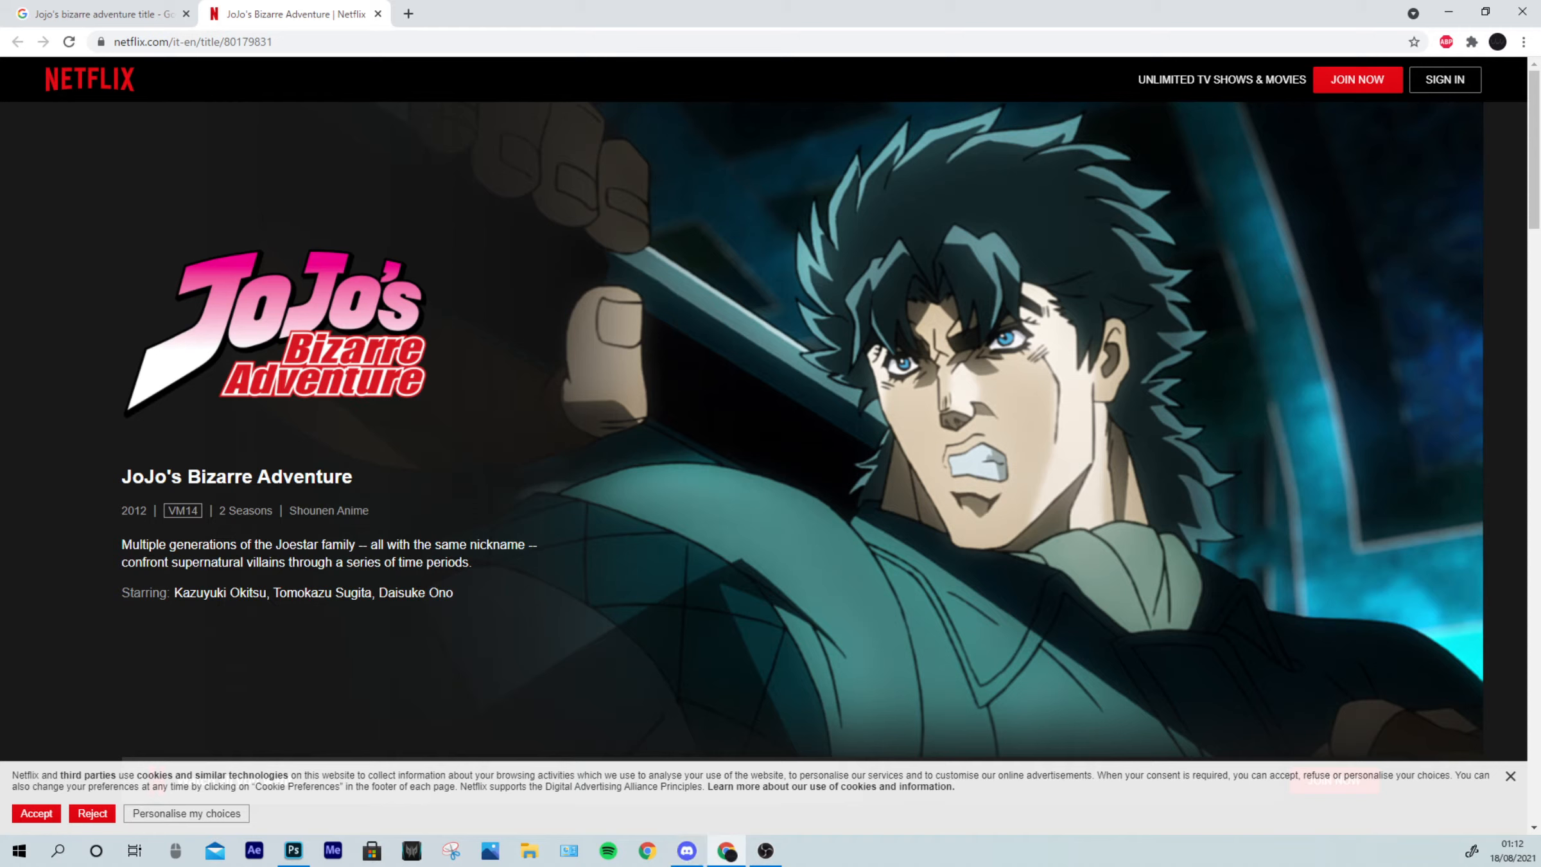
{"action": "left_click", "coordinate": [687, 852]}
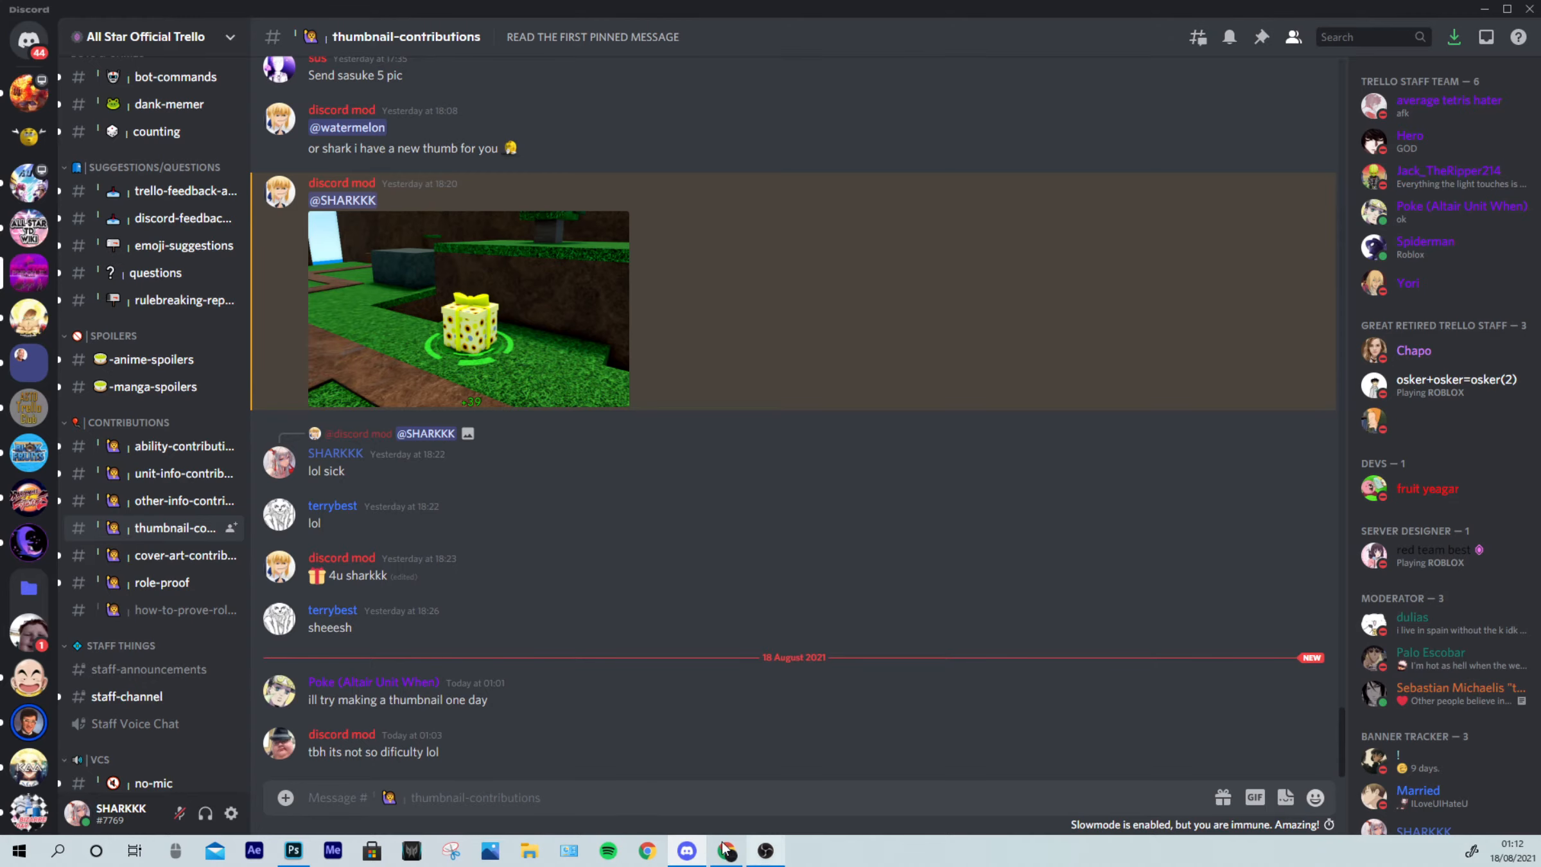
{"action": "left_click", "coordinate": [293, 851]}
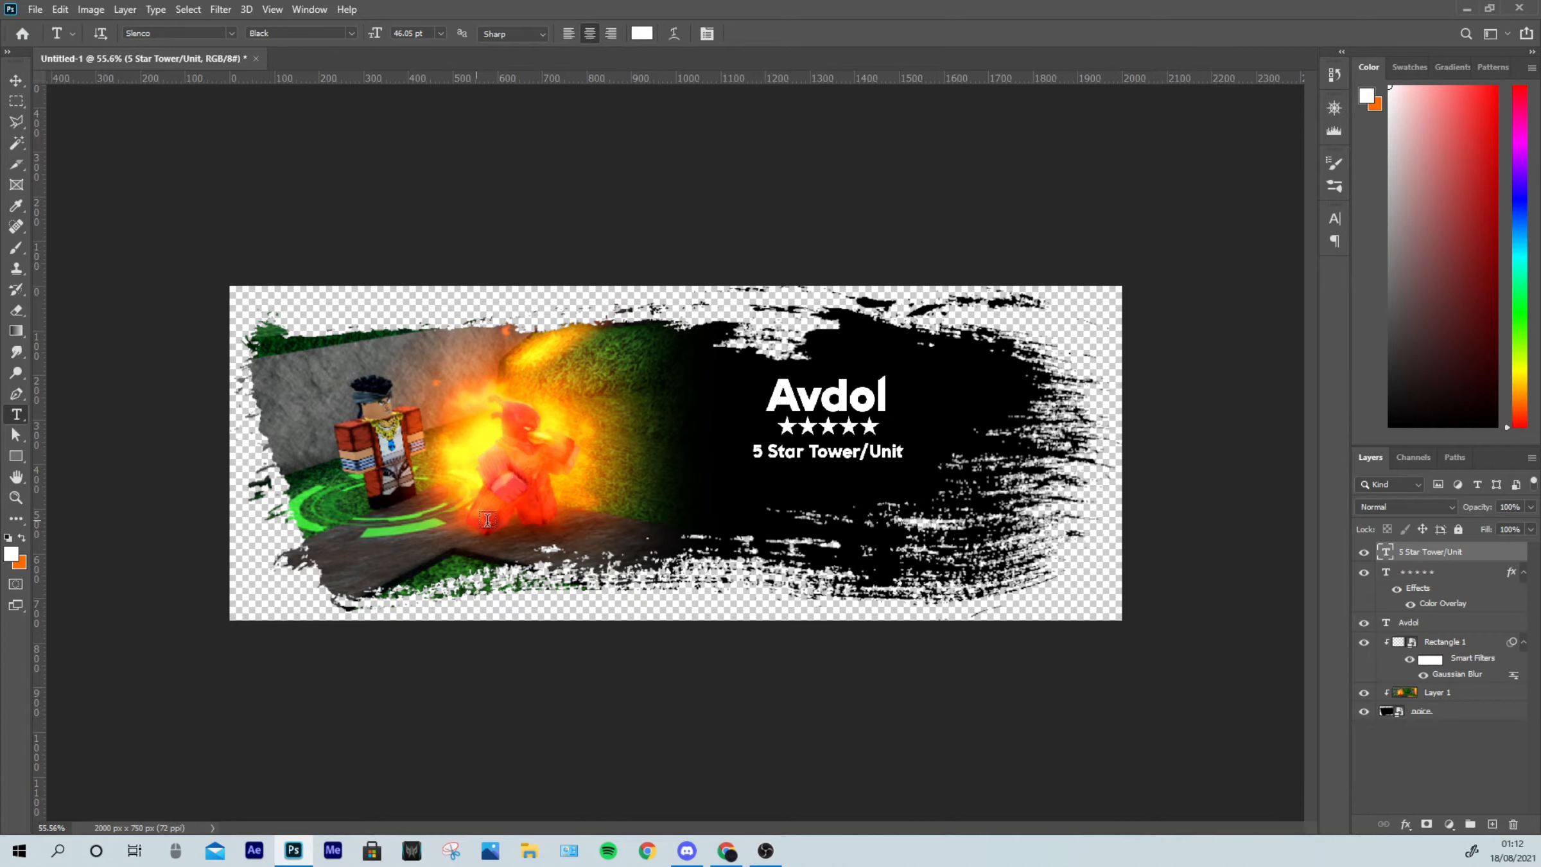
{"action": "key", "text": "ctrl+v"}
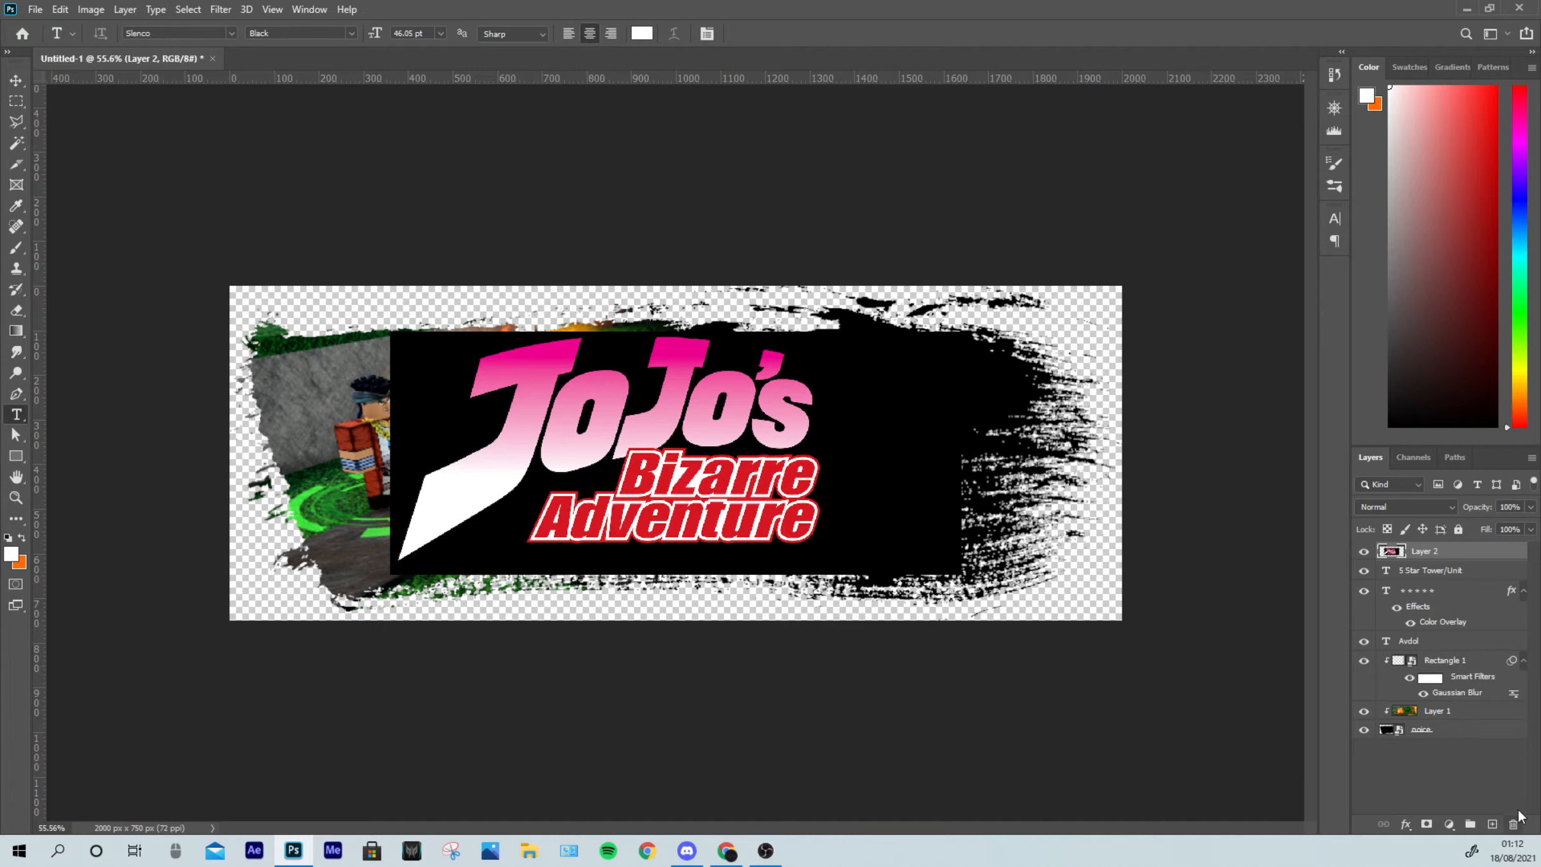
Step: Return to the Google Images results in Chrome and look through them for another JoJo's Bizarre Adventure logo
{"action": "scroll", "coordinate": [1358, 806], "scroll_direction": "down", "scroll_amount": 1}
{"action": "key", "text": "alt+Tab"}
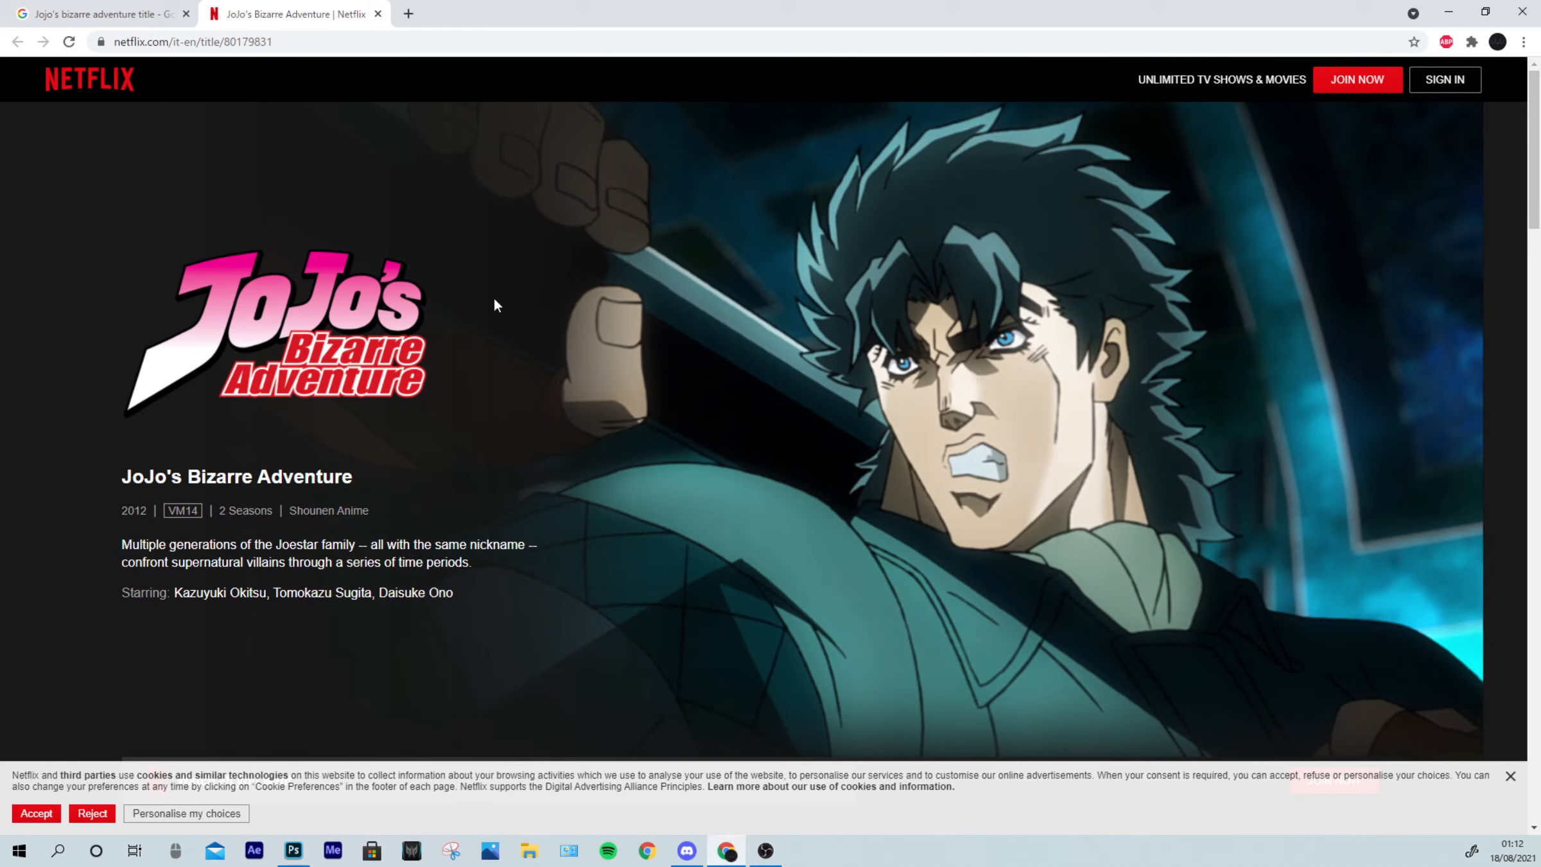
{"action": "left_click", "coordinate": [38, 14]}
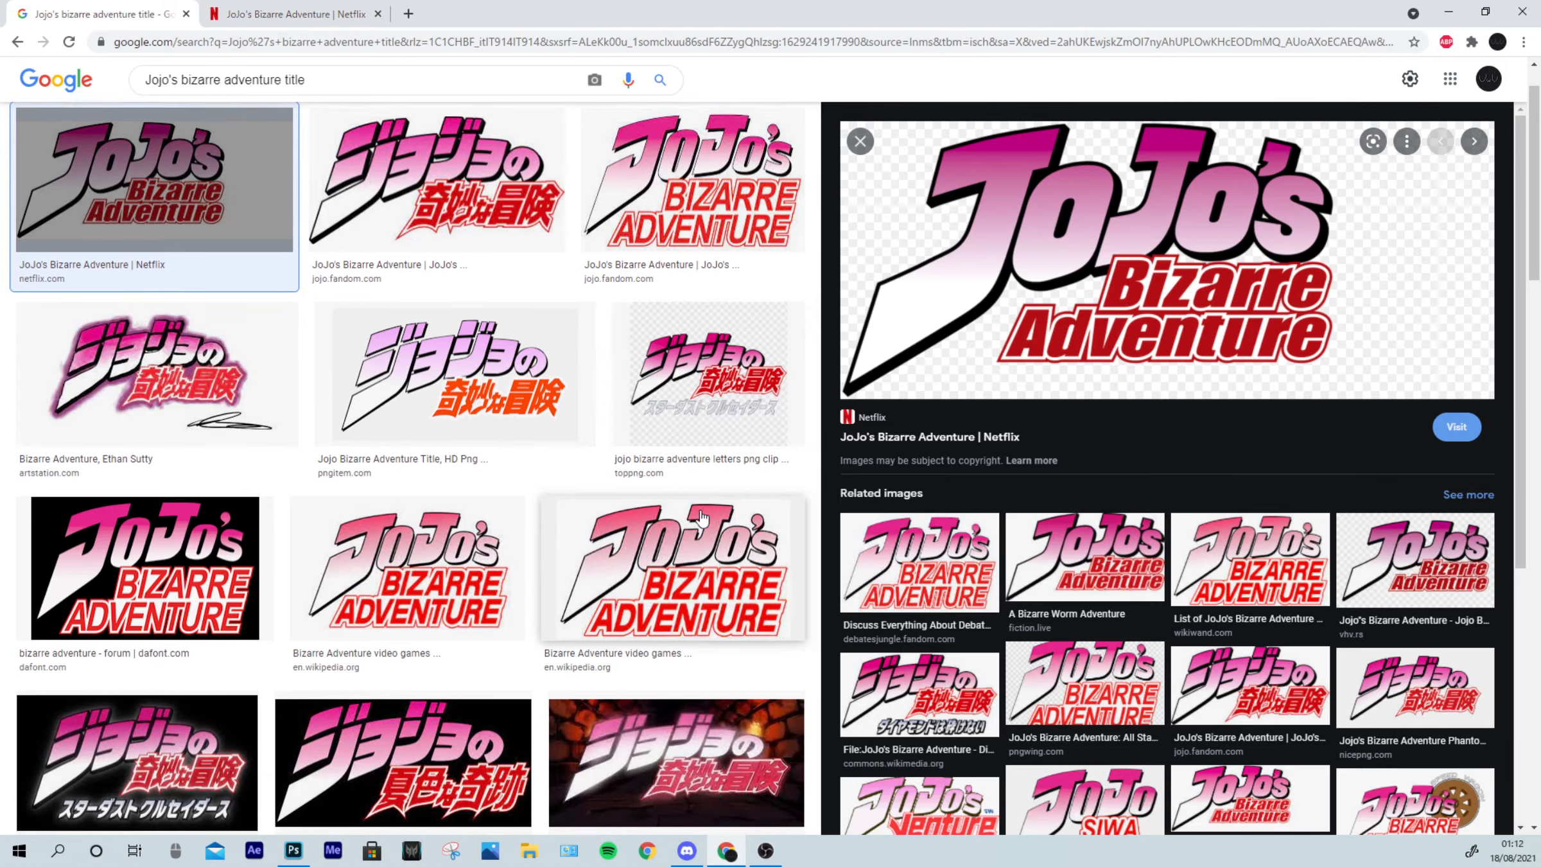
{"action": "scroll", "coordinate": [677, 334], "scroll_direction": "down", "scroll_amount": 1}
{"action": "scroll", "coordinate": [677, 334], "scroll_direction": "up", "scroll_amount": 2}
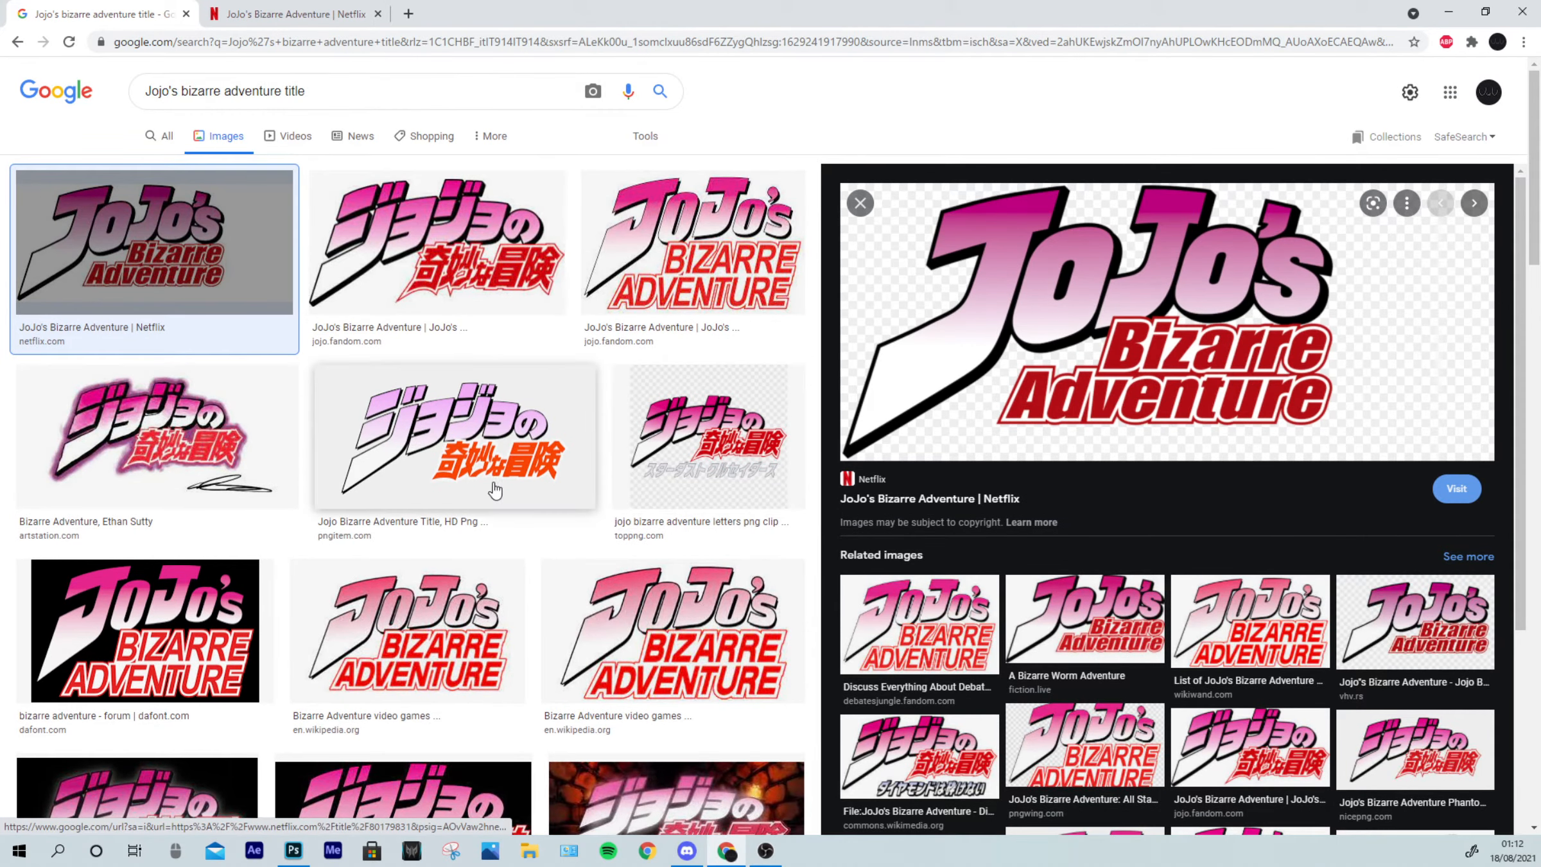
{"action": "scroll", "coordinate": [482, 554], "scroll_direction": "down", "scroll_amount": 1}
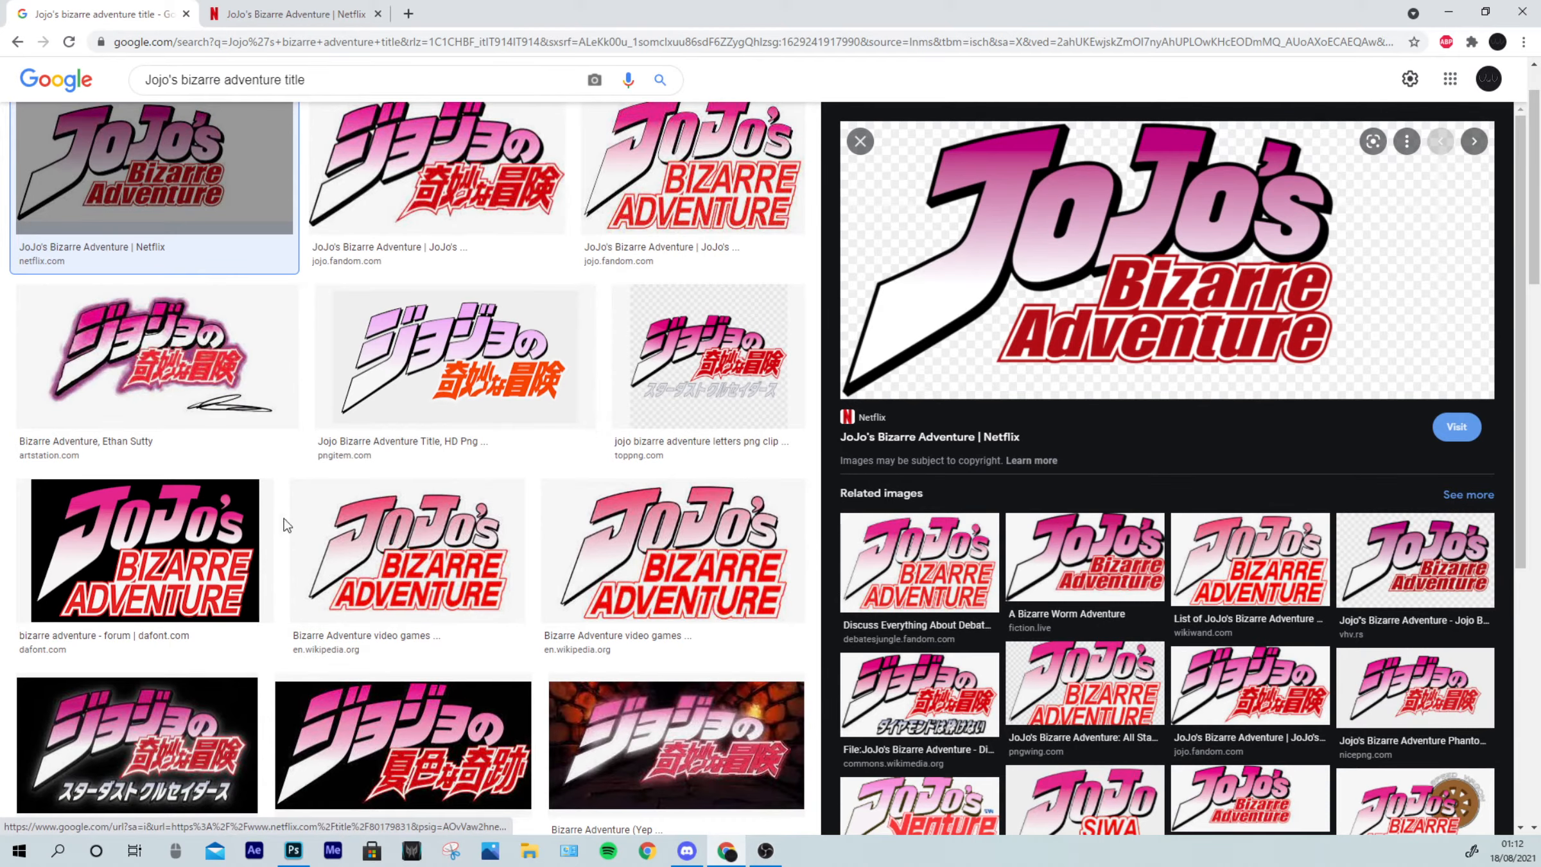
{"action": "scroll", "coordinate": [258, 594], "scroll_direction": "down", "scroll_amount": 1}
{"action": "scroll", "coordinate": [258, 594], "scroll_direction": "down", "scroll_amount": 1}
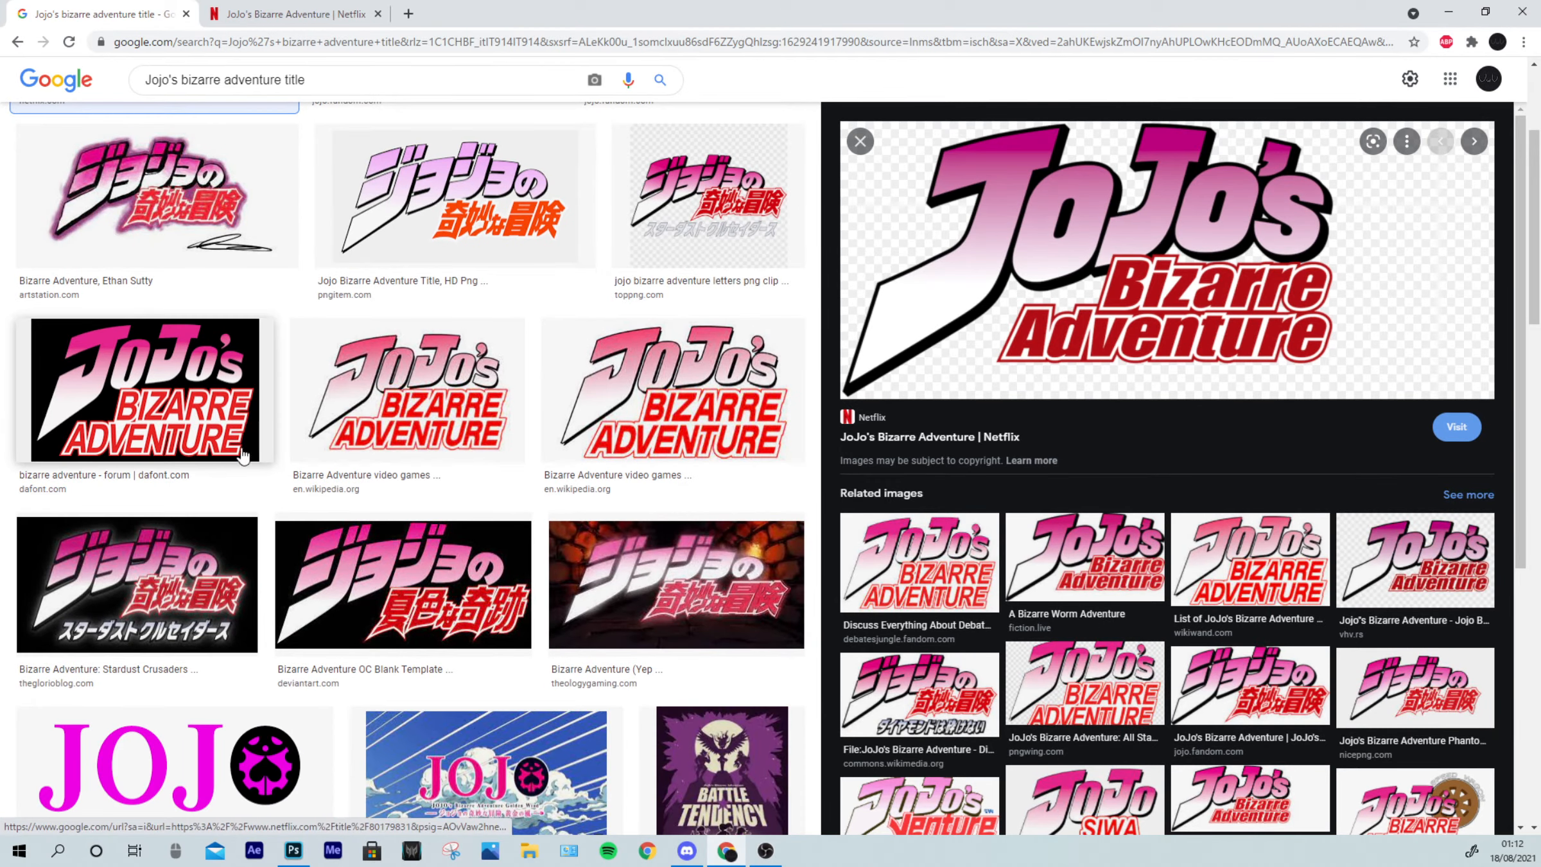
{"action": "scroll", "coordinate": [423, 479], "scroll_direction": "up", "scroll_amount": 3}
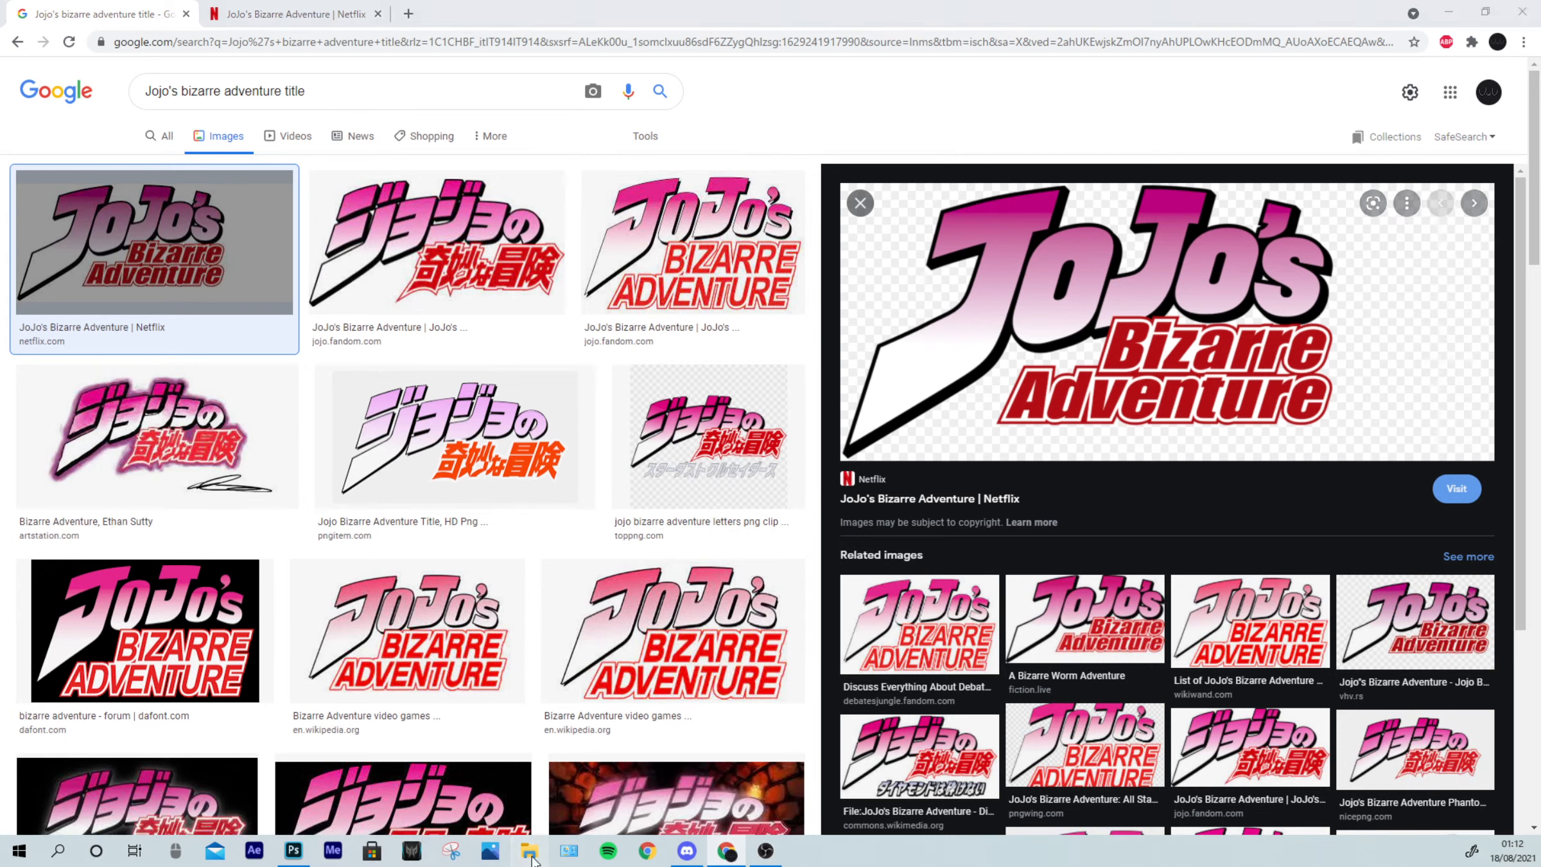
Step: Place the JOJO title image from File Explorer into the Photoshop document, scaled to 27.46%, in the screenshot's upper-left corner
{"action": "key", "text": "super+e"}
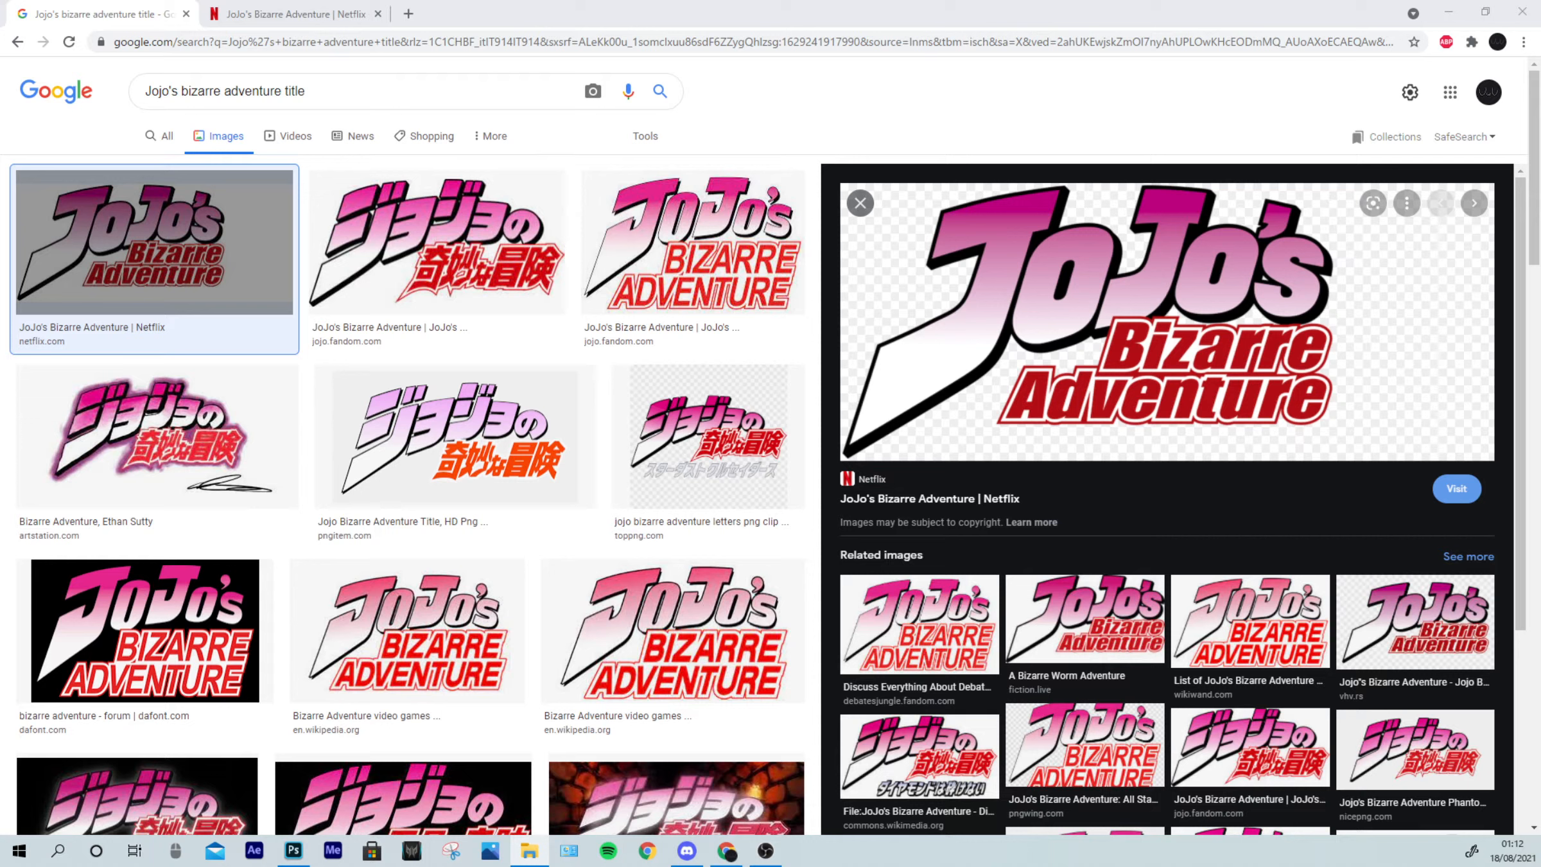
{"action": "left_click_drag", "start_coordinate": [488, 578], "coordinate": [541, 422]}
{"action": "left_click_drag", "start_coordinate": [845, 351], "coordinate": [371, 345]}
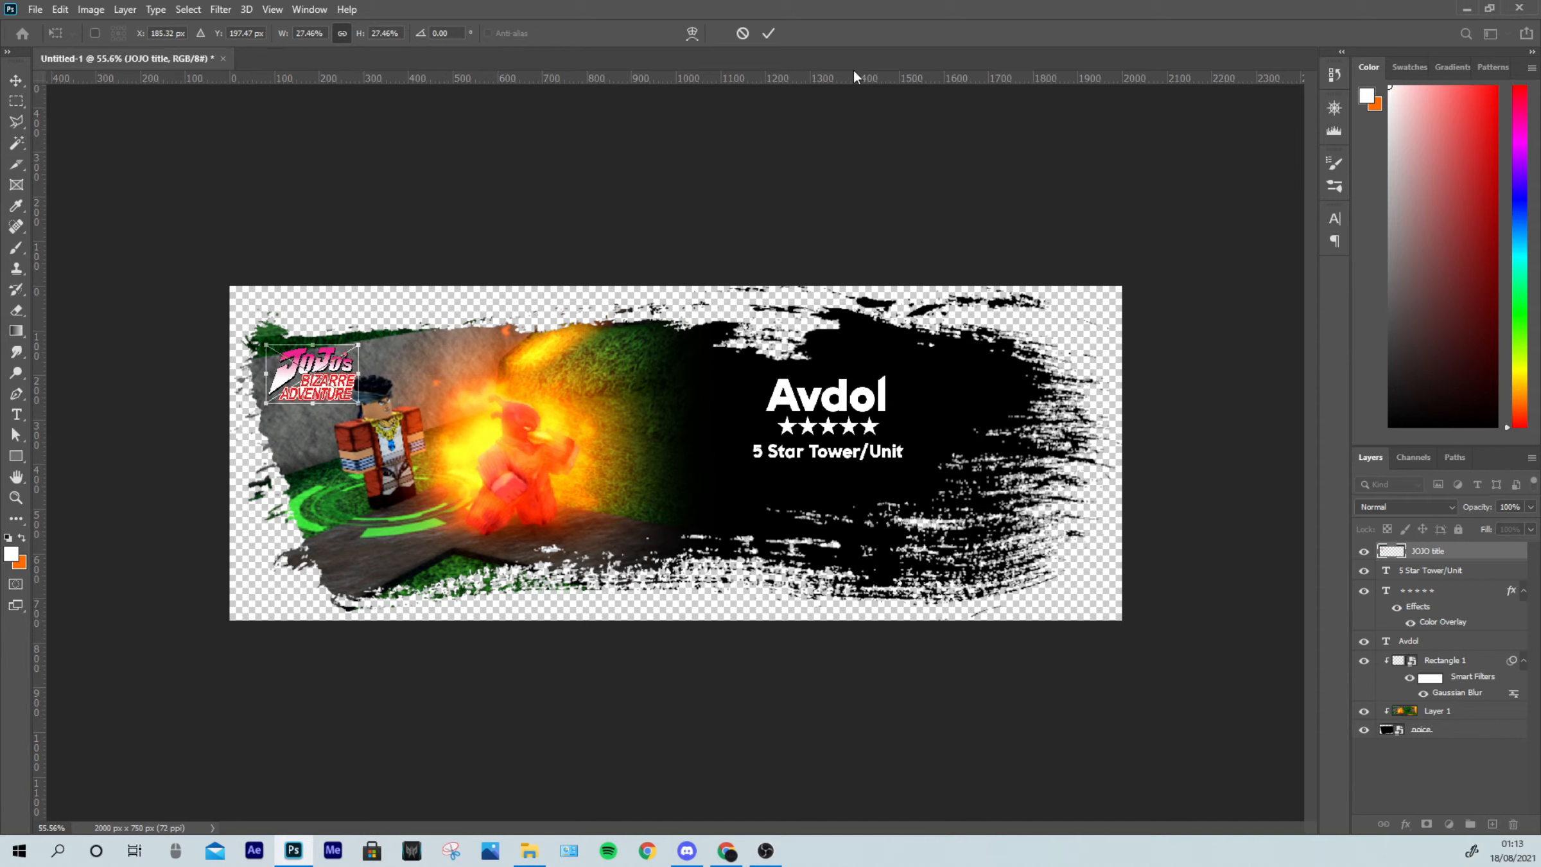
{"action": "left_click", "coordinate": [768, 33]}
{"action": "key", "text": "t"}
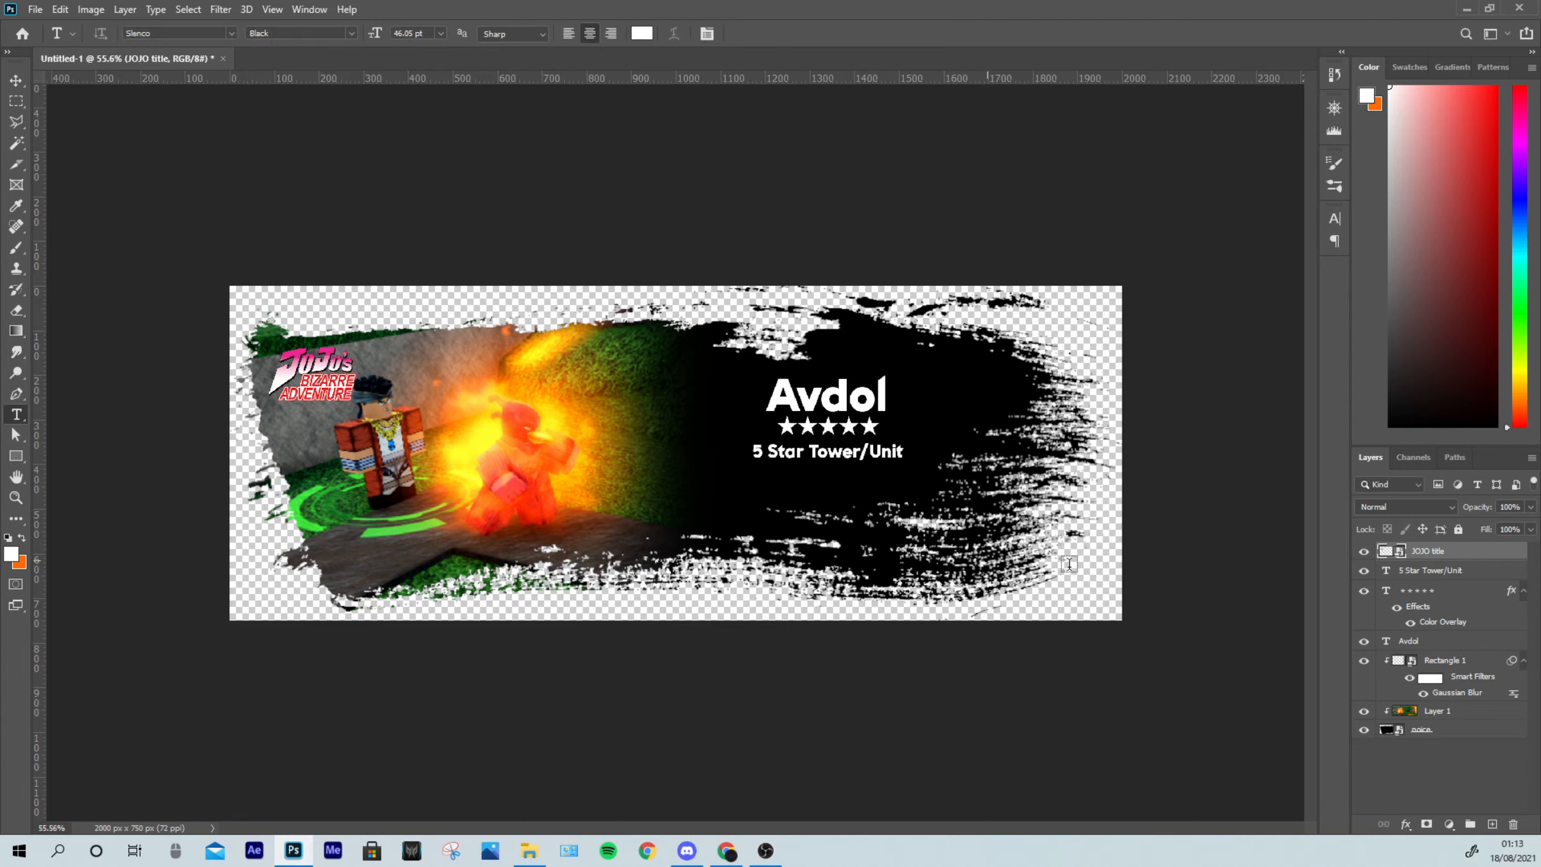
Step: Shift the game screenshot on Layer 1 slightly to the right within the brush stroke
{"action": "key", "text": "v"}
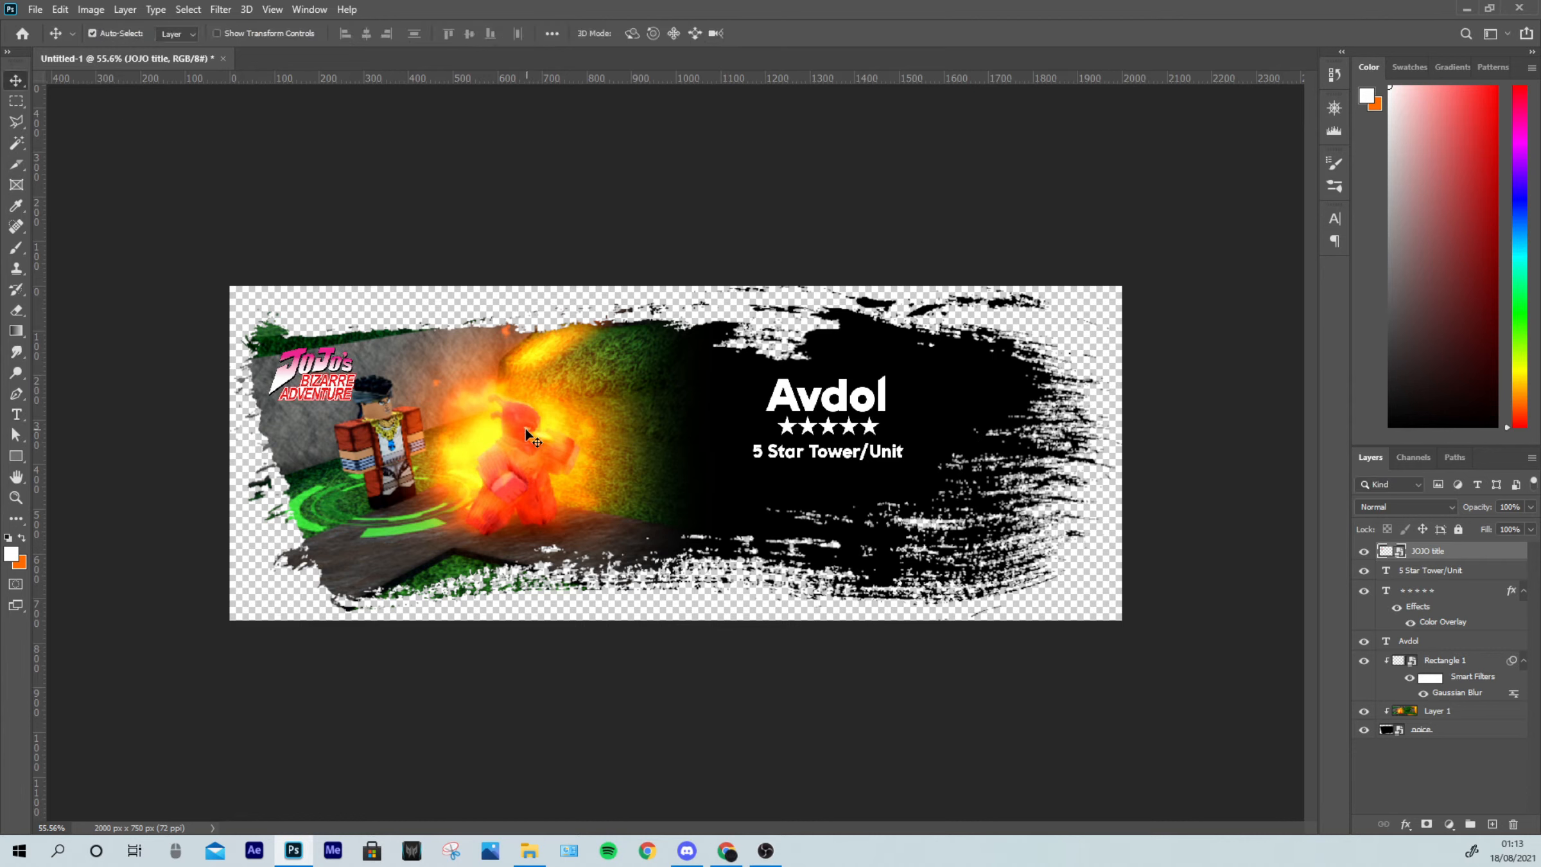
{"action": "left_click", "coordinate": [528, 435]}
{"action": "left_click_drag", "start_coordinate": [530, 437], "coordinate": [539, 438]}
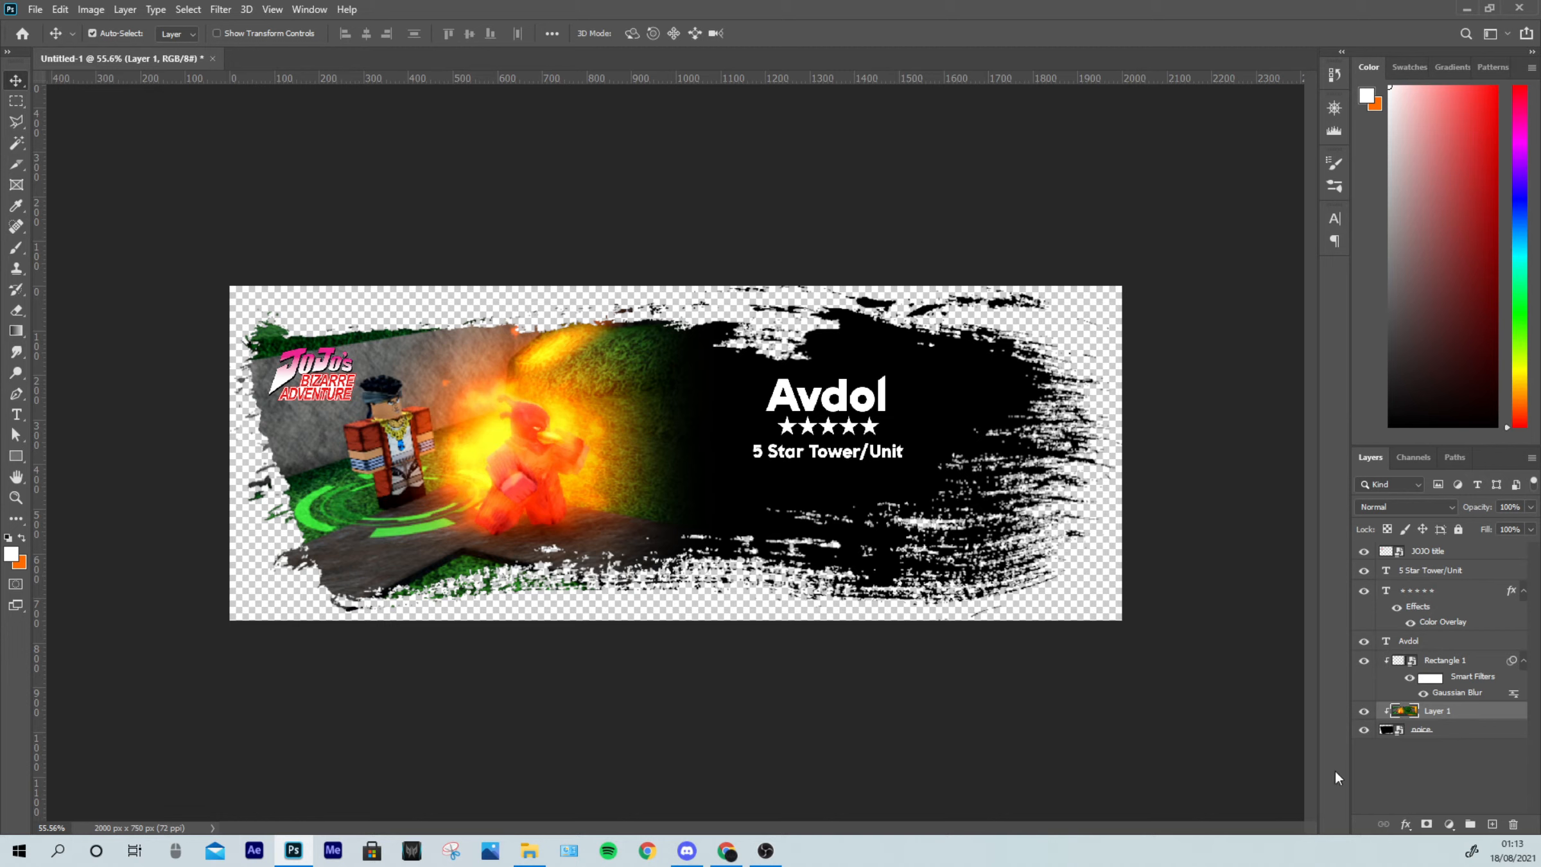
Step: Set the Gradient tool to the Black, White preset from the Basics group
{"action": "left_click", "coordinate": [1450, 660]}
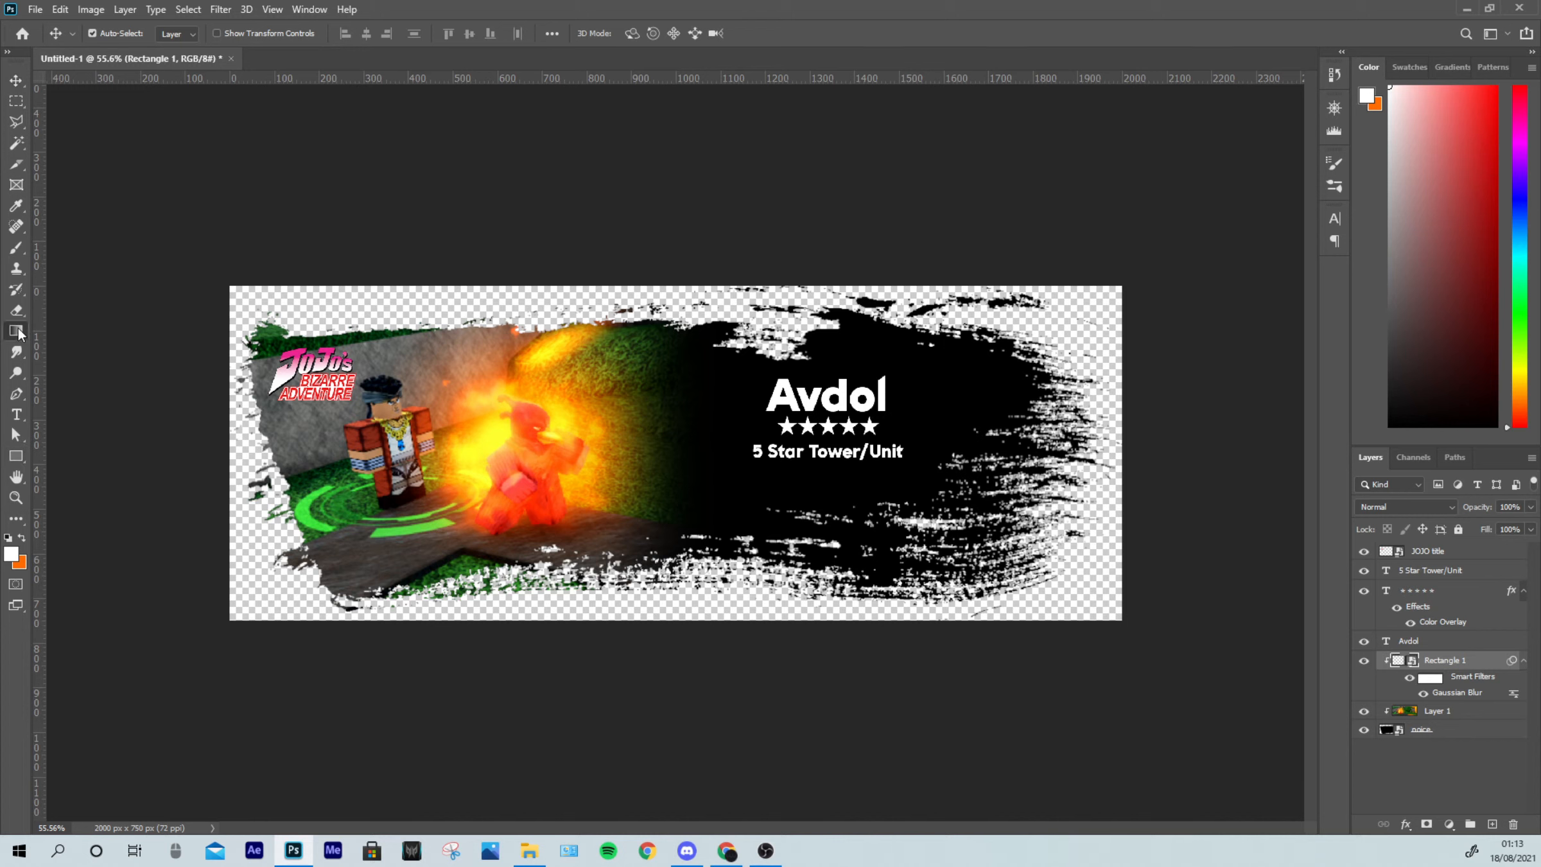
{"action": "left_click_drag", "start_coordinate": [22, 330], "coordinate": [57, 335]}
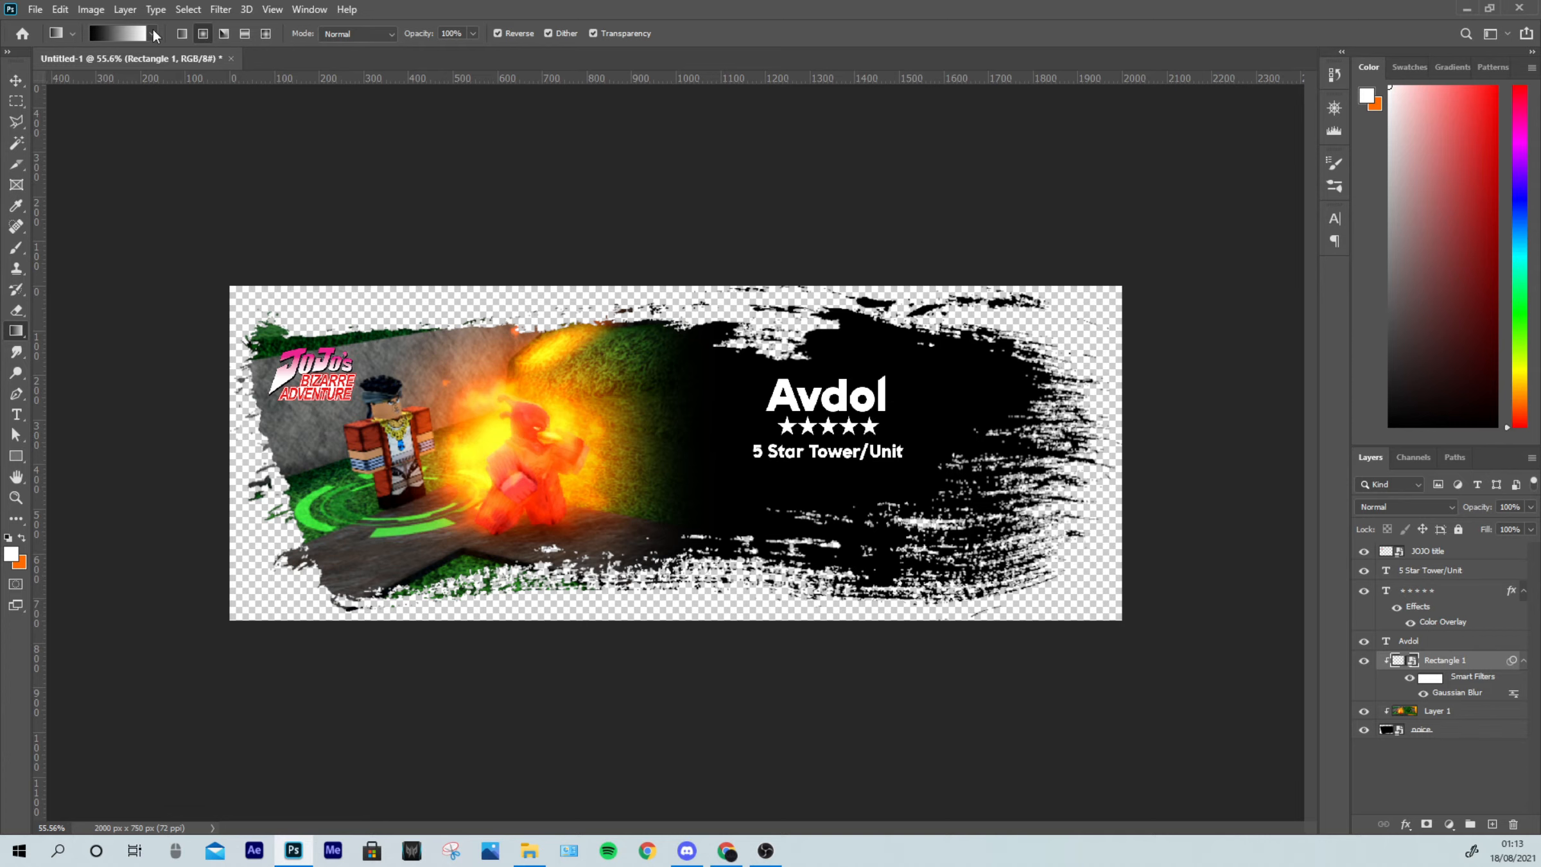
{"action": "left_click", "coordinate": [121, 30]}
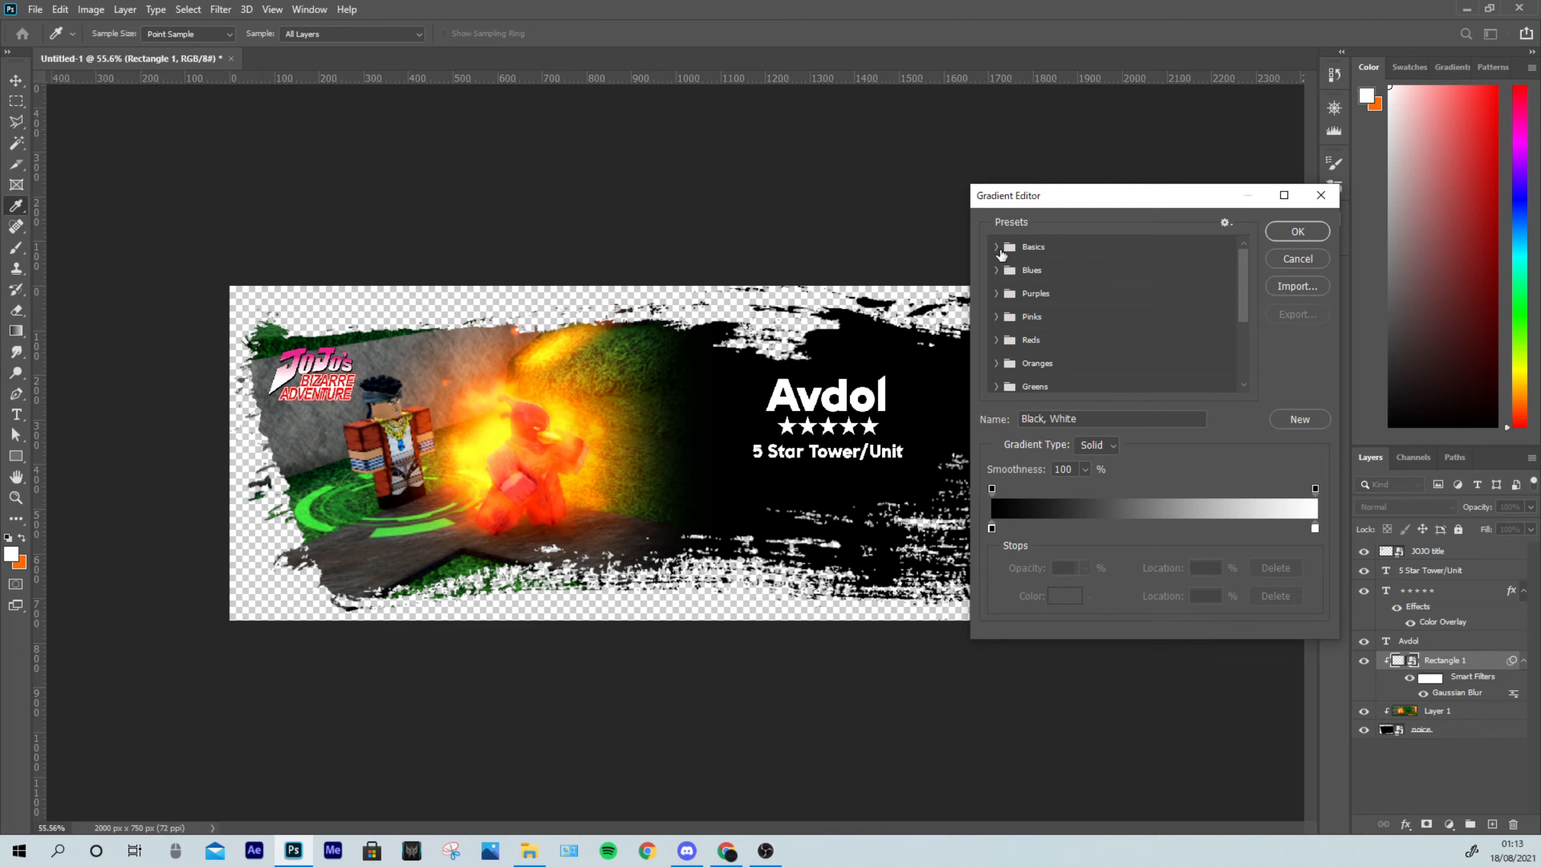
{"action": "left_click", "coordinate": [997, 247]}
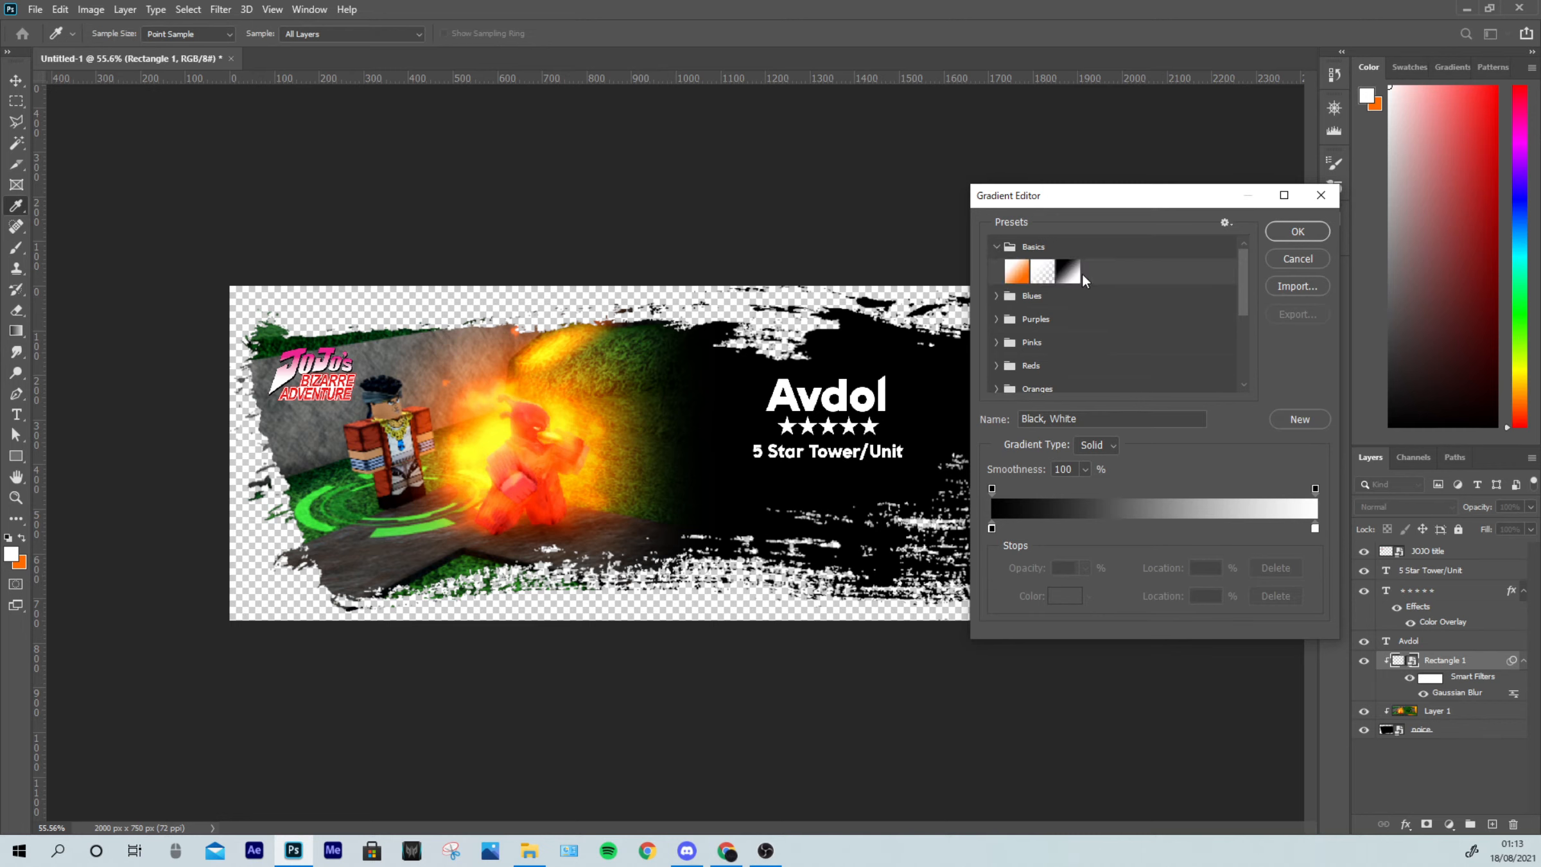
{"action": "left_click", "coordinate": [1046, 272]}
{"action": "left_click", "coordinate": [1076, 276]}
{"action": "left_click_drag", "start_coordinate": [1115, 196], "coordinate": [1025, 208]}
{"action": "left_click", "coordinate": [1207, 246]}
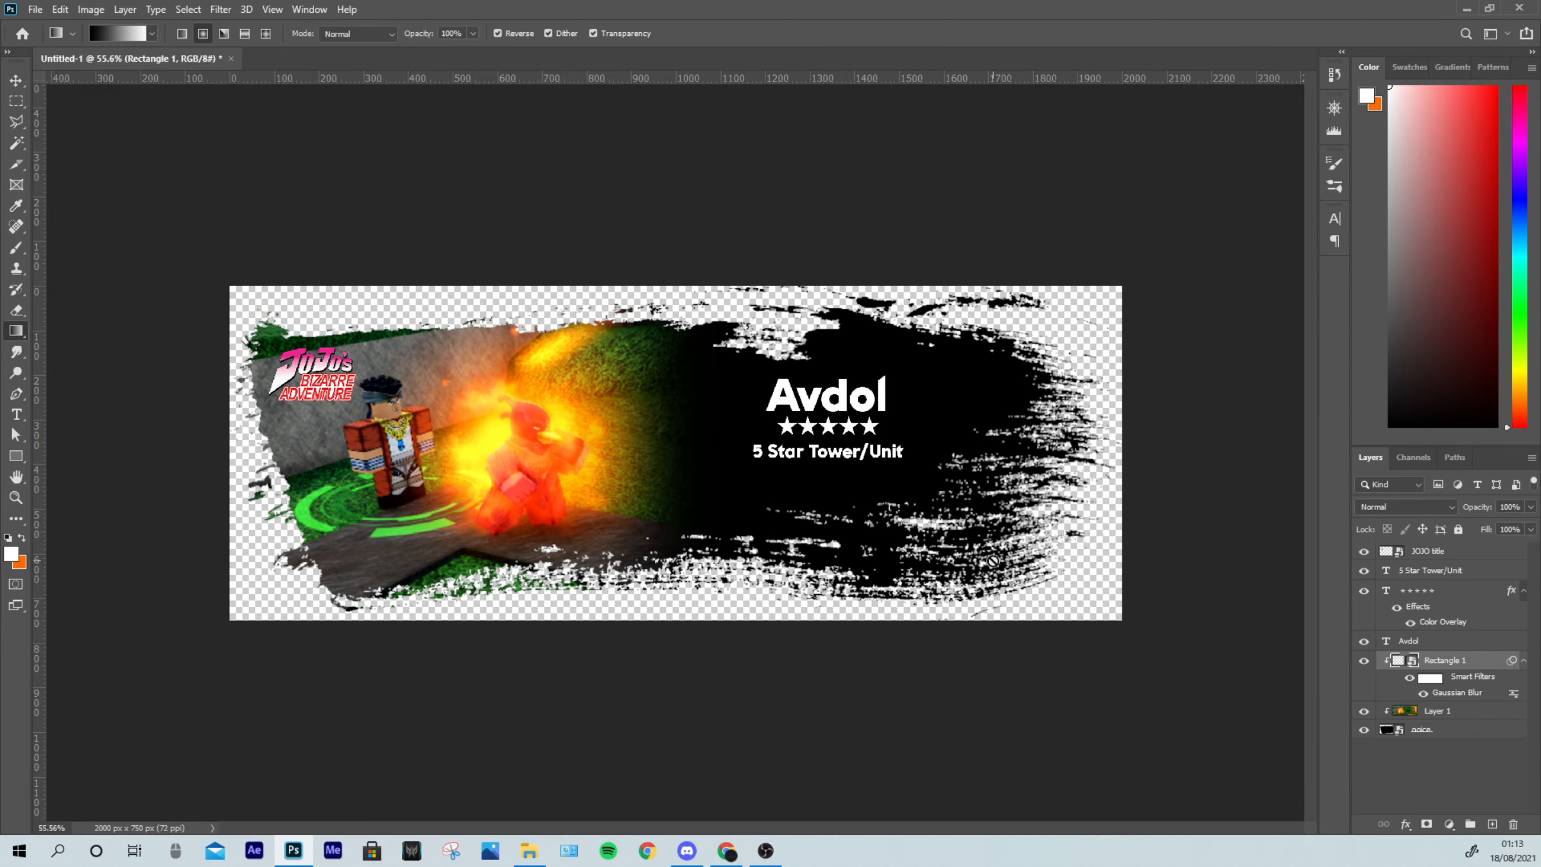
Step: Add a new empty layer above the JOJO title layer
{"action": "left_click", "coordinate": [1441, 553]}
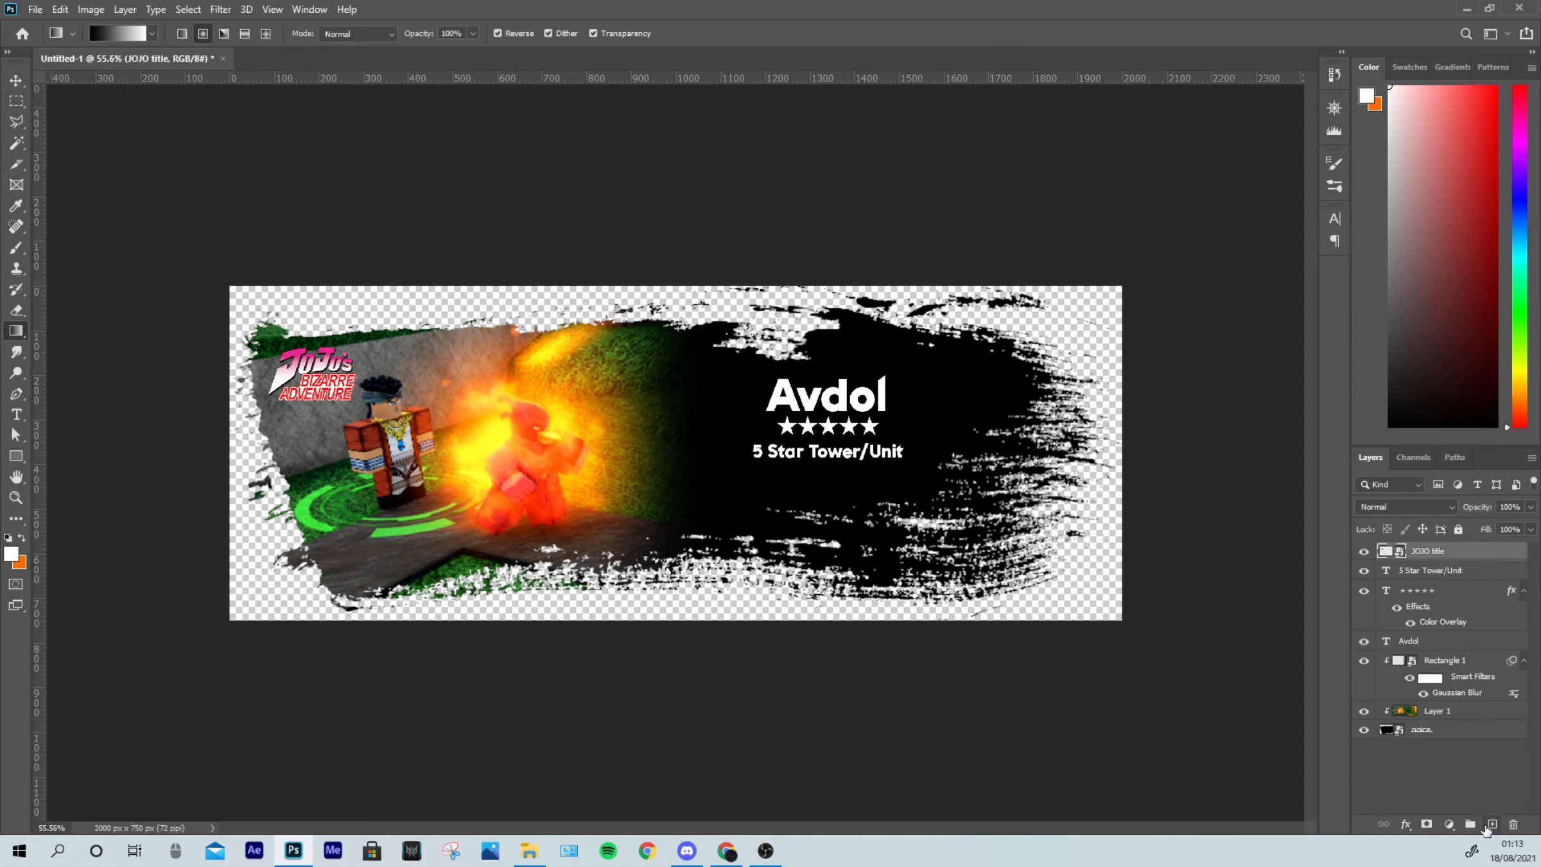
{"action": "left_click", "coordinate": [1490, 825]}
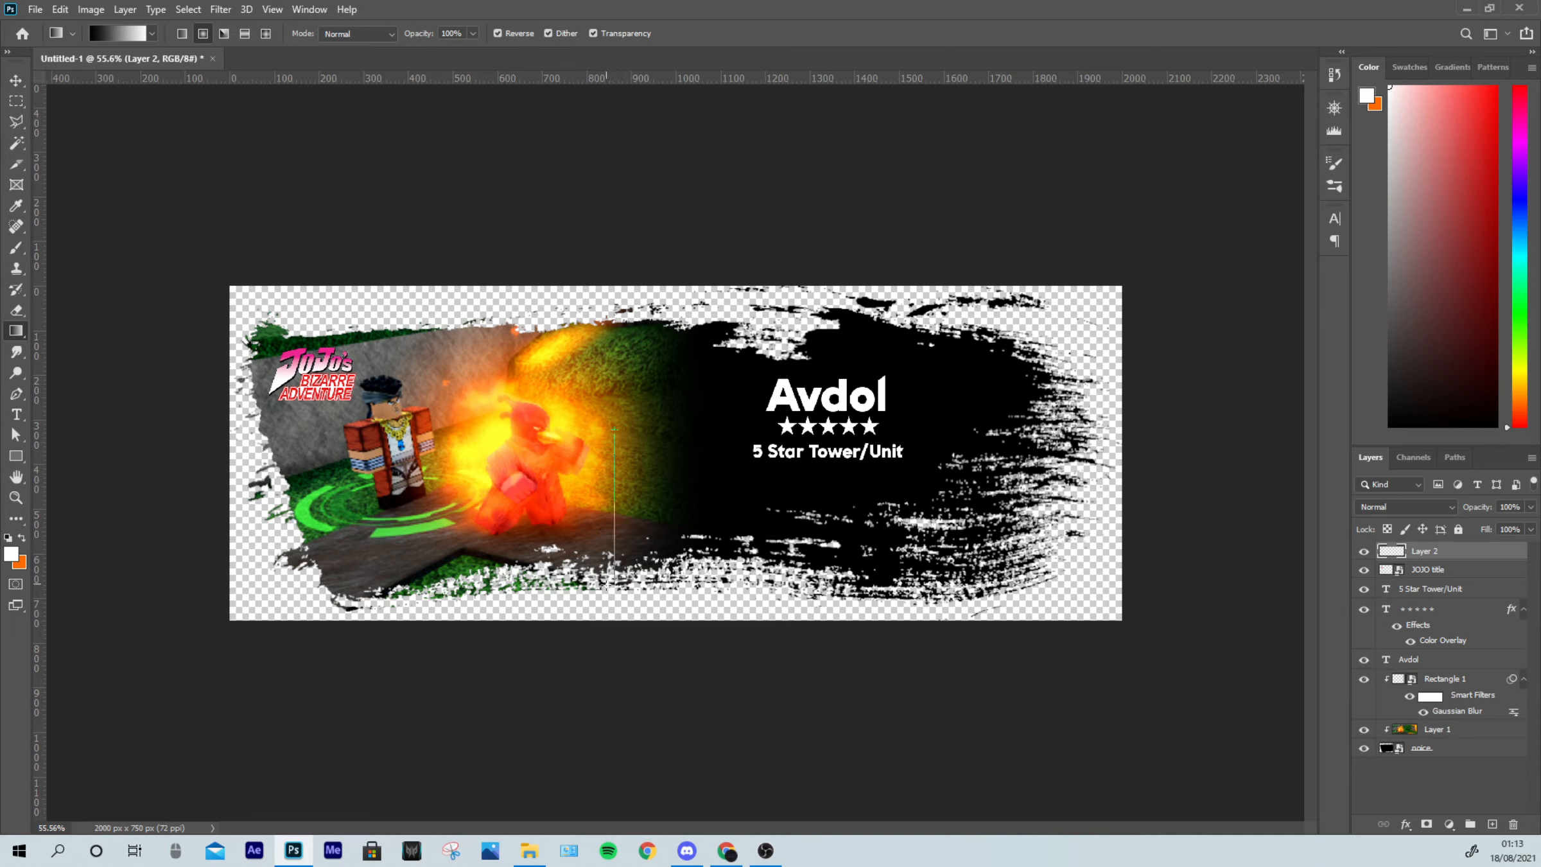
Step: Draw a white-to-black radial gradient on Layer 2, centred just beside the fiery figure, and set its blend mode to Multiply
{"action": "left_click_drag", "start_coordinate": [607, 584], "coordinate": [605, 593]}
{"action": "right_click", "coordinate": [604, 596], "text": "shift"}
{"action": "left_click", "coordinate": [553, 571]}
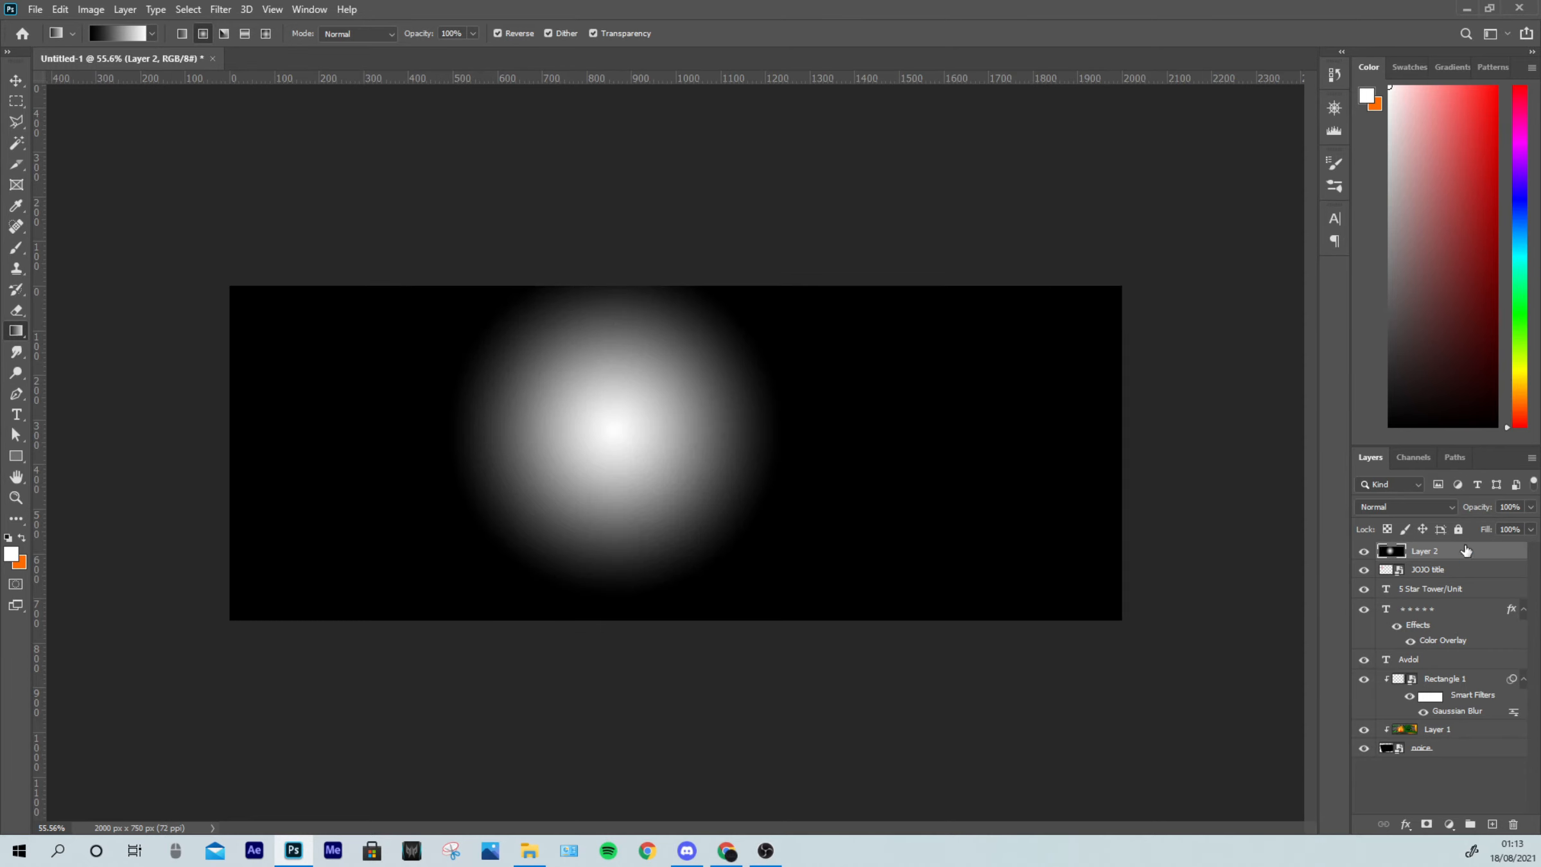
{"action": "left_click", "coordinate": [1402, 509]}
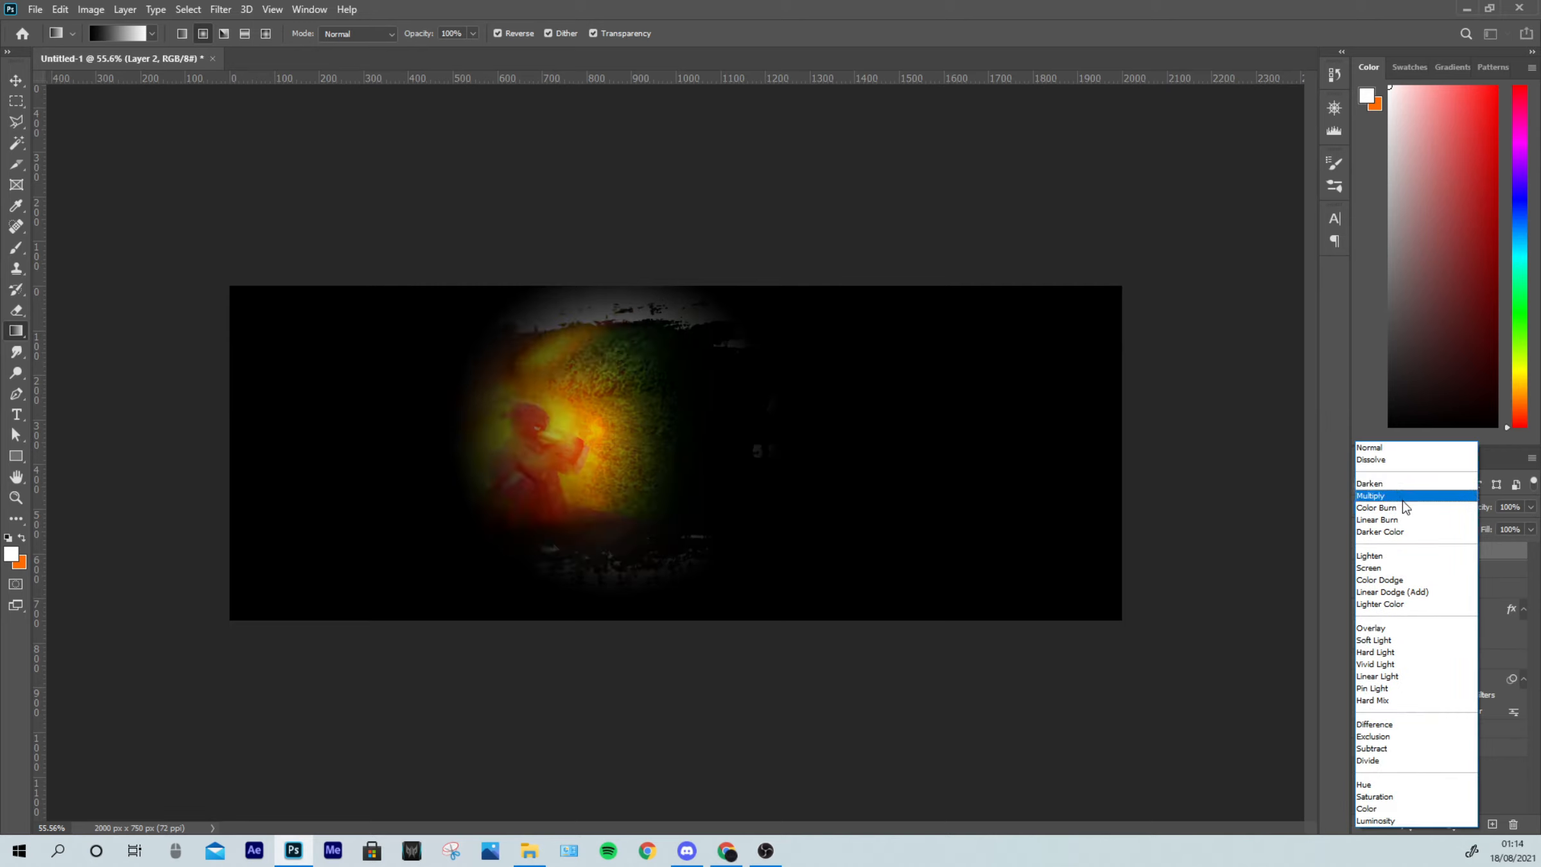
{"action": "left_click", "coordinate": [1403, 495]}
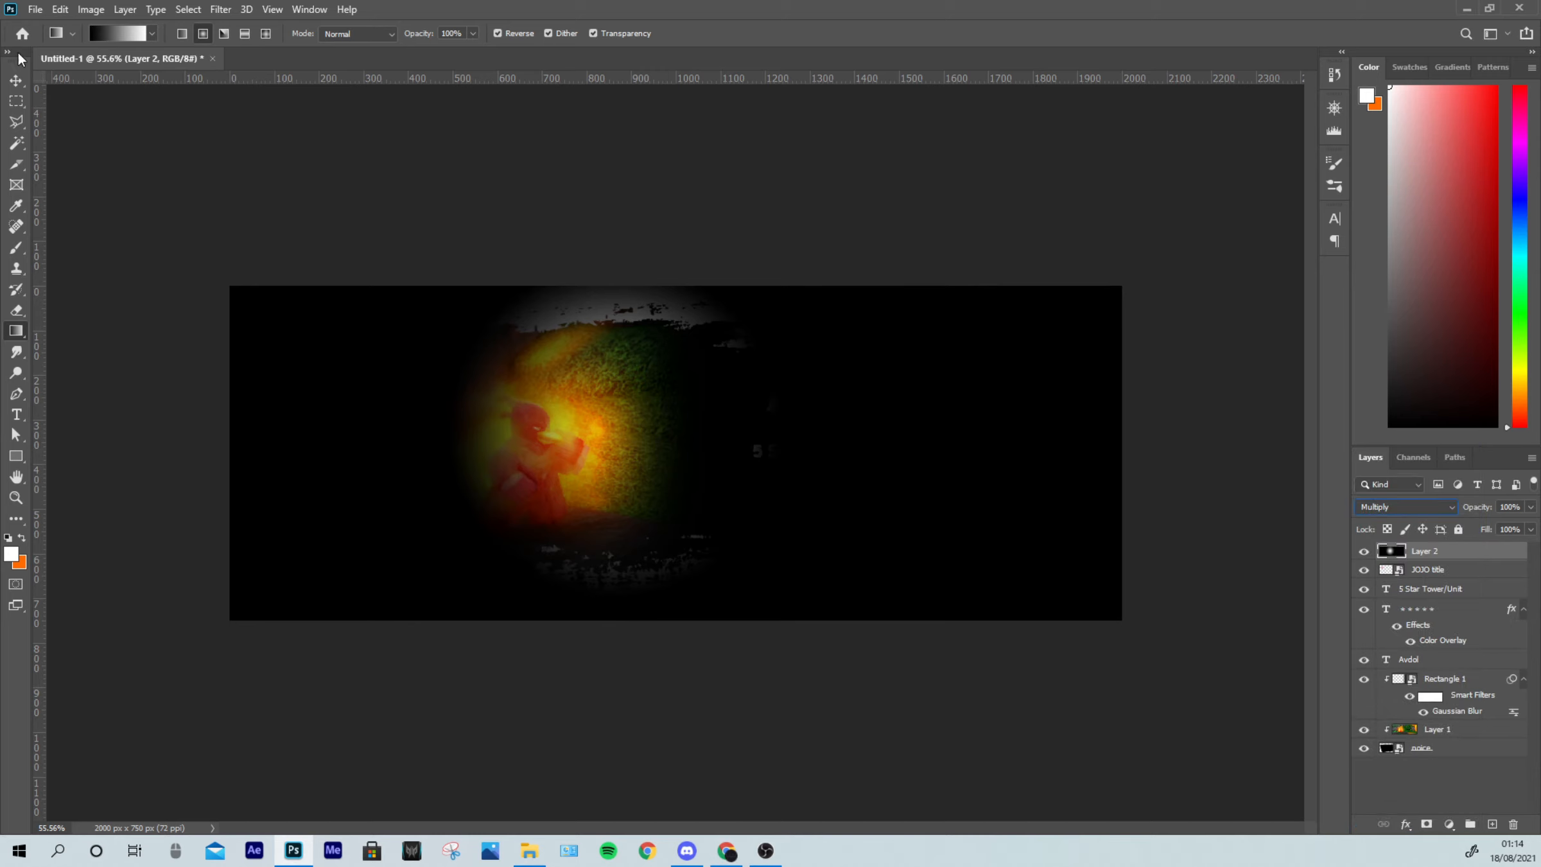
Step: Move the gradient on Layer 2 over the two characters, centring the layer at about X 619 px, Y 417 px
{"action": "left_click", "coordinate": [13, 87]}
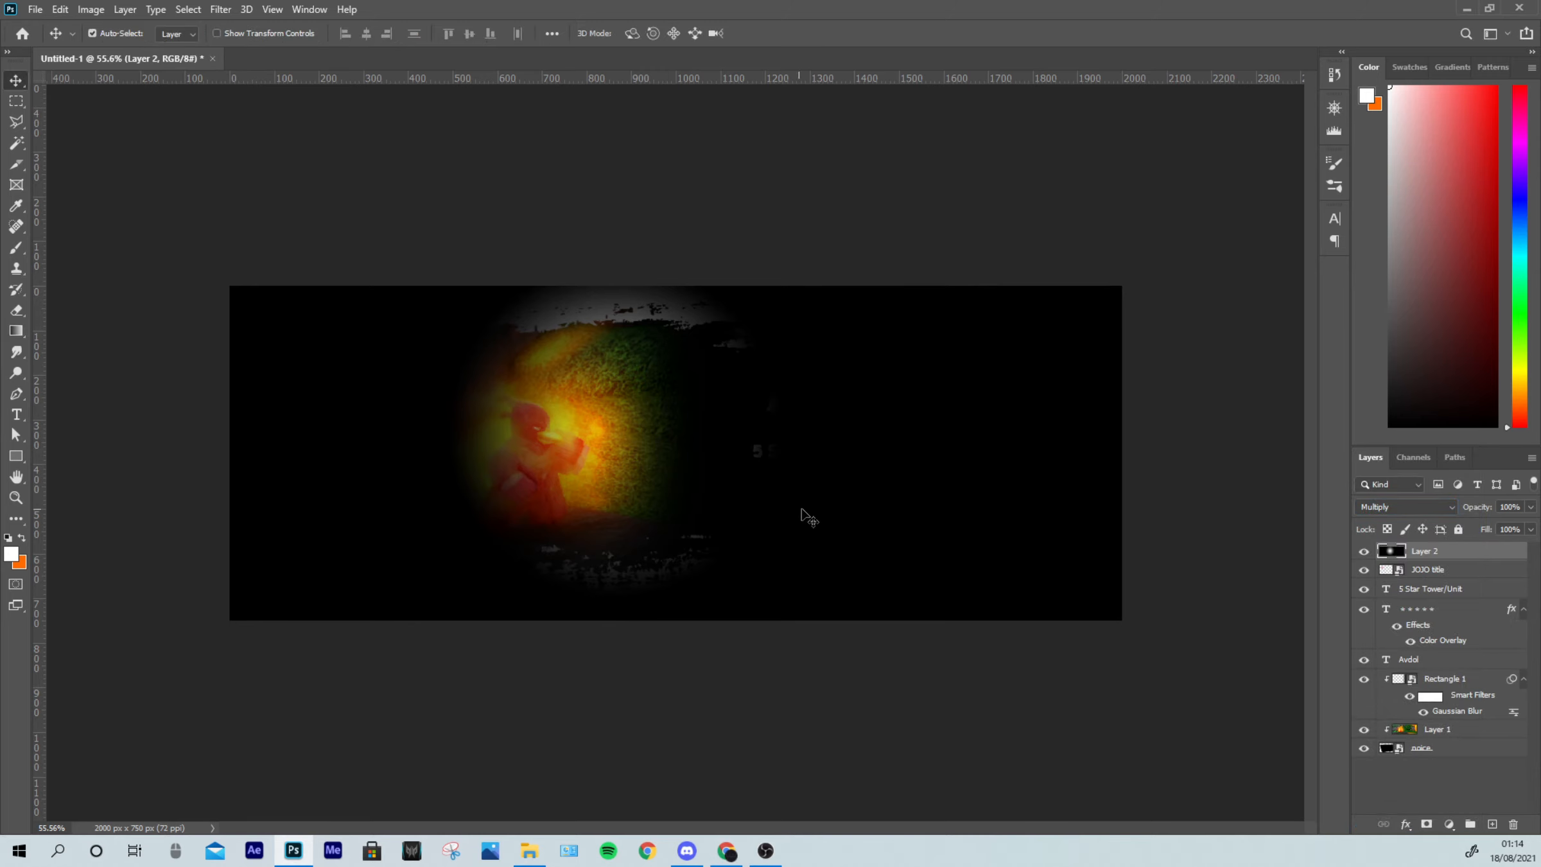
{"action": "left_click_drag", "start_coordinate": [801, 516], "coordinate": [670, 509]}
{"action": "mouse_move", "coordinate": [649, 502]}
{"action": "left_mouse_down"}
{"action": "mouse_move", "coordinate": [636, 503]}
{"action": "mouse_move", "coordinate": [668, 499]}
{"action": "left_mouse_up"}
{"action": "key", "text": "ctrl+t"}
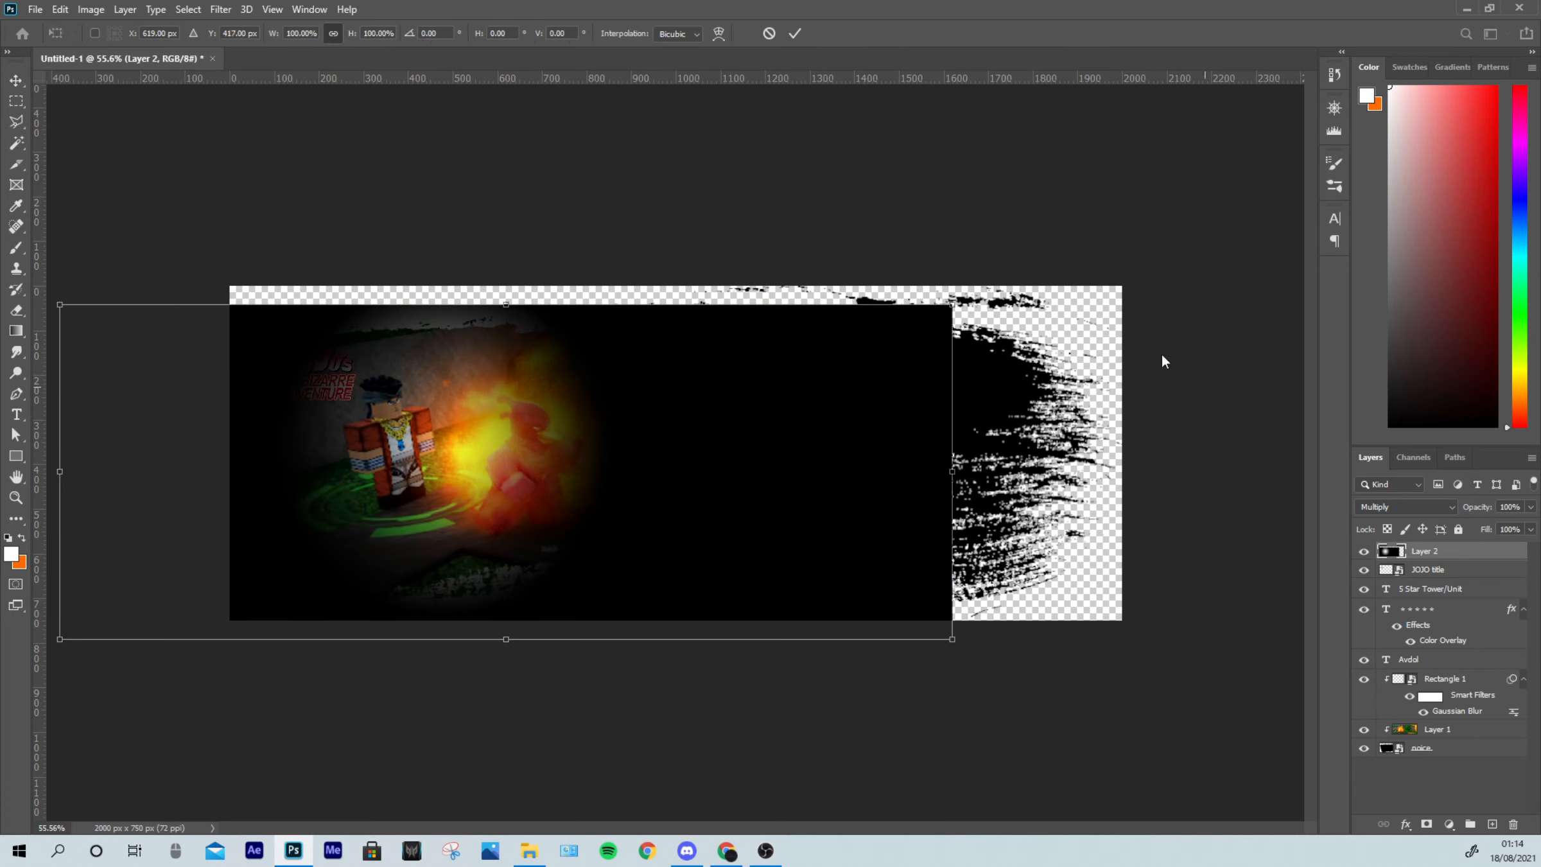
{"action": "left_click", "coordinate": [795, 34]}
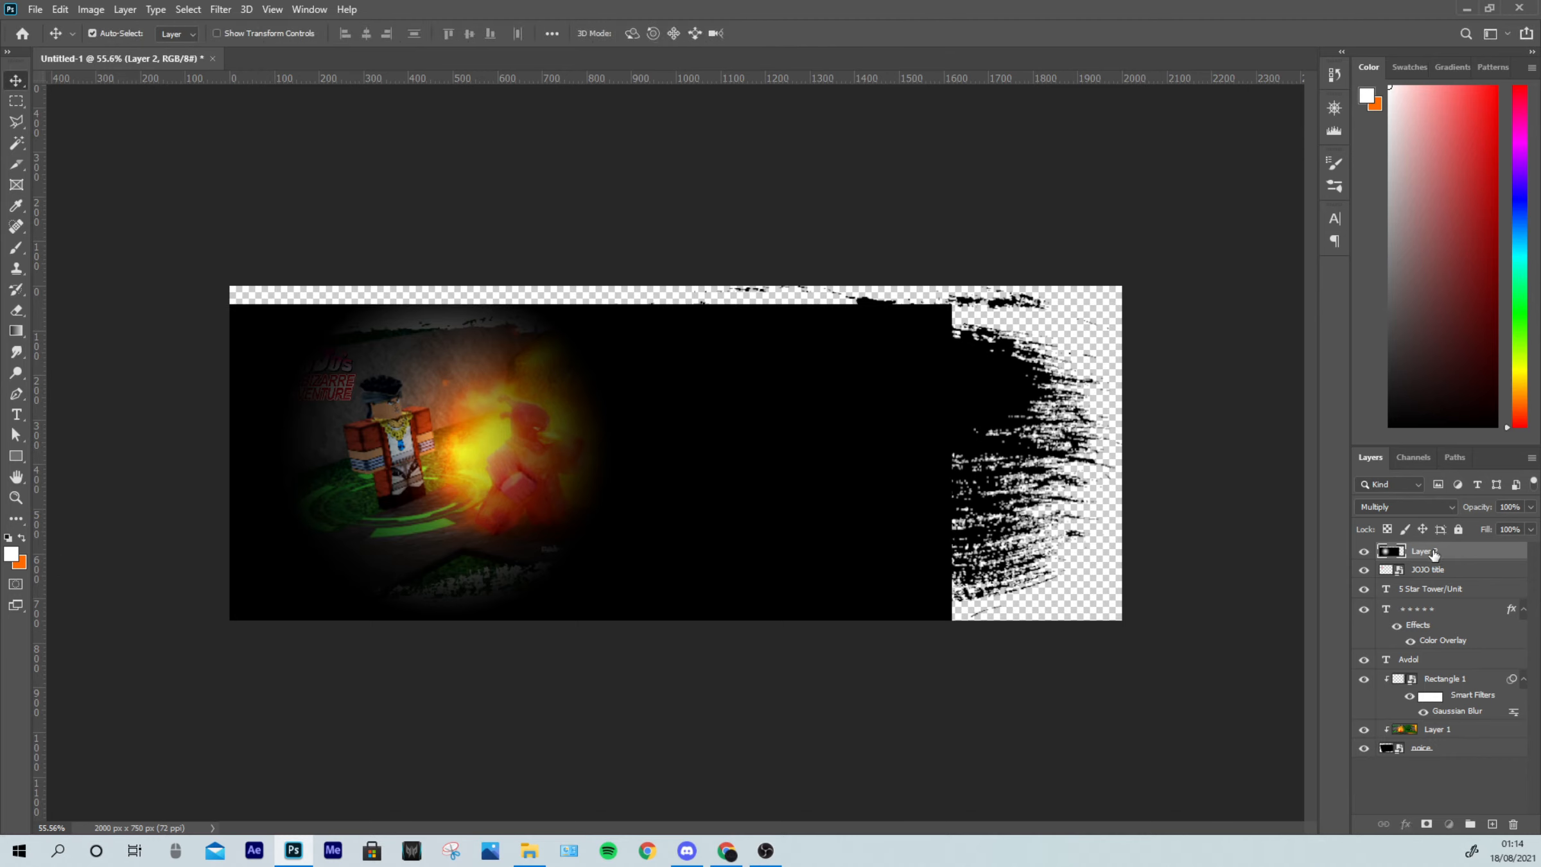
Step: Place Layer 2 directly beneath the Avdol text layer and clip it to the brush-stroke shape
{"action": "left_click_drag", "start_coordinate": [1432, 556], "coordinate": [1440, 660]}
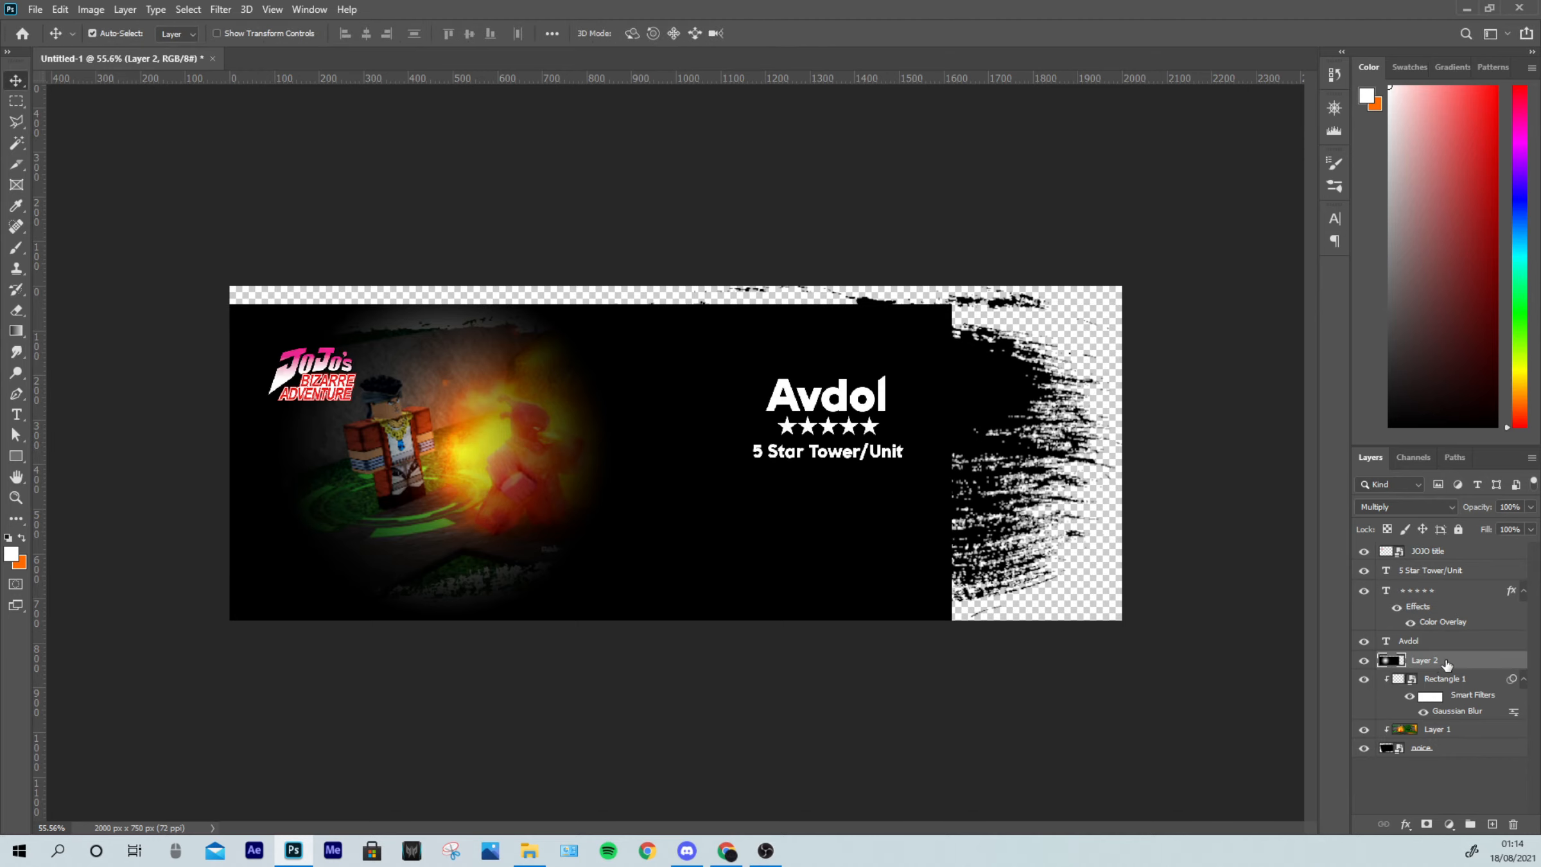
{"action": "right_click", "coordinate": [1445, 660]}
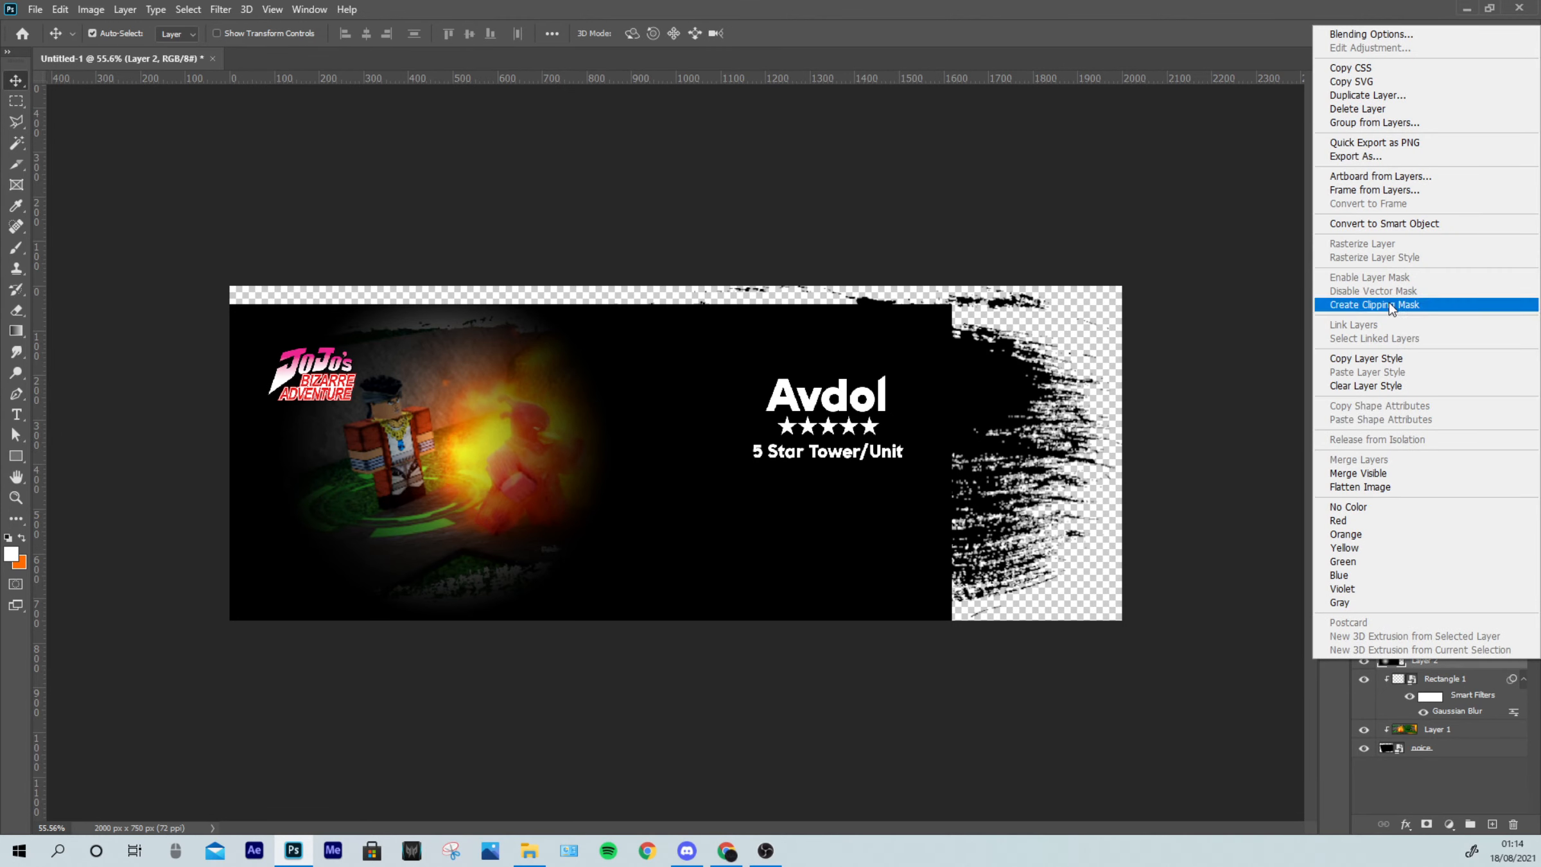
{"action": "left_click", "coordinate": [1389, 302]}
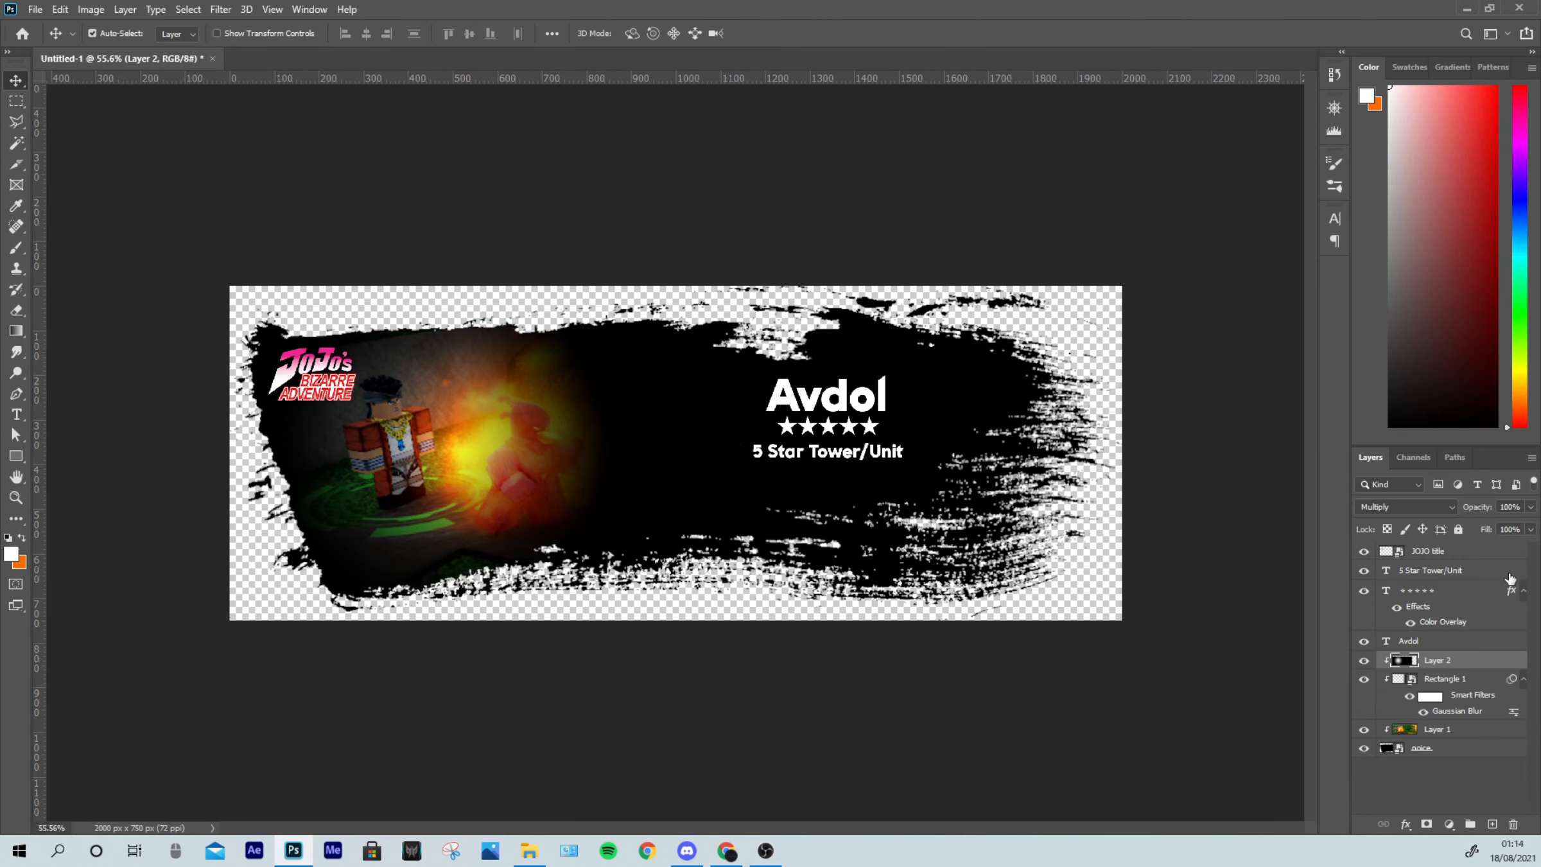
Step: Lower the opacity of the gradient on Layer 2 to 41%
{"action": "left_click", "coordinate": [1531, 509]}
{"action": "left_click_drag", "start_coordinate": [1528, 528], "coordinate": [1478, 533]}
{"action": "left_click", "coordinate": [1436, 814]}
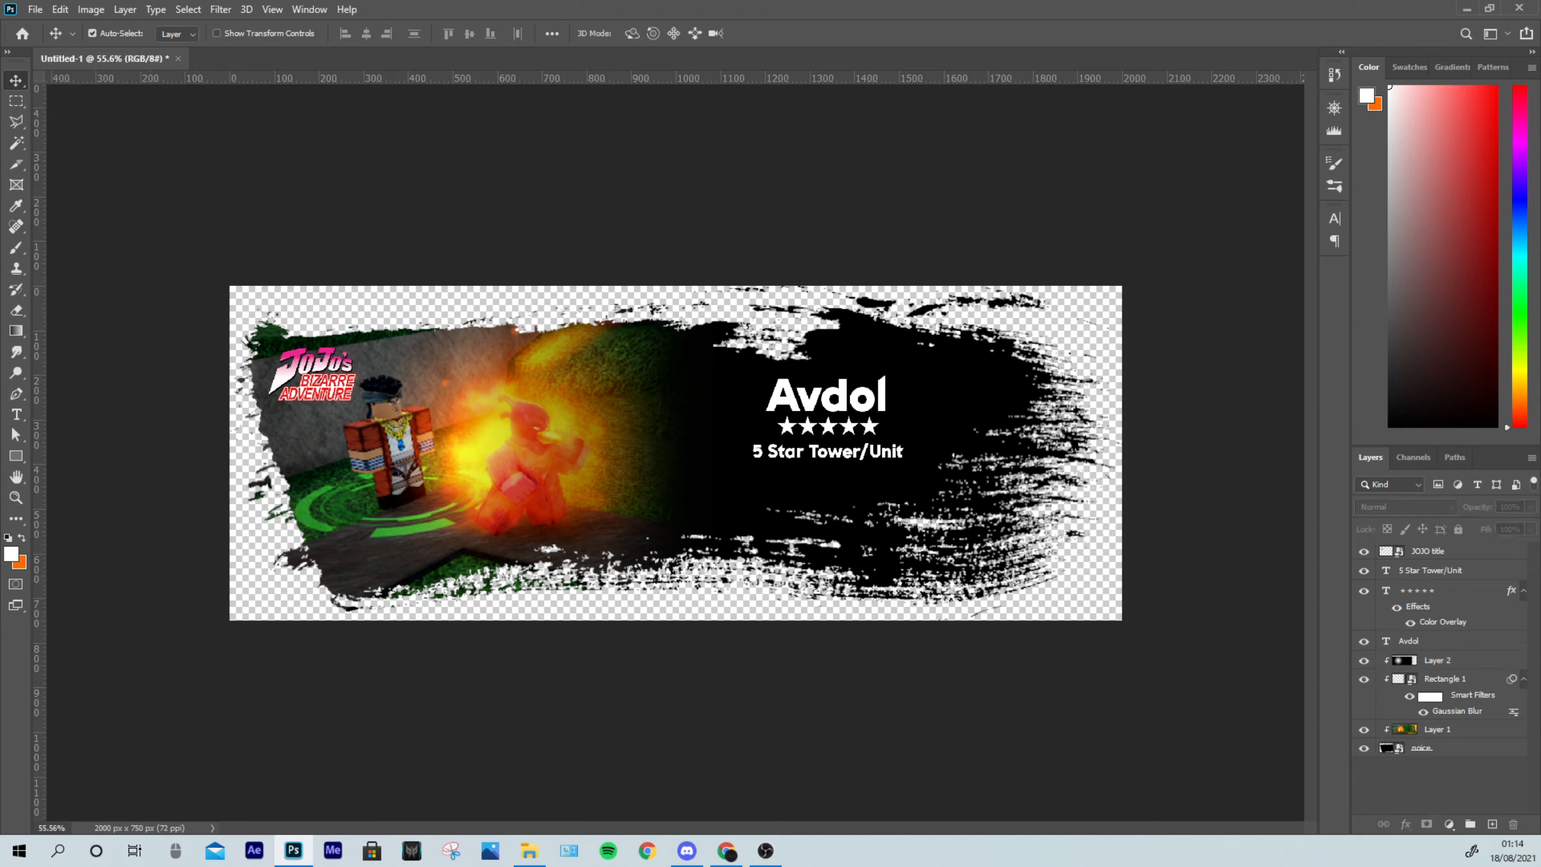
Step: Lock Layer 2, then shift the game screenshot on Layer 1 about 65 px right and 25 px down
{"action": "mouse_move", "coordinate": [515, 426]}
{"action": "left_mouse_down"}
{"action": "mouse_move", "coordinate": [474, 468]}
{"action": "mouse_move", "coordinate": [538, 438]}
{"action": "left_mouse_up"}
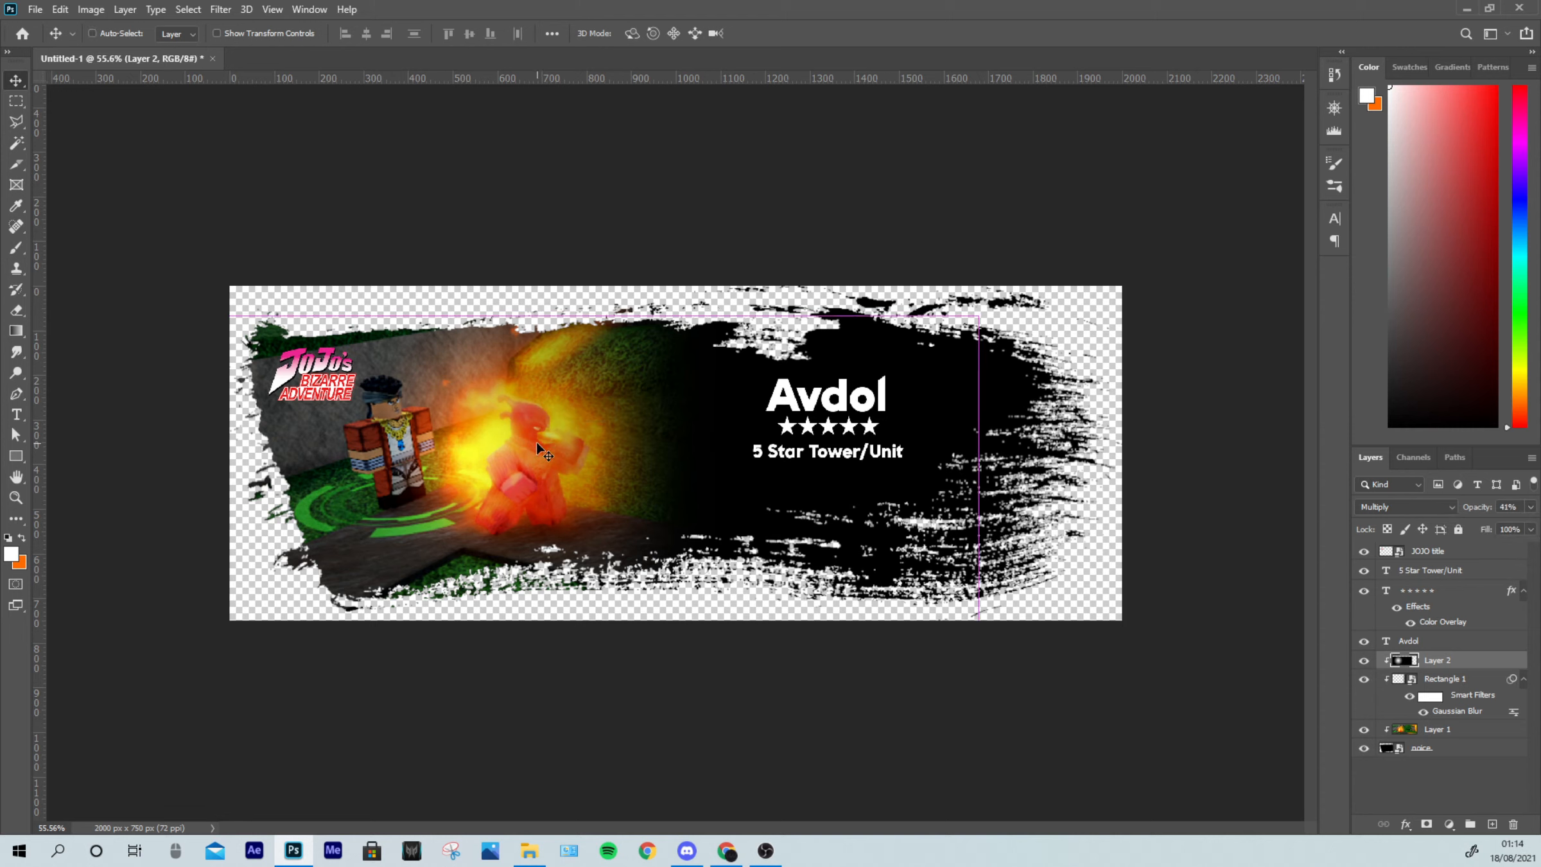
{"action": "key", "text": "ctrl+z"}
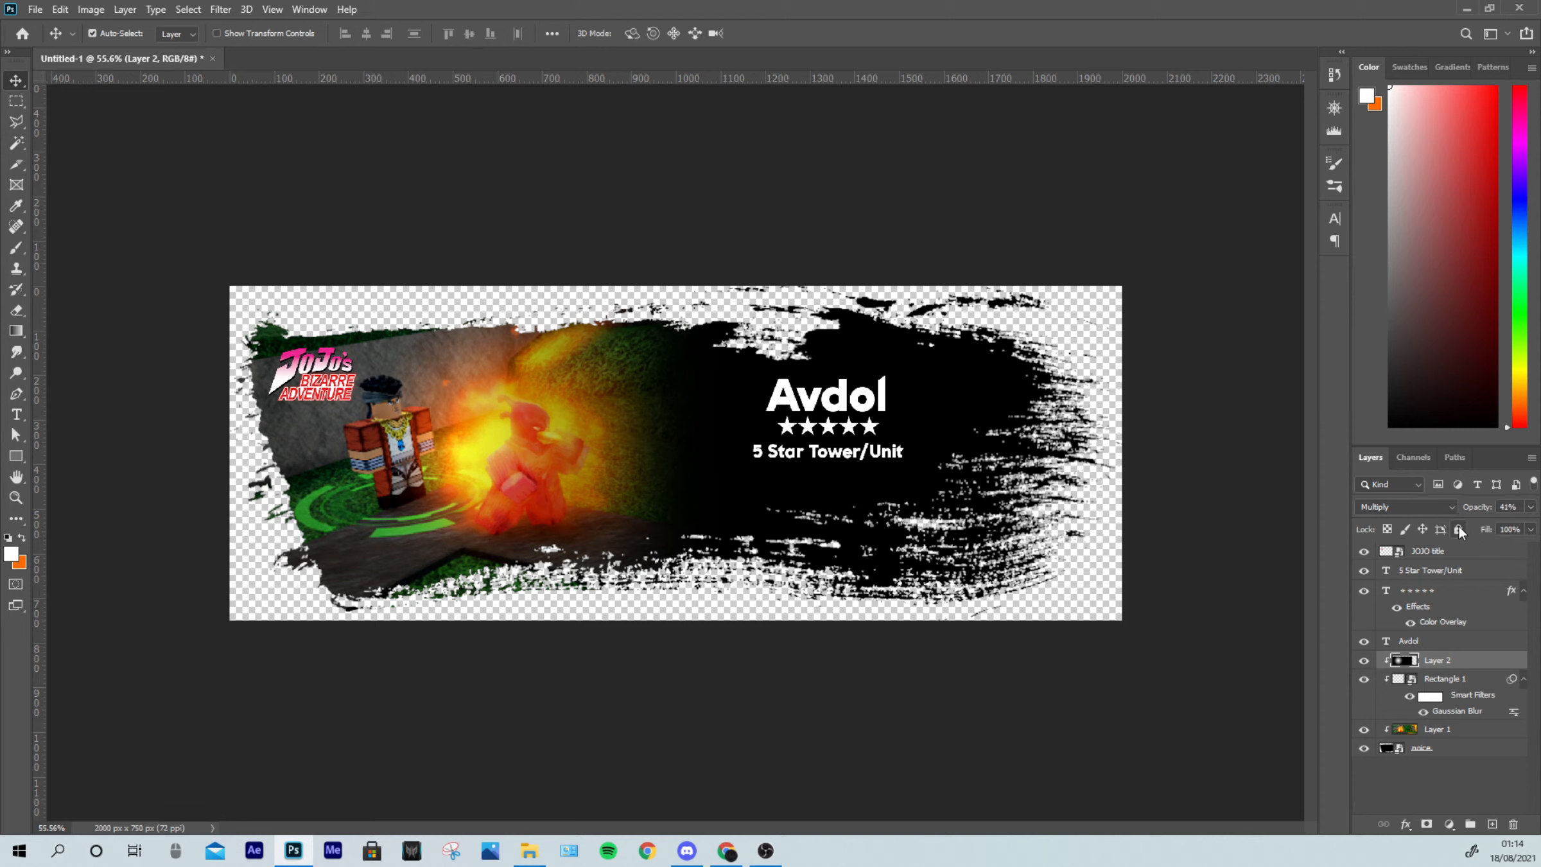
{"action": "left_click", "coordinate": [1459, 529]}
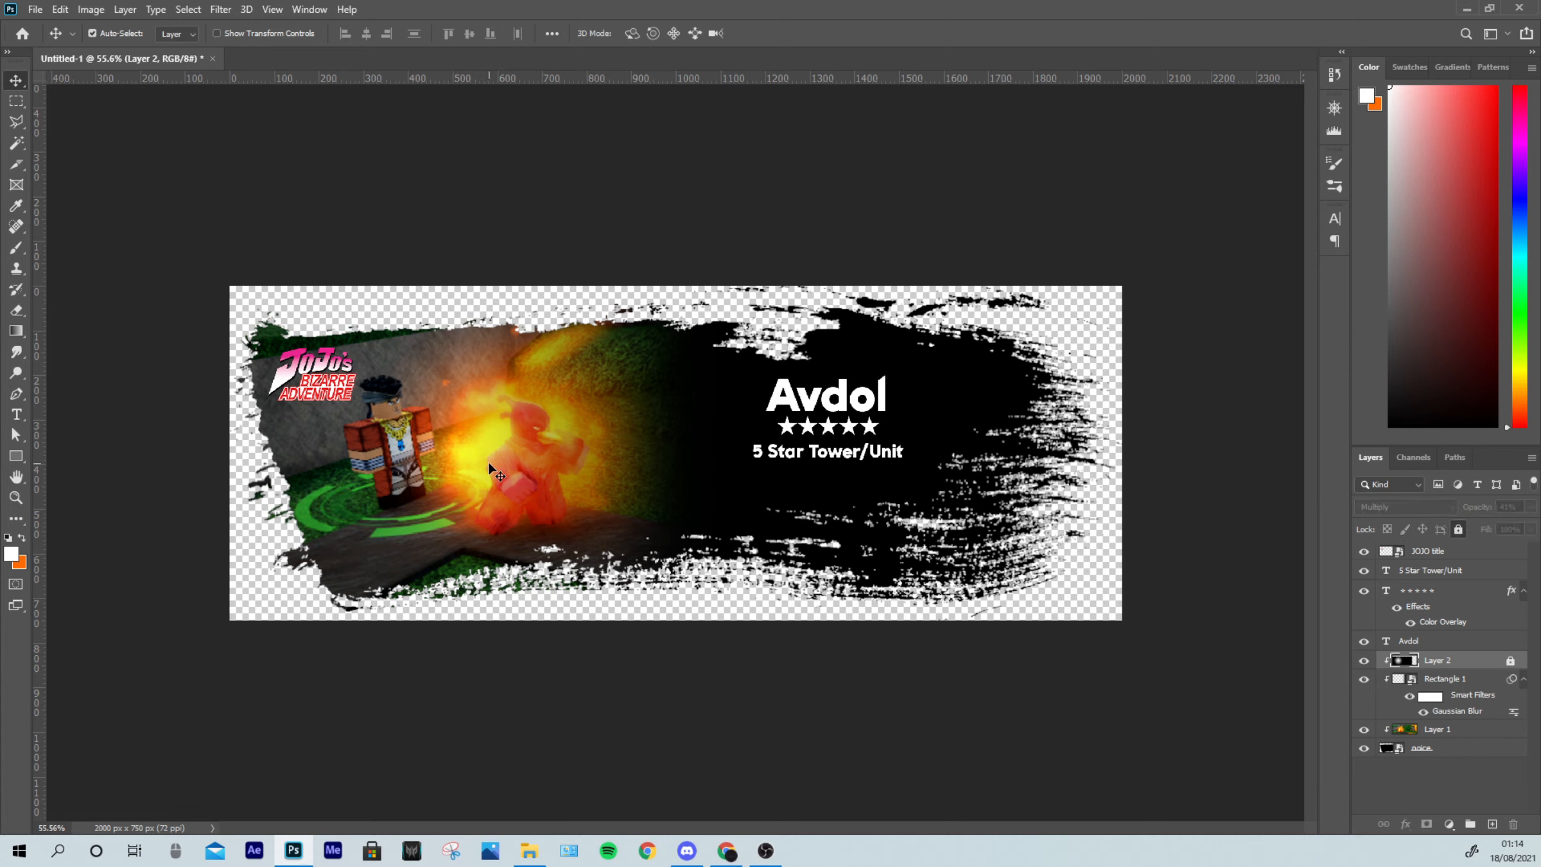
{"action": "left_click_drag", "start_coordinate": [494, 464], "coordinate": [516, 470]}
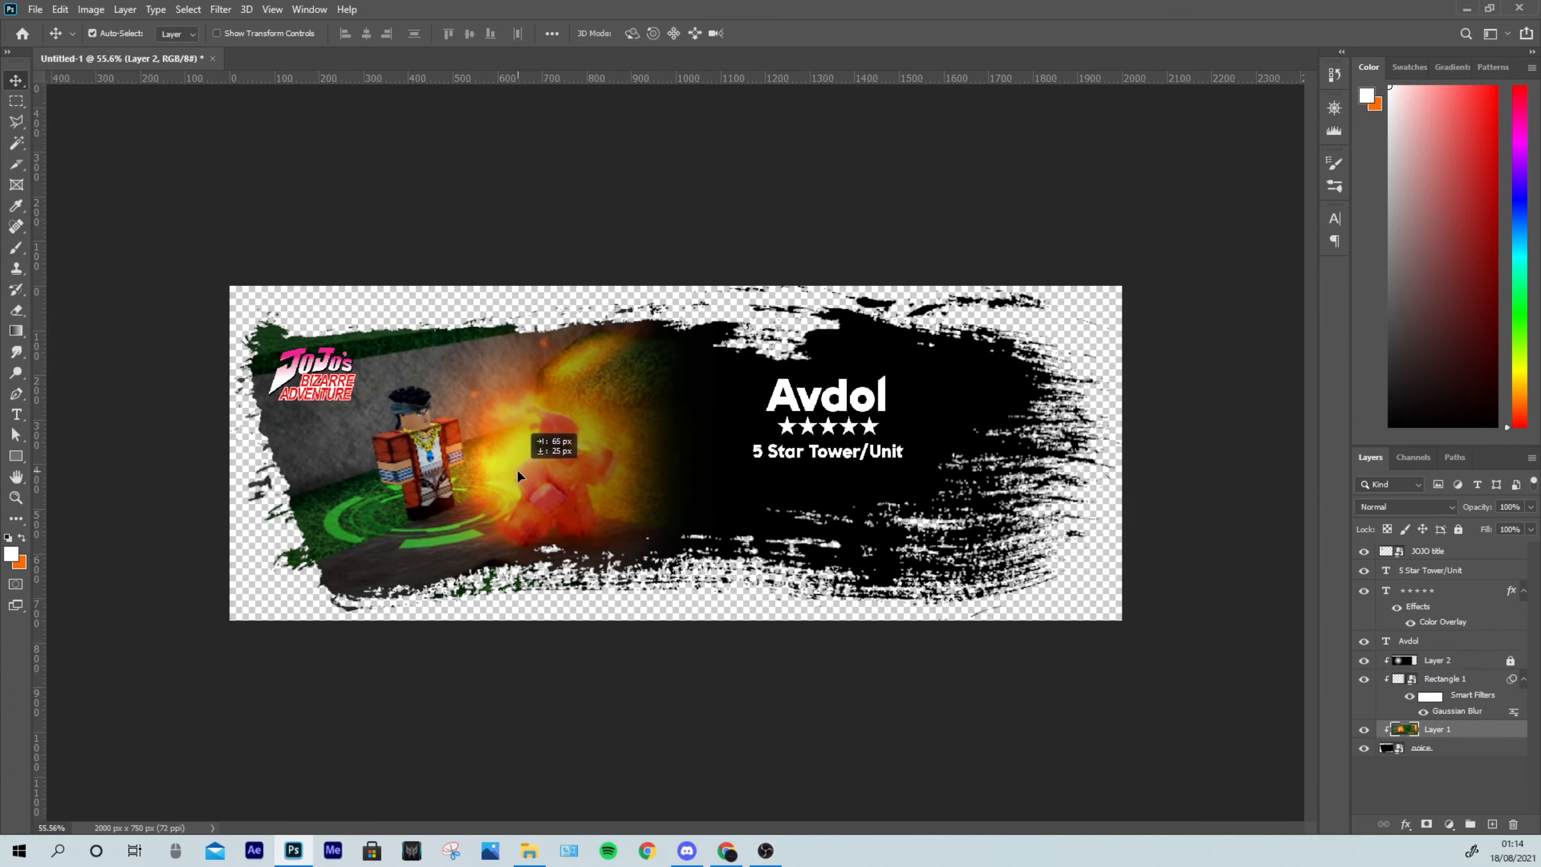
Step: Add a Gradient Overlay effect to the Avdol text layer
{"action": "left_click", "coordinate": [1448, 642]}
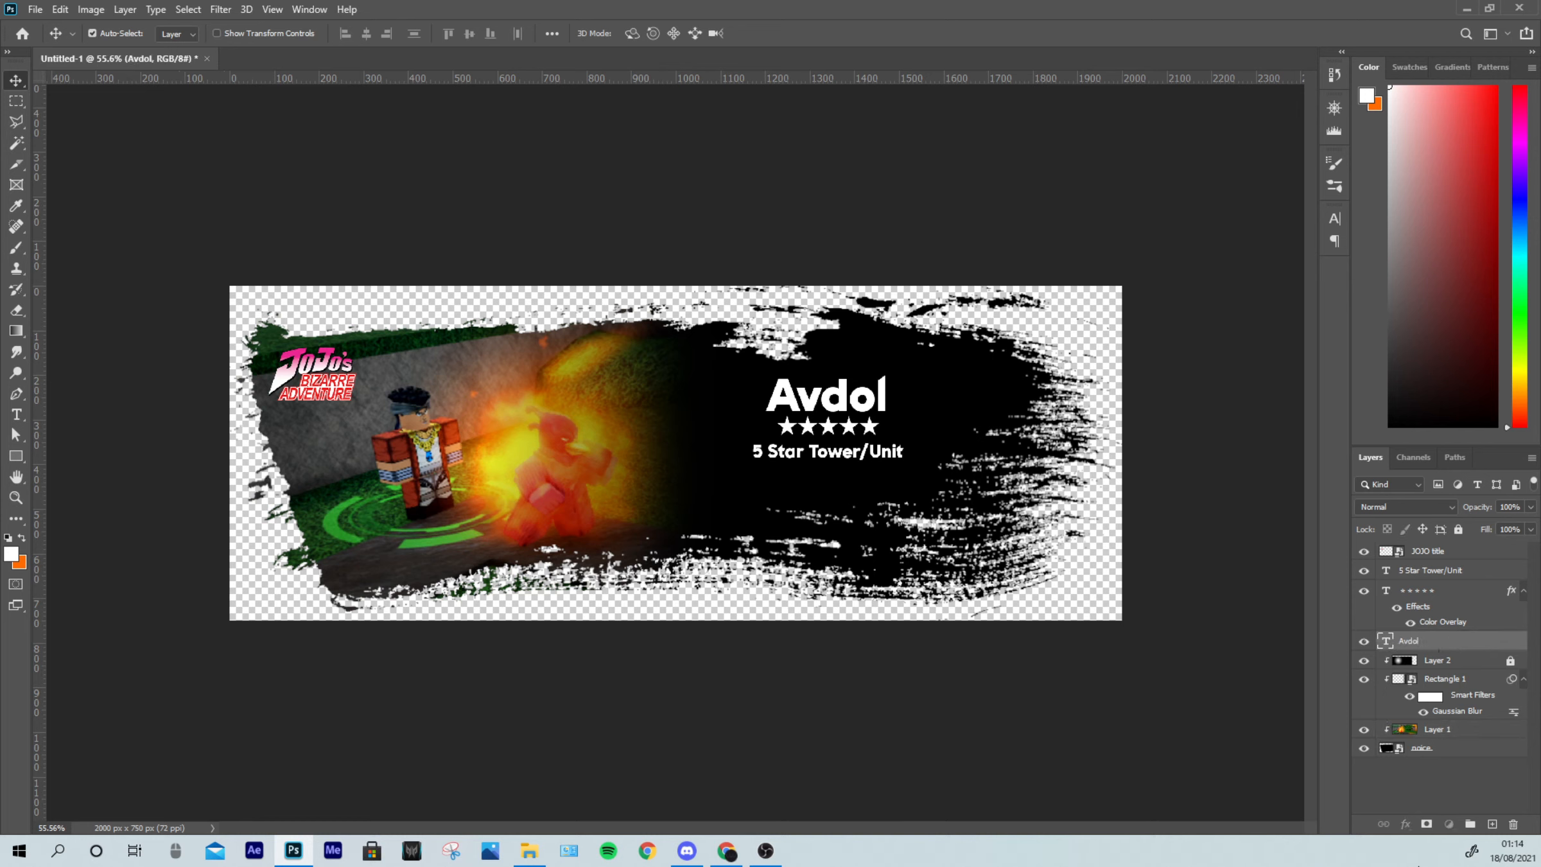
{"action": "left_click", "coordinate": [1405, 827]}
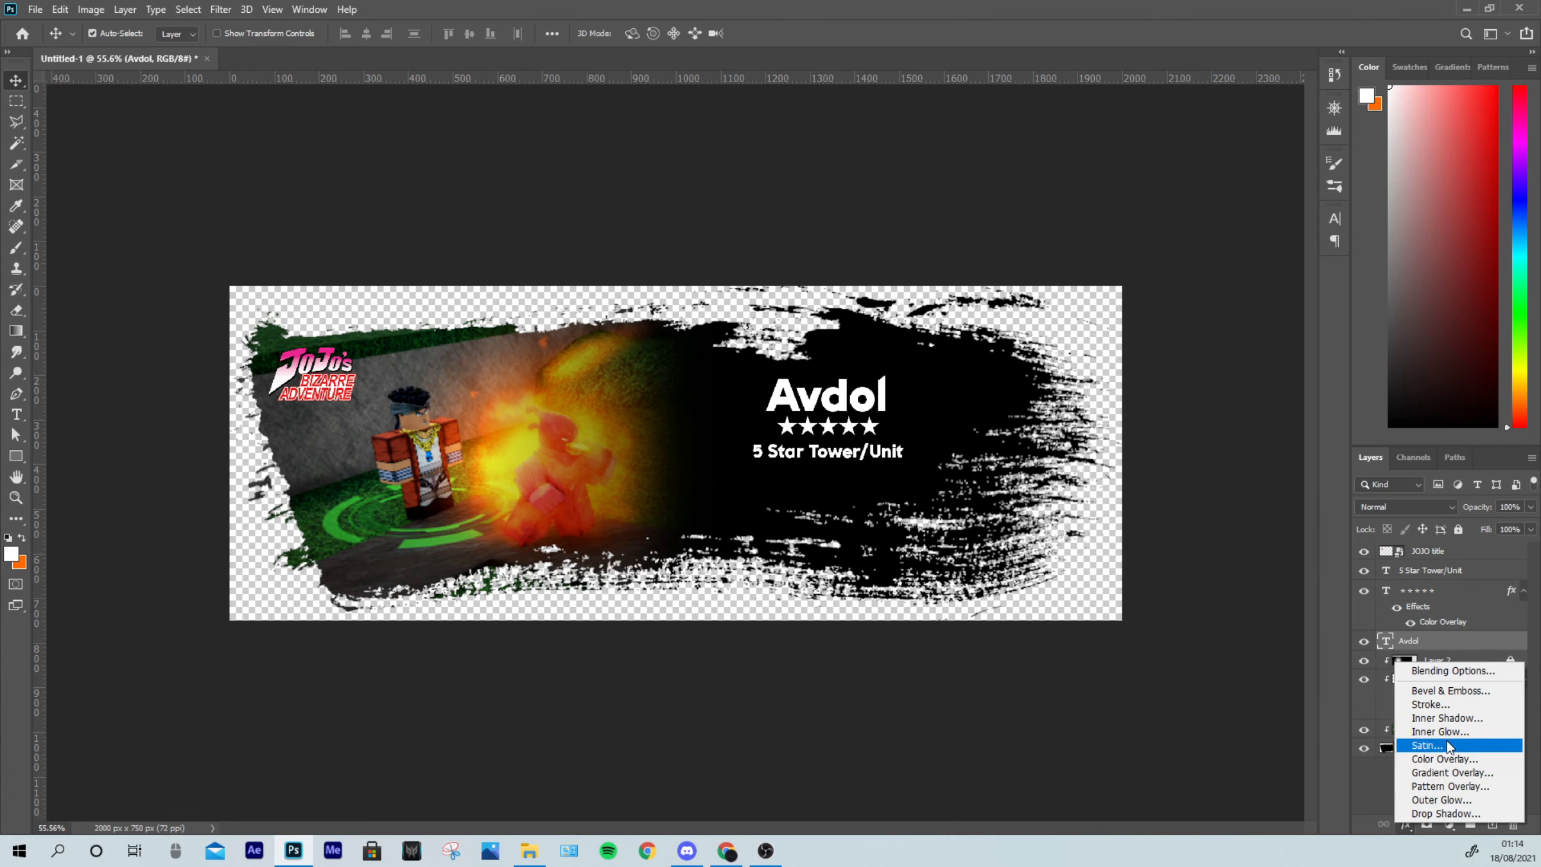
{"action": "left_click", "coordinate": [1451, 762]}
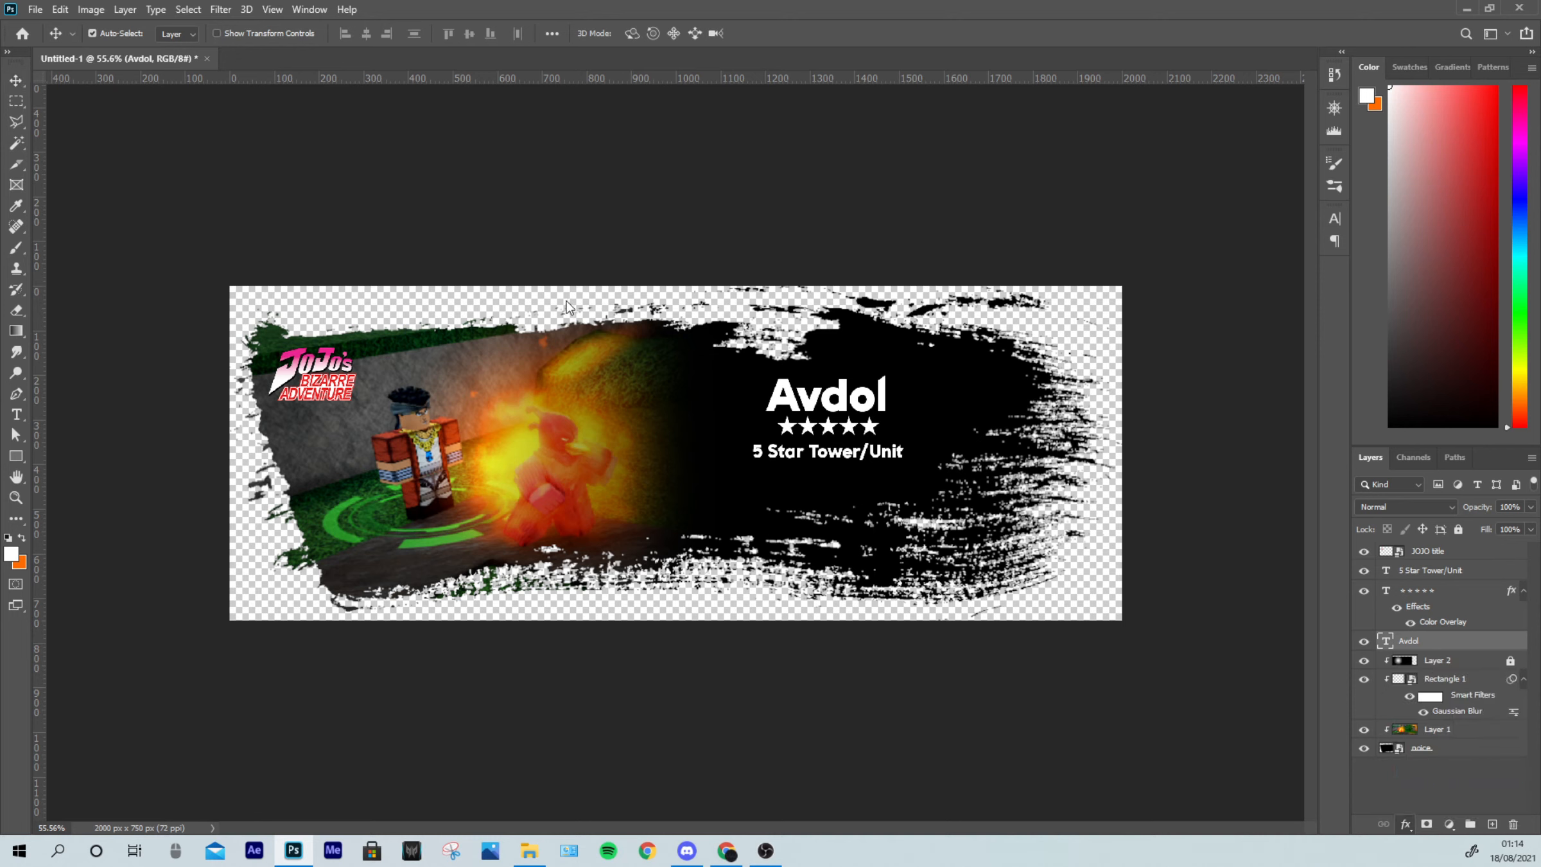
{"action": "left_click_drag", "start_coordinate": [815, 448], "coordinate": [711, 444]}
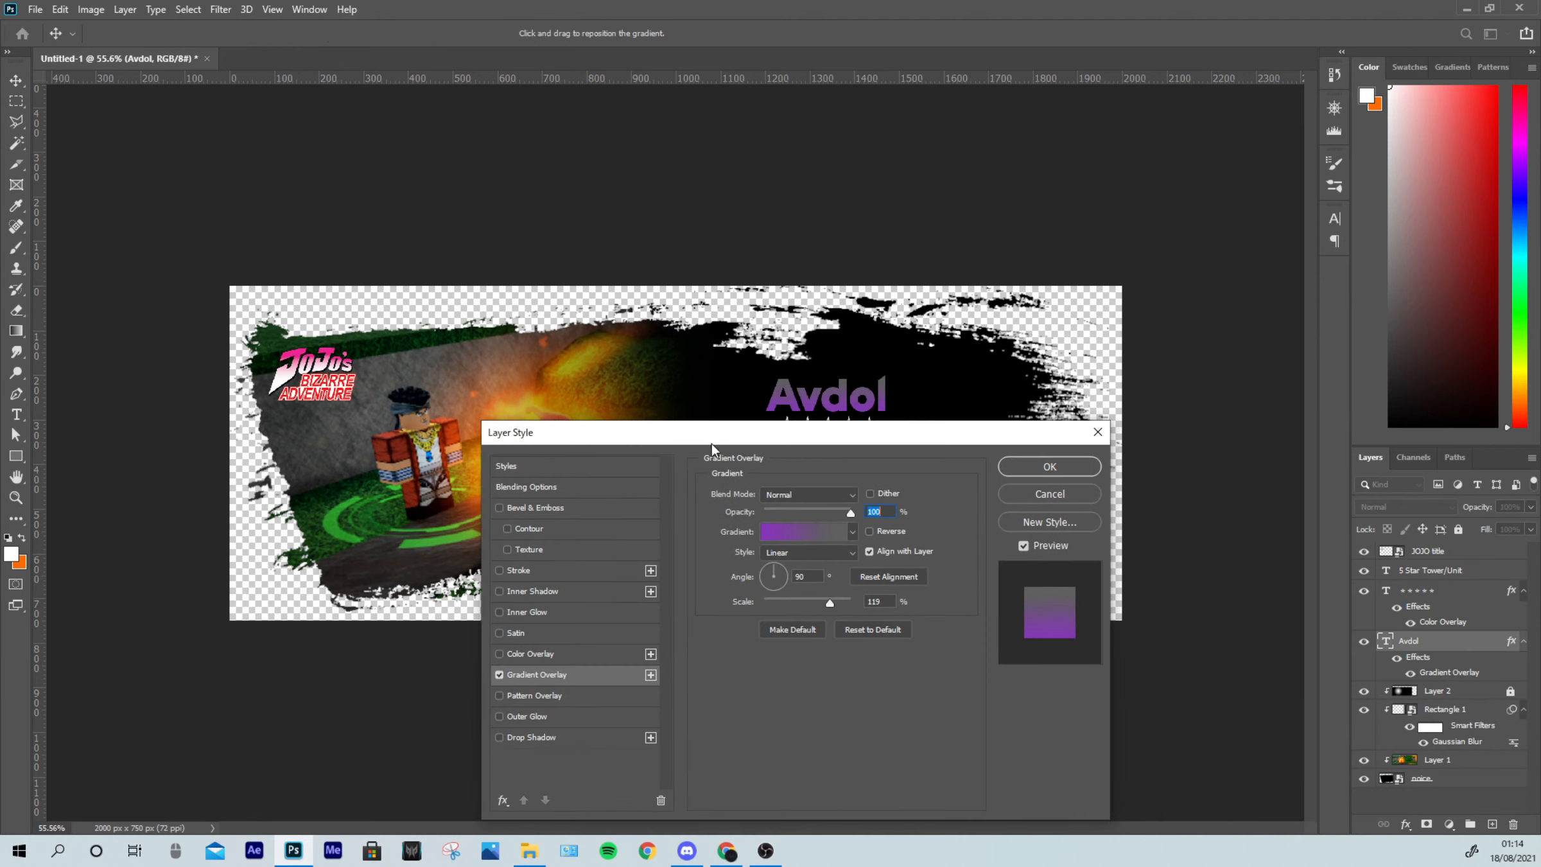
Step: Set the Avdol title's overlay gradient to the yellow-to-red preset from the Oranges group
{"action": "left_click", "coordinate": [795, 534]}
{"action": "scroll", "coordinate": [960, 363], "scroll_direction": "down", "scroll_amount": 1}
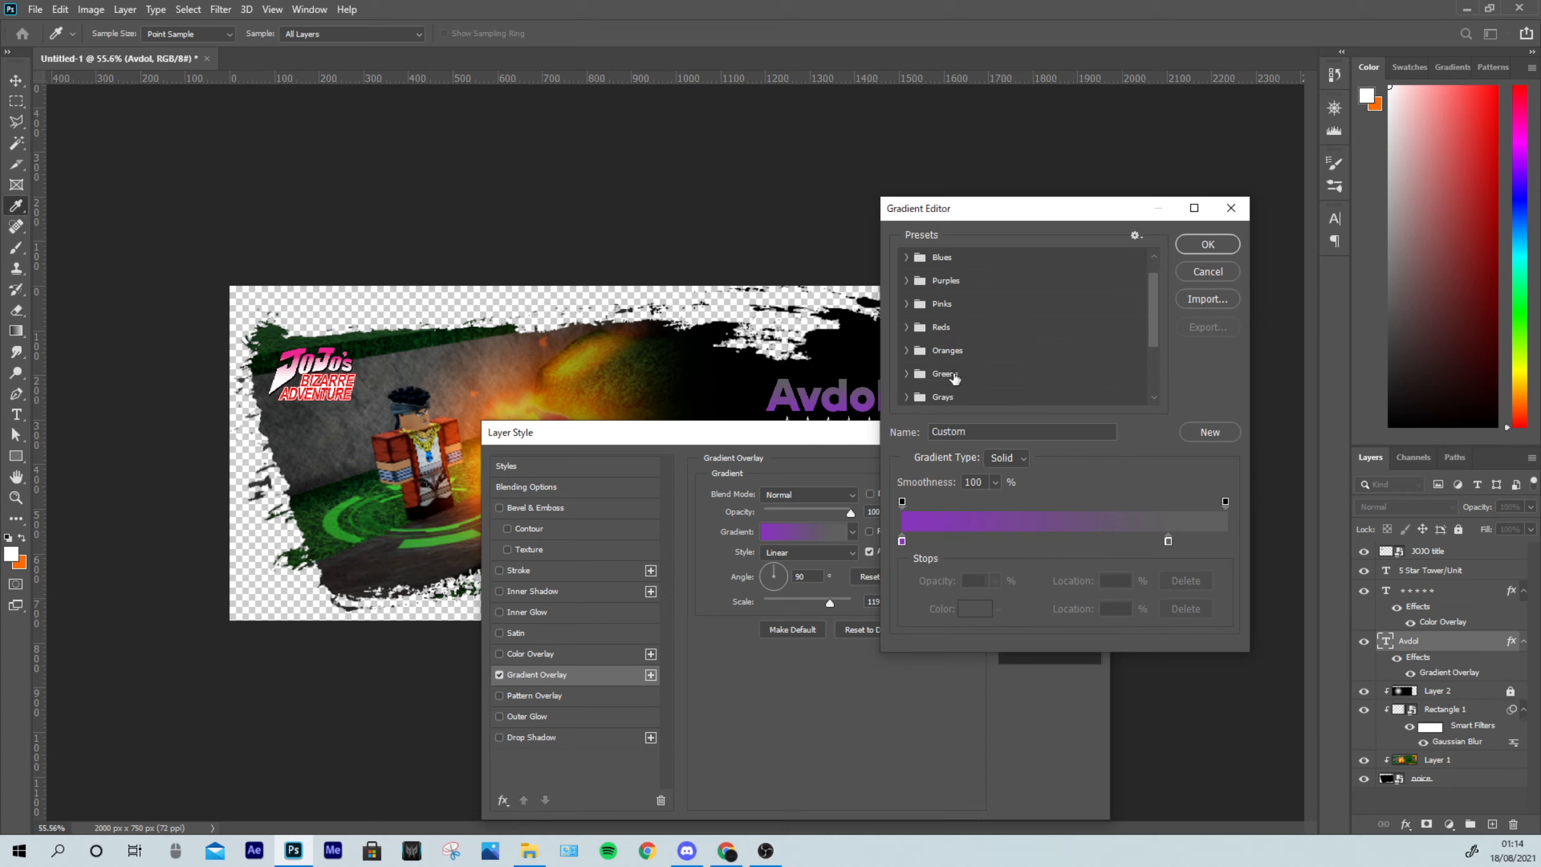
{"action": "scroll", "coordinate": [961, 365], "scroll_direction": "down", "scroll_amount": 5}
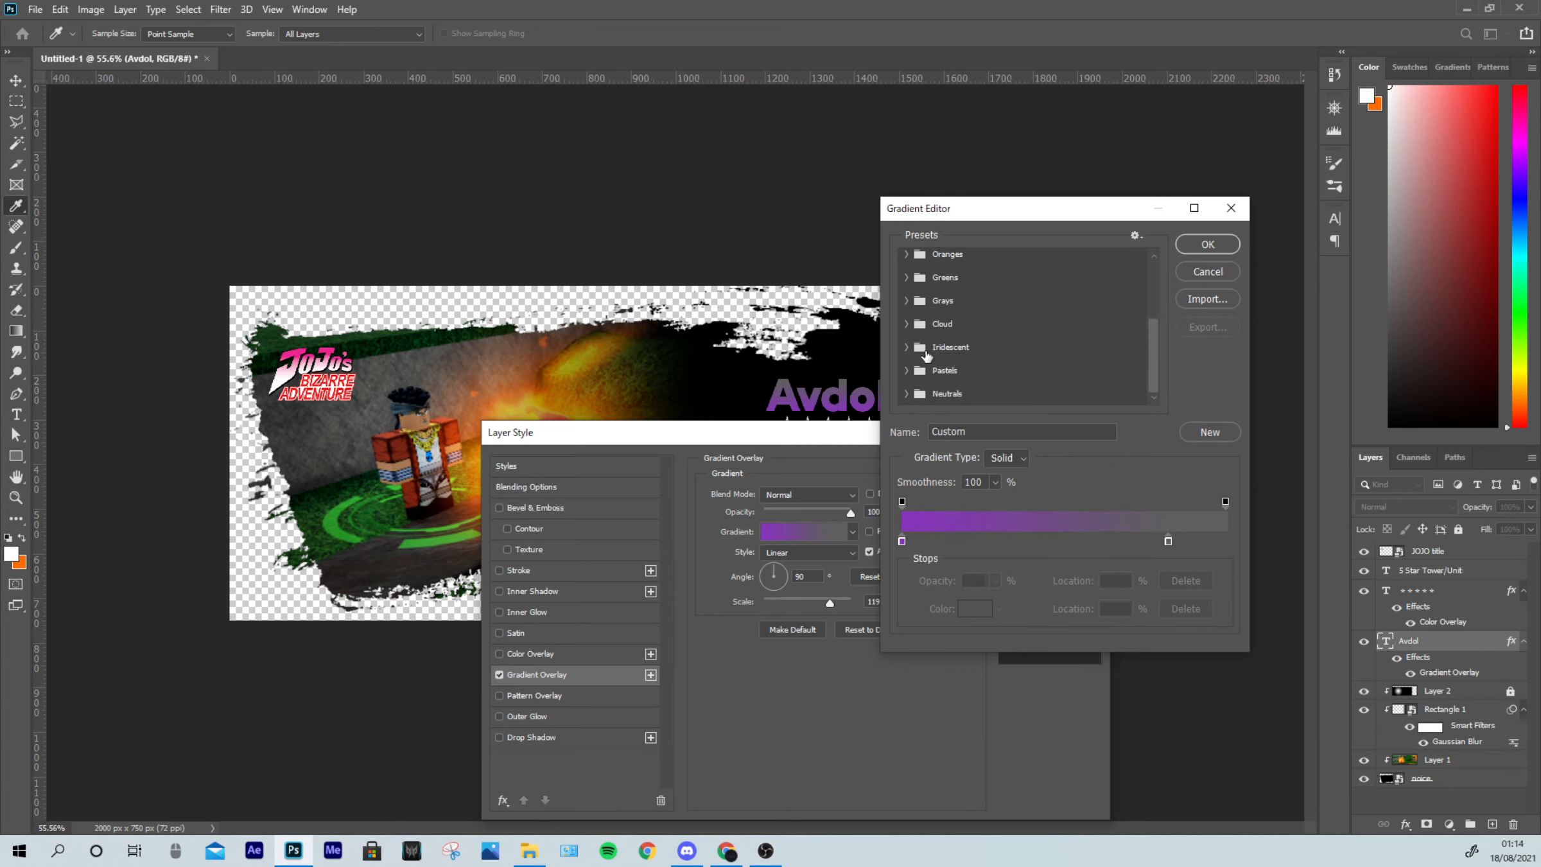
{"action": "scroll", "coordinate": [917, 378], "scroll_direction": "up", "scroll_amount": 5}
{"action": "left_click", "coordinate": [906, 259]}
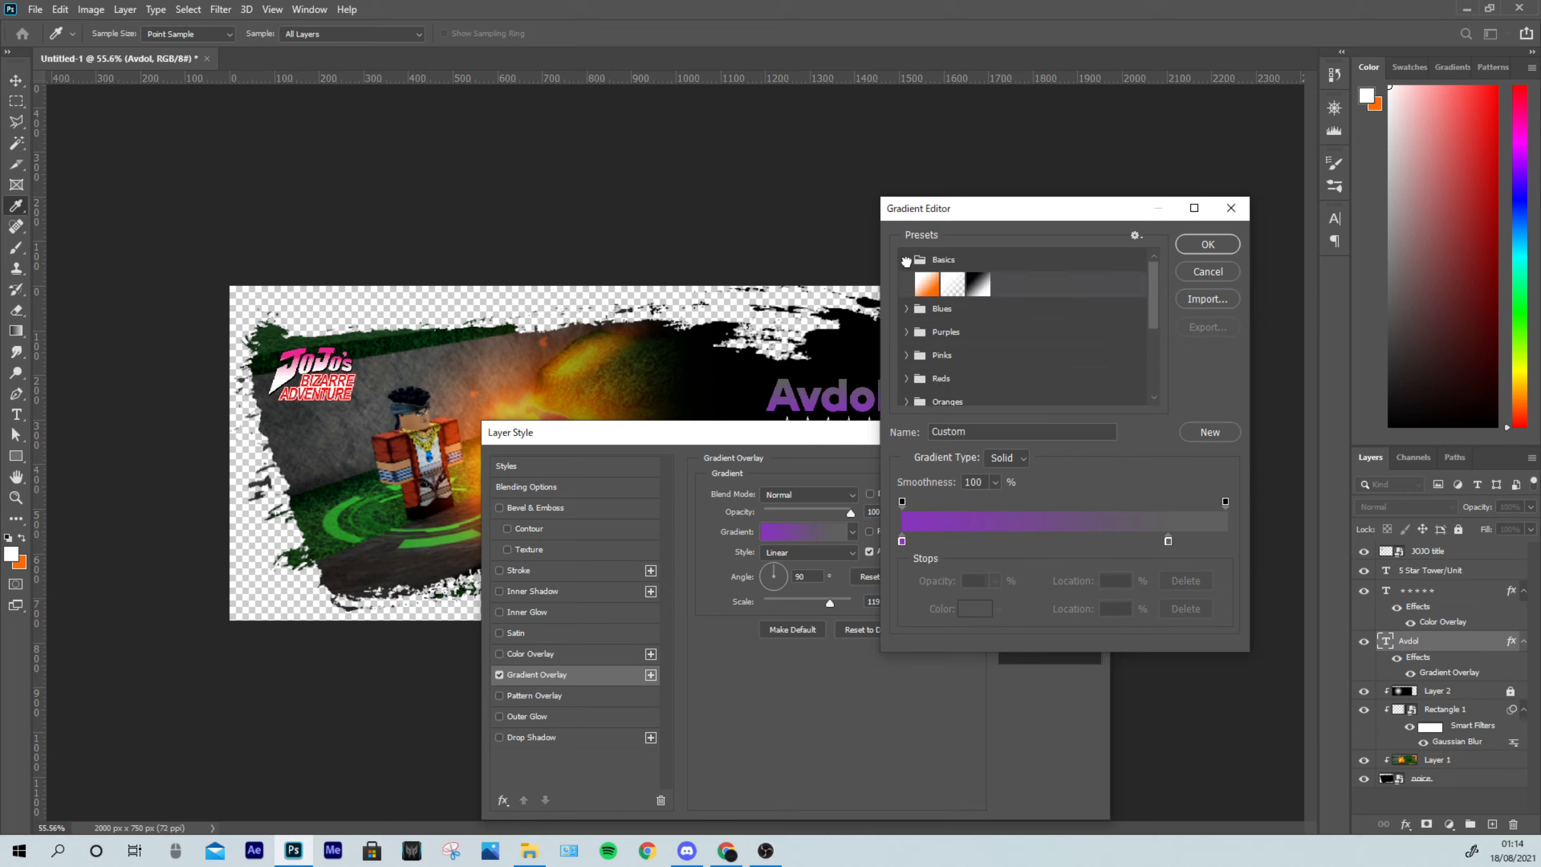
{"action": "left_click", "coordinate": [906, 260]}
{"action": "scroll", "coordinate": [907, 289], "scroll_direction": "down", "scroll_amount": 1}
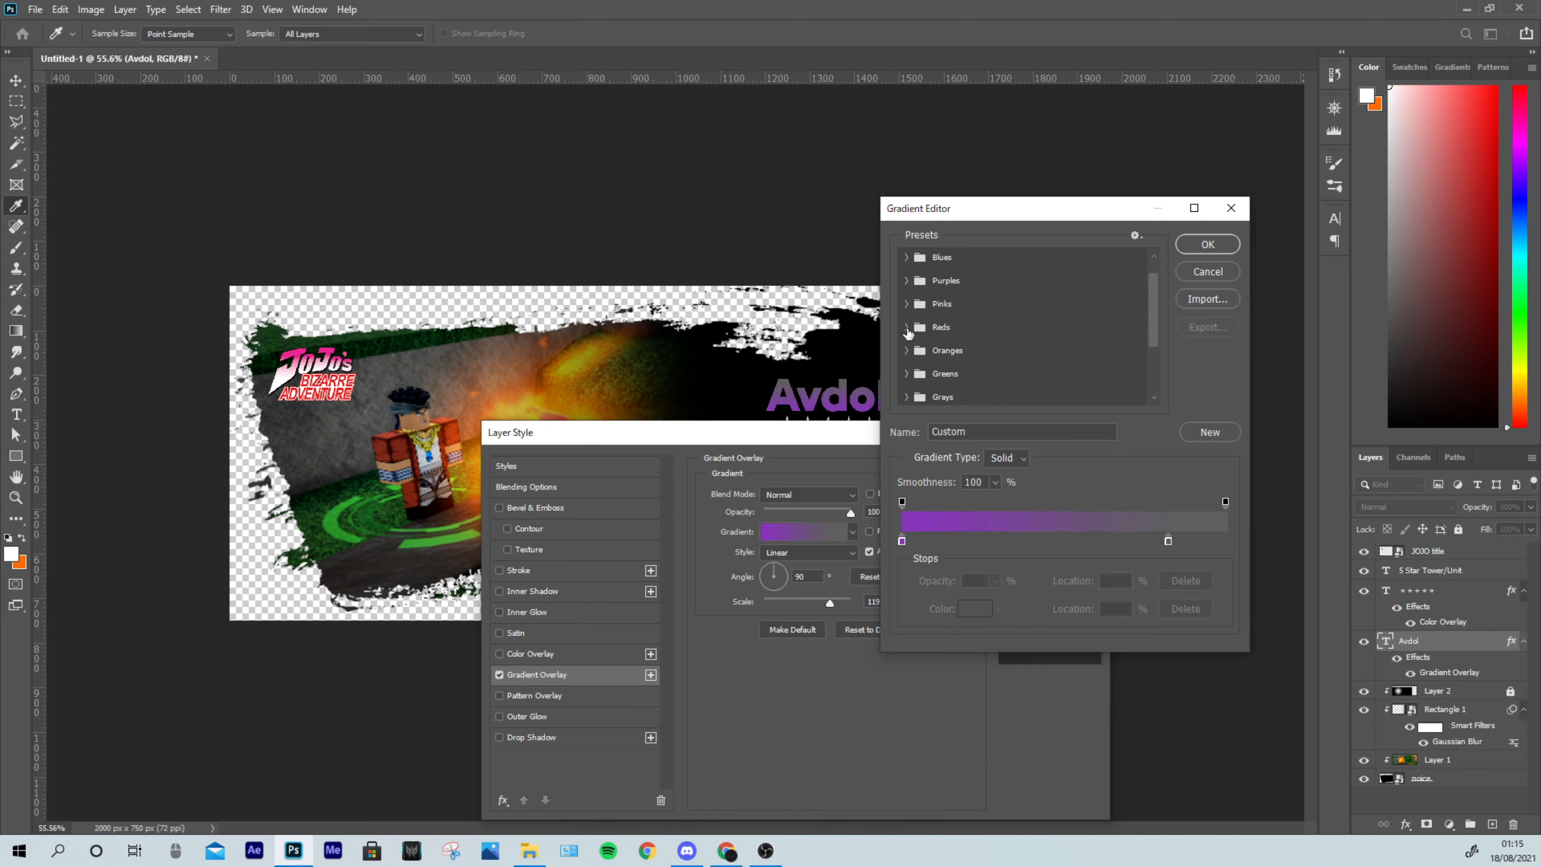
{"action": "left_click", "coordinate": [909, 329]}
{"action": "left_click", "coordinate": [907, 327]}
{"action": "scroll", "coordinate": [904, 342], "scroll_direction": "down", "scroll_amount": 1}
{"action": "left_click", "coordinate": [905, 338]}
{"action": "left_click", "coordinate": [1013, 366]}
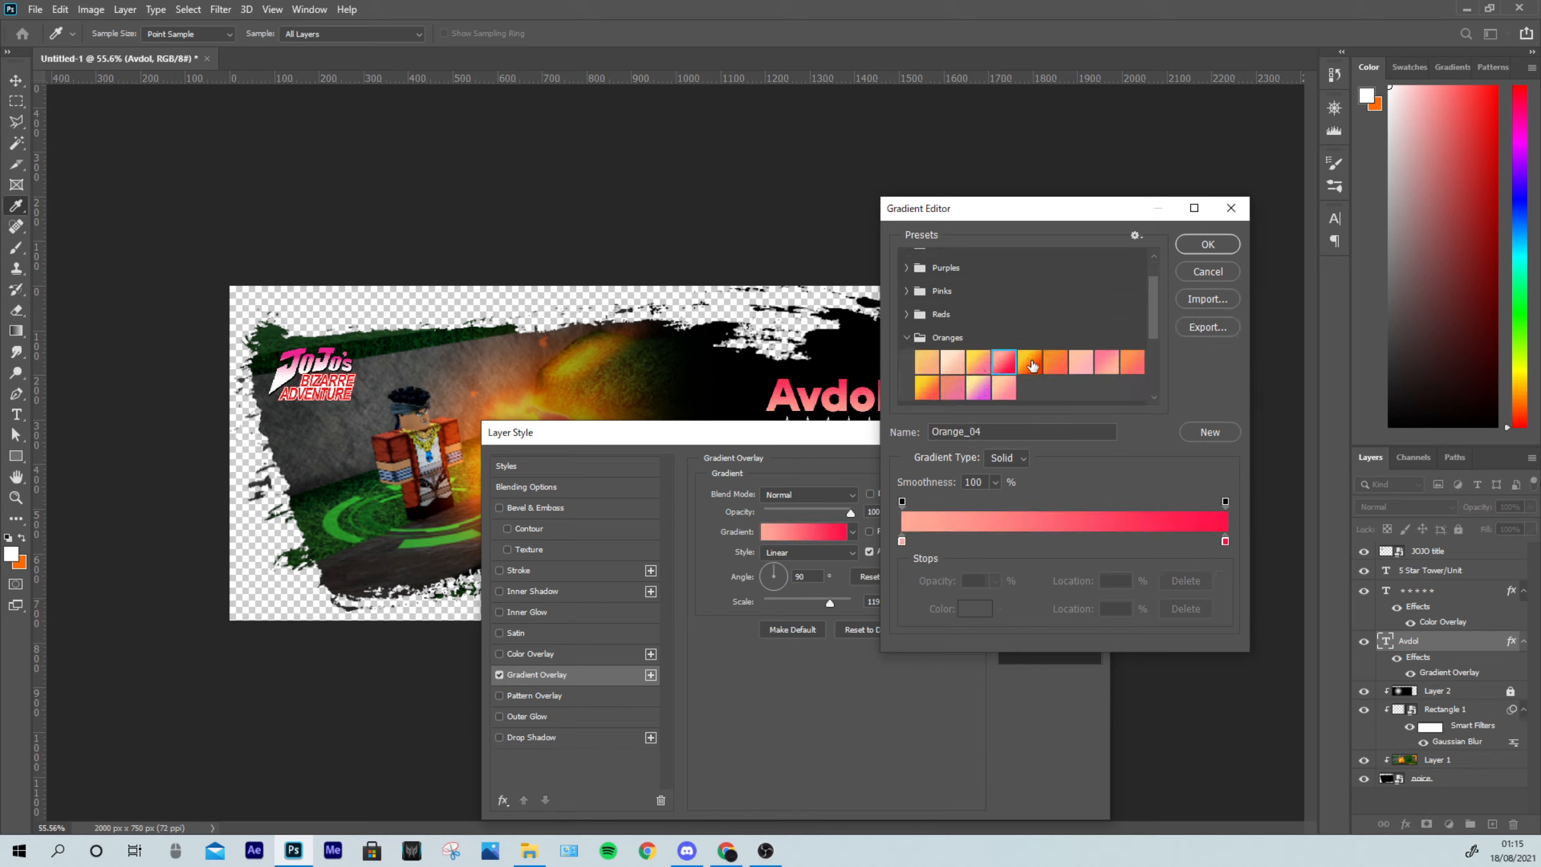
{"action": "left_click", "coordinate": [1030, 363]}
{"action": "left_click", "coordinate": [1192, 247]}
Step: Enable Bevel & Emboss on the Avdol title with an Inner Bevel depth of 168%
{"action": "left_click_drag", "start_coordinate": [909, 431], "coordinate": [1197, 407]}
{"action": "mouse_move", "coordinate": [988, 421]}
{"action": "left_mouse_down"}
{"action": "mouse_move", "coordinate": [967, 514]}
{"action": "mouse_move", "coordinate": [982, 427]}
{"action": "left_mouse_up"}
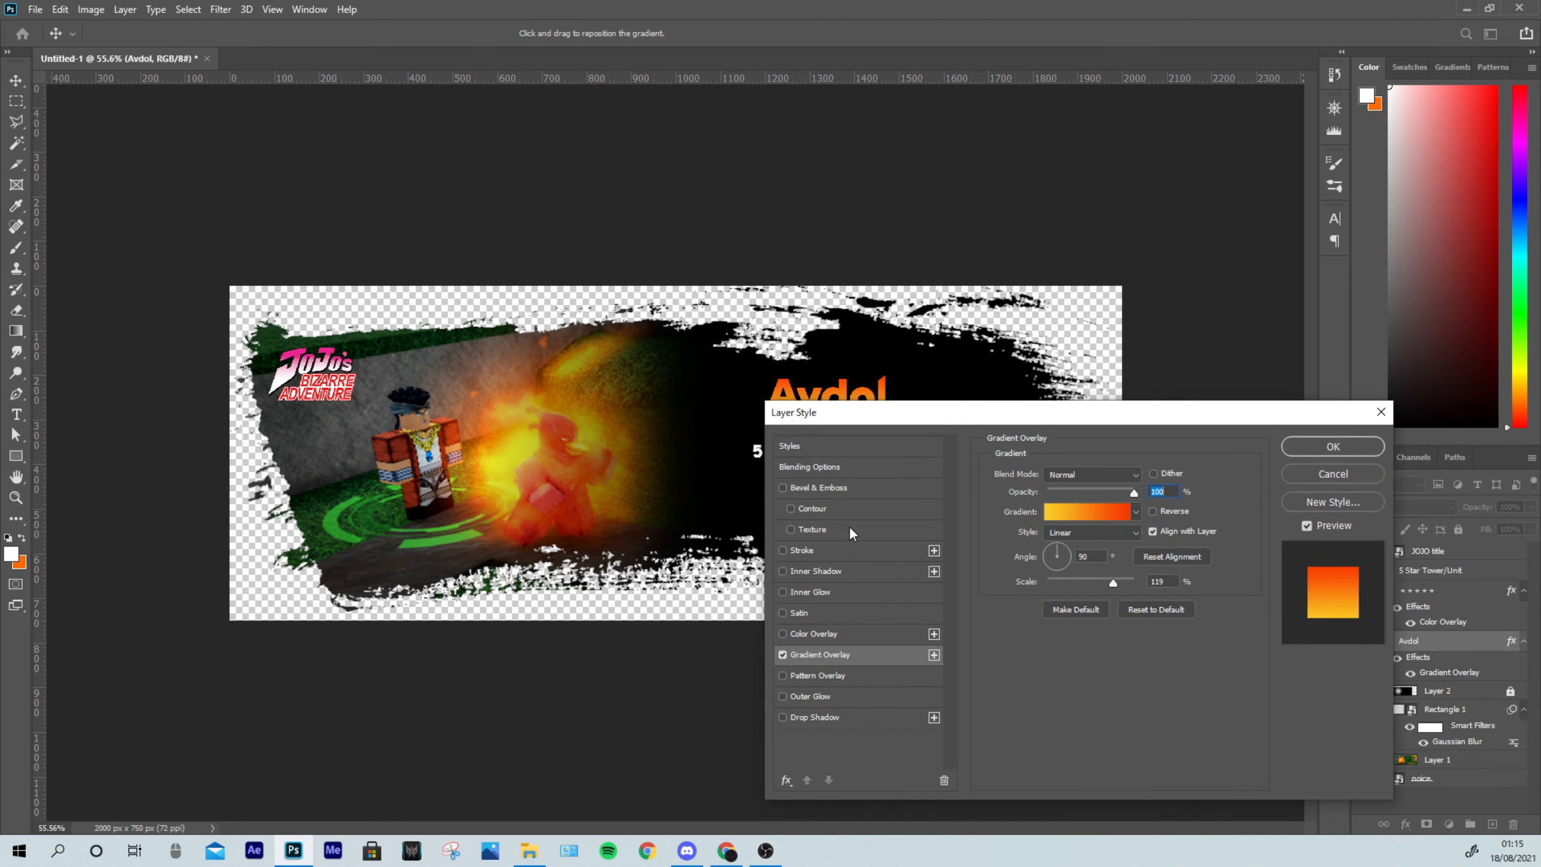
{"action": "left_click_drag", "start_coordinate": [888, 413], "coordinate": [1038, 422]}
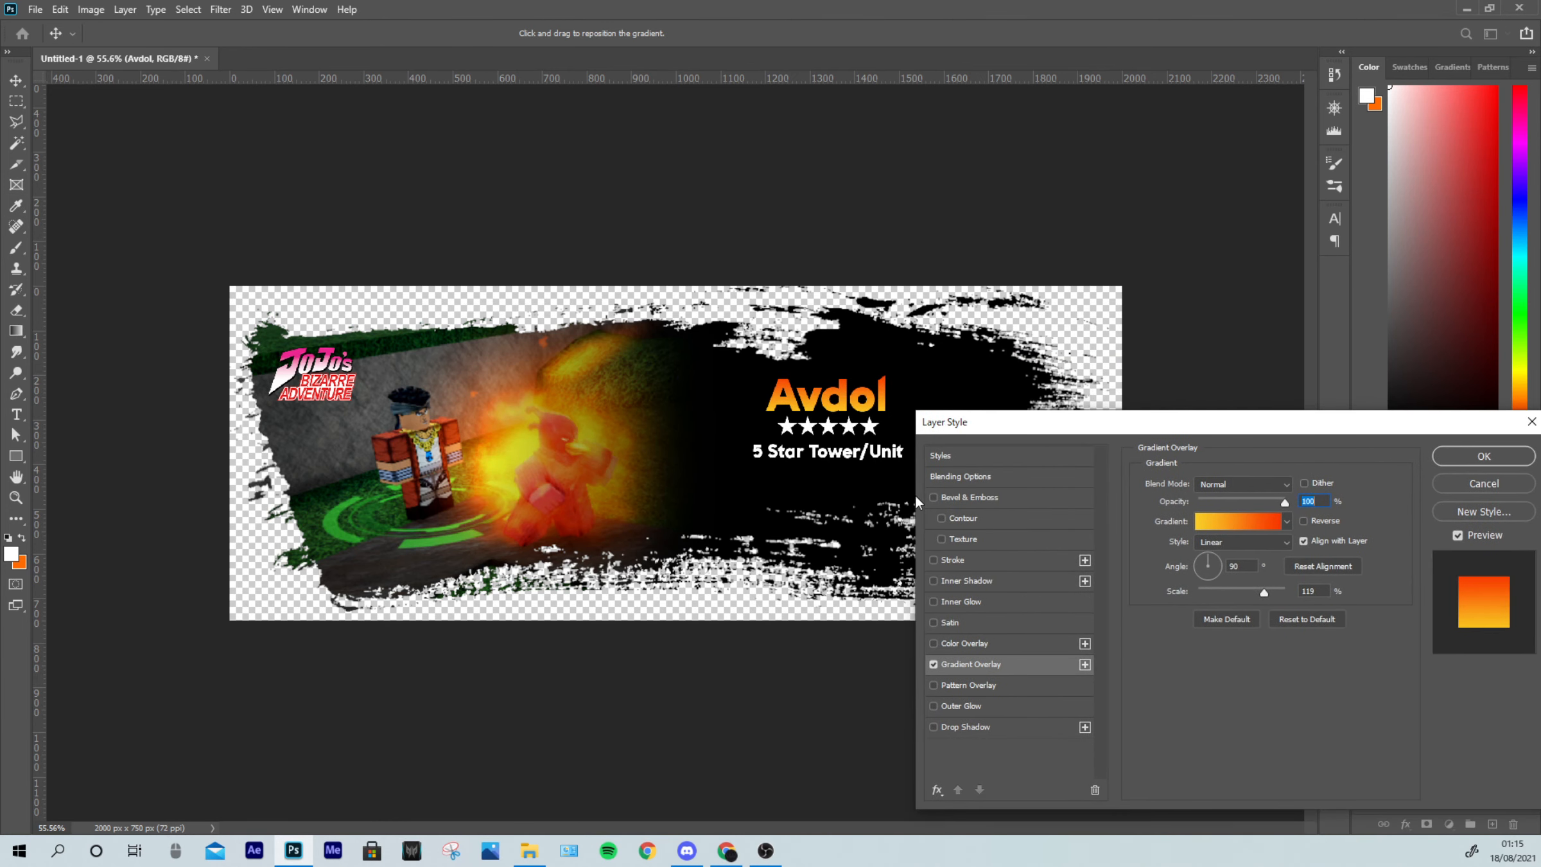
{"action": "left_click", "coordinate": [988, 498]}
{"action": "left_click_drag", "start_coordinate": [973, 426], "coordinate": [829, 435]}
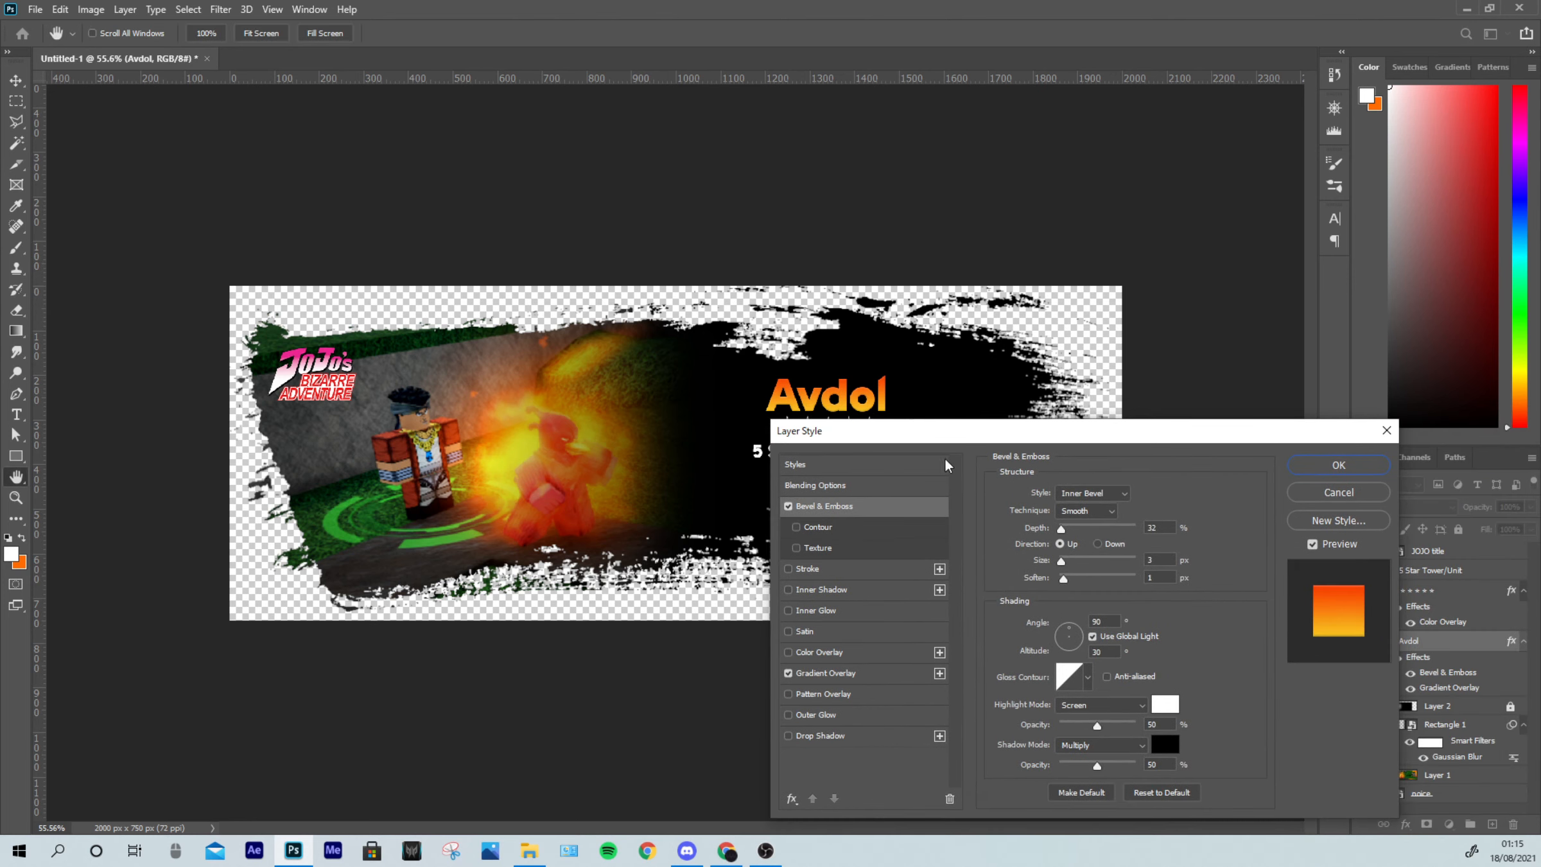
{"action": "left_click_drag", "start_coordinate": [1062, 528], "coordinate": [1090, 529]}
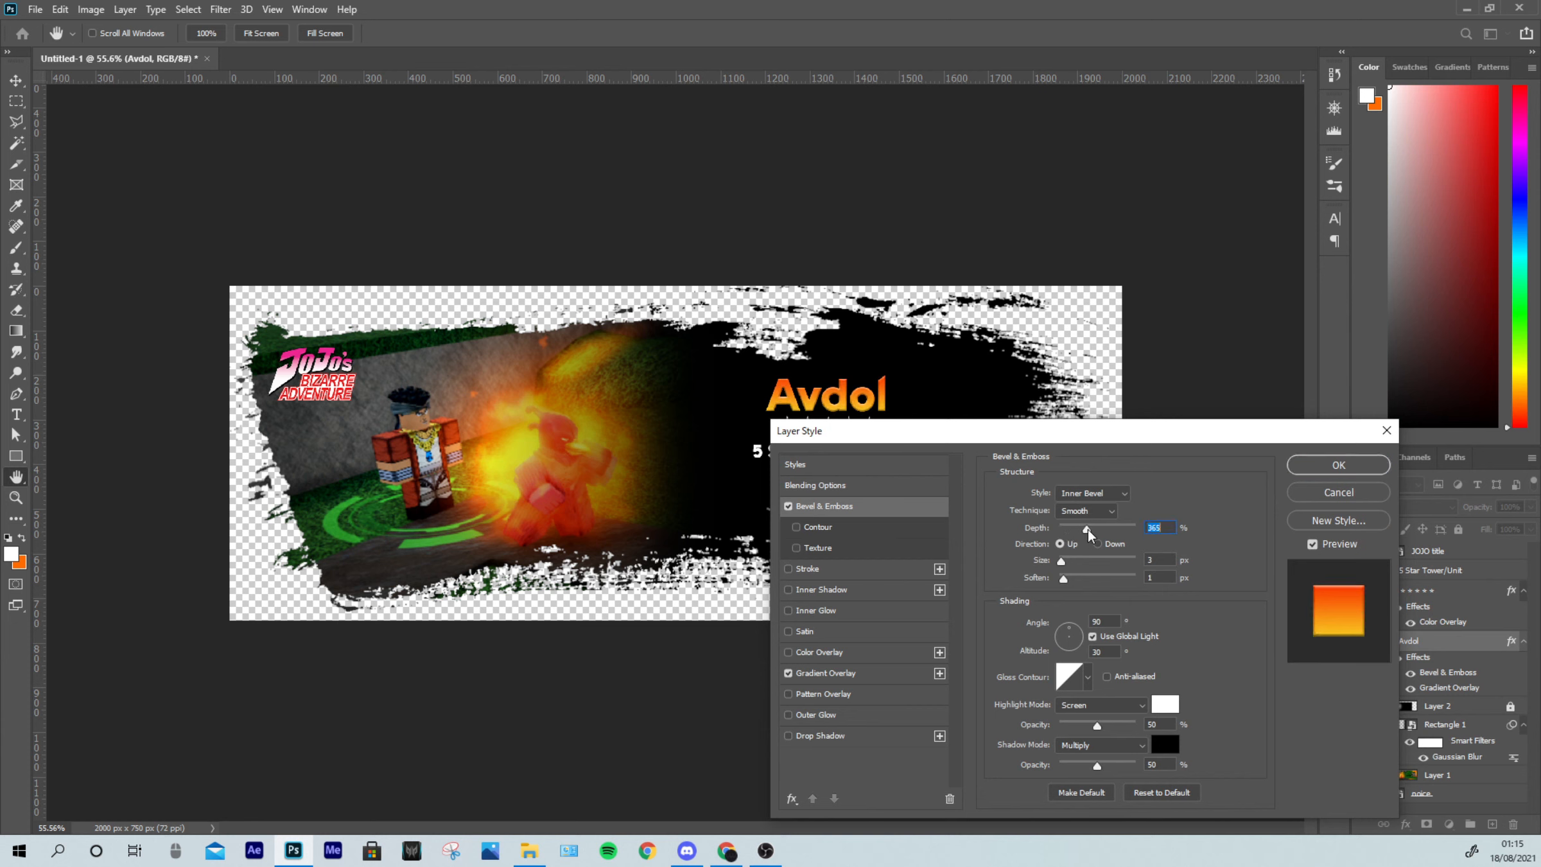
{"action": "left_click_drag", "start_coordinate": [1087, 529], "coordinate": [1130, 532]}
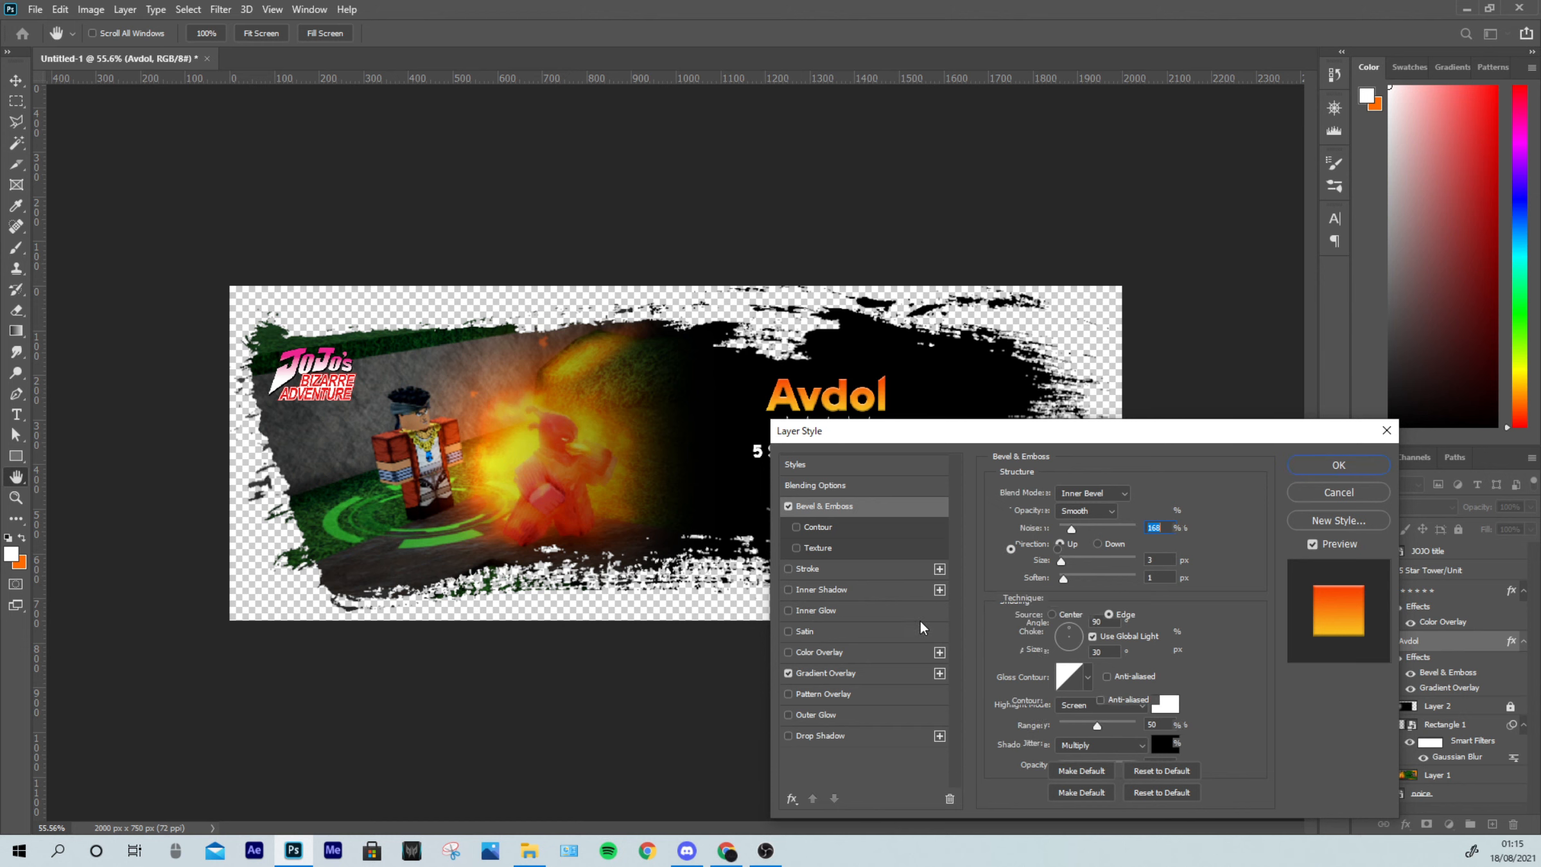
Step: Apply a white Inner Glow to the Avdol title with opacity 53%, choke 48% and size 9 px
{"action": "left_click", "coordinate": [792, 610]}
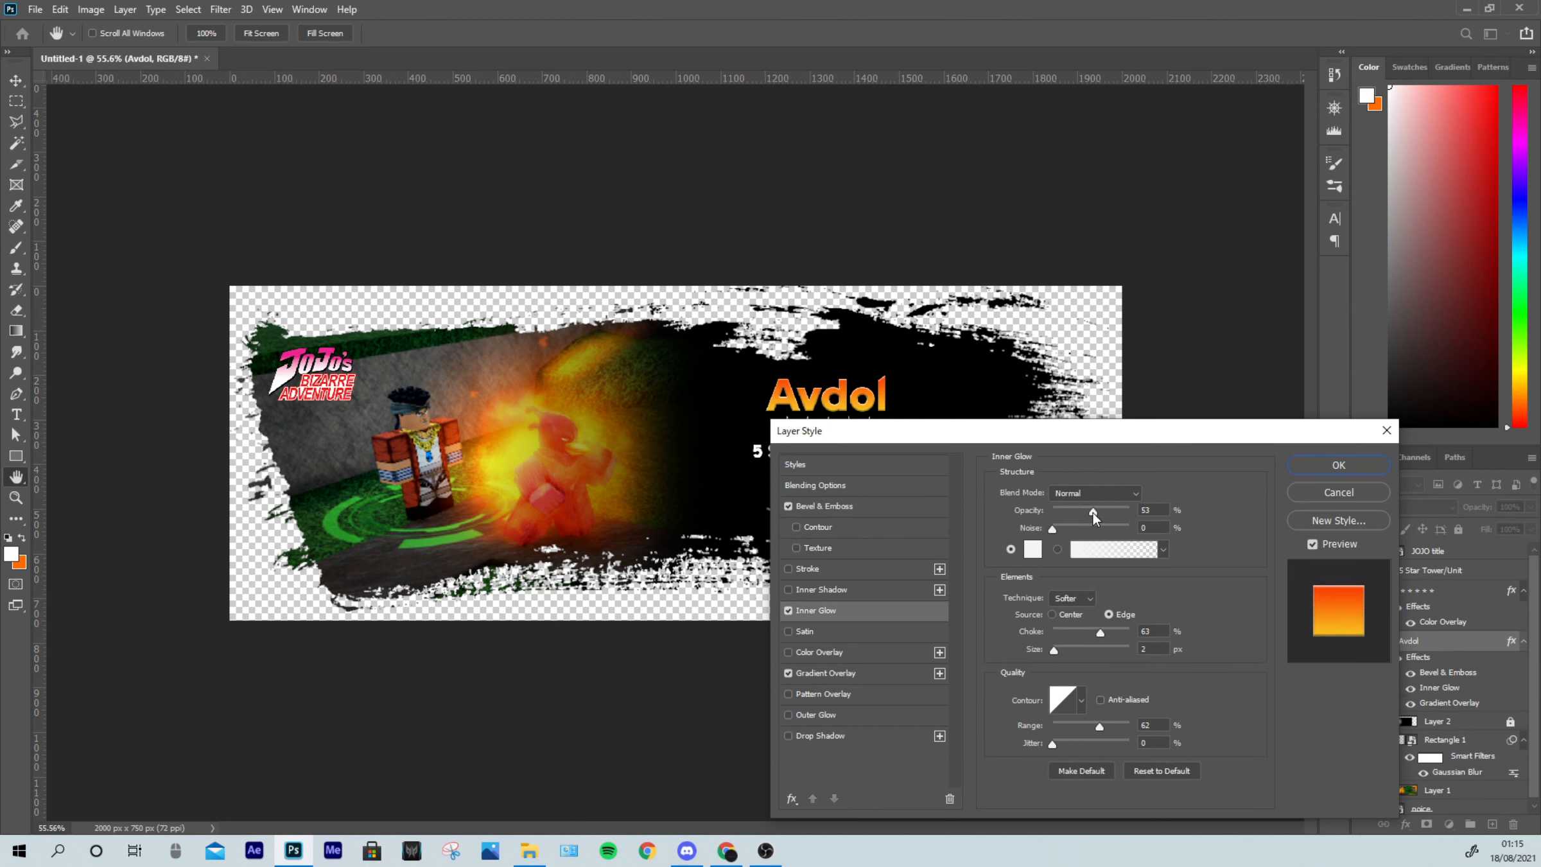
{"action": "left_click_drag", "start_coordinate": [1092, 513], "coordinate": [1094, 509]}
{"action": "left_click_drag", "start_coordinate": [1057, 649], "coordinate": [1065, 648]}
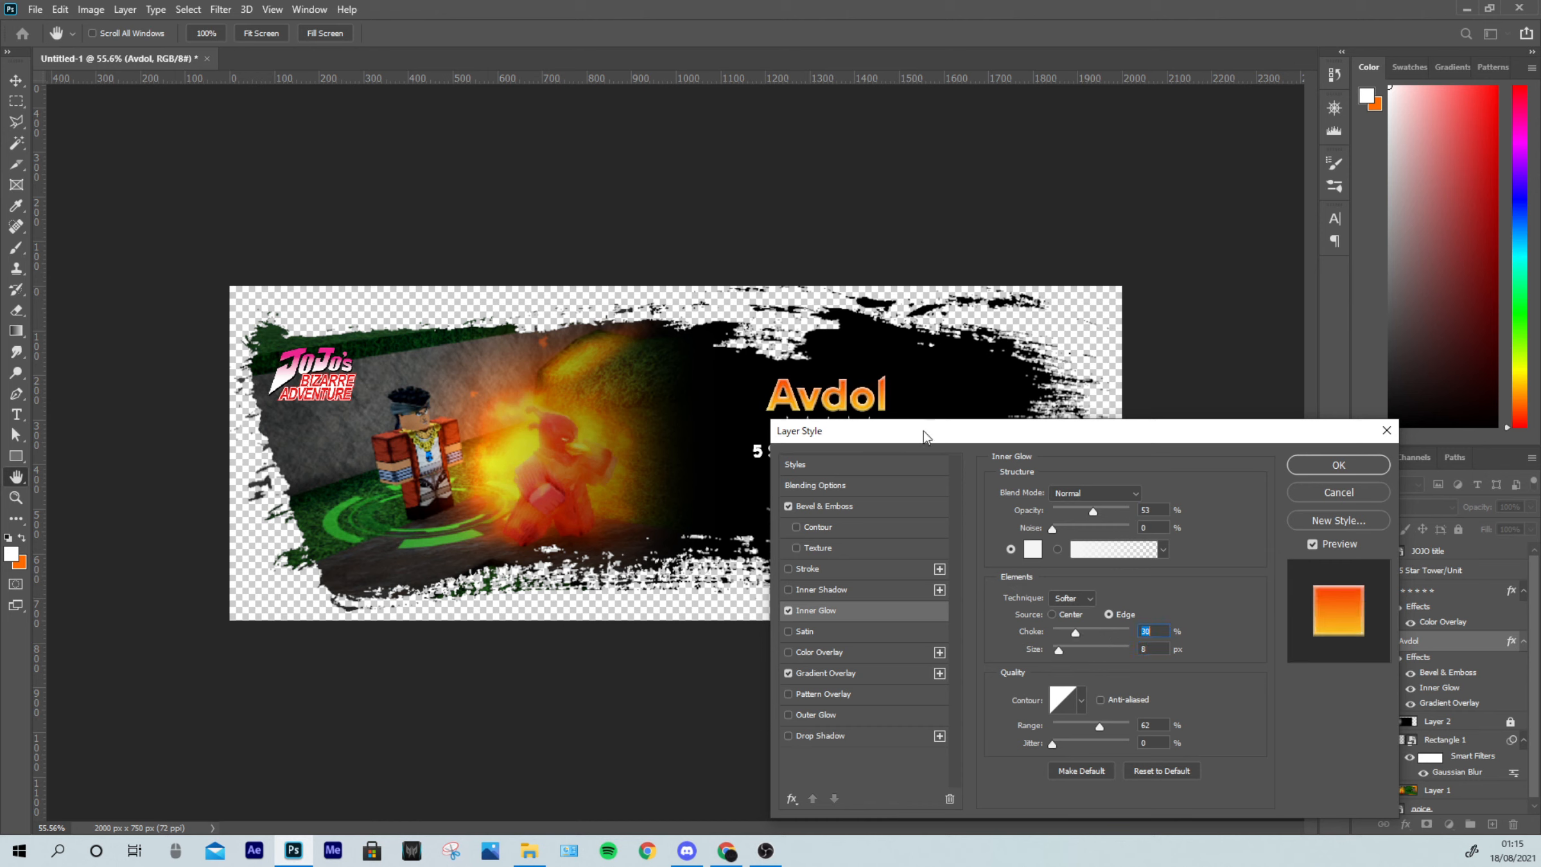
{"action": "left_click_drag", "start_coordinate": [1059, 649], "coordinate": [1060, 650]}
{"action": "left_click", "coordinate": [1081, 630]}
{"action": "left_click", "coordinate": [1089, 630]}
{"action": "left_click_drag", "start_coordinate": [946, 438], "coordinate": [696, 567]}
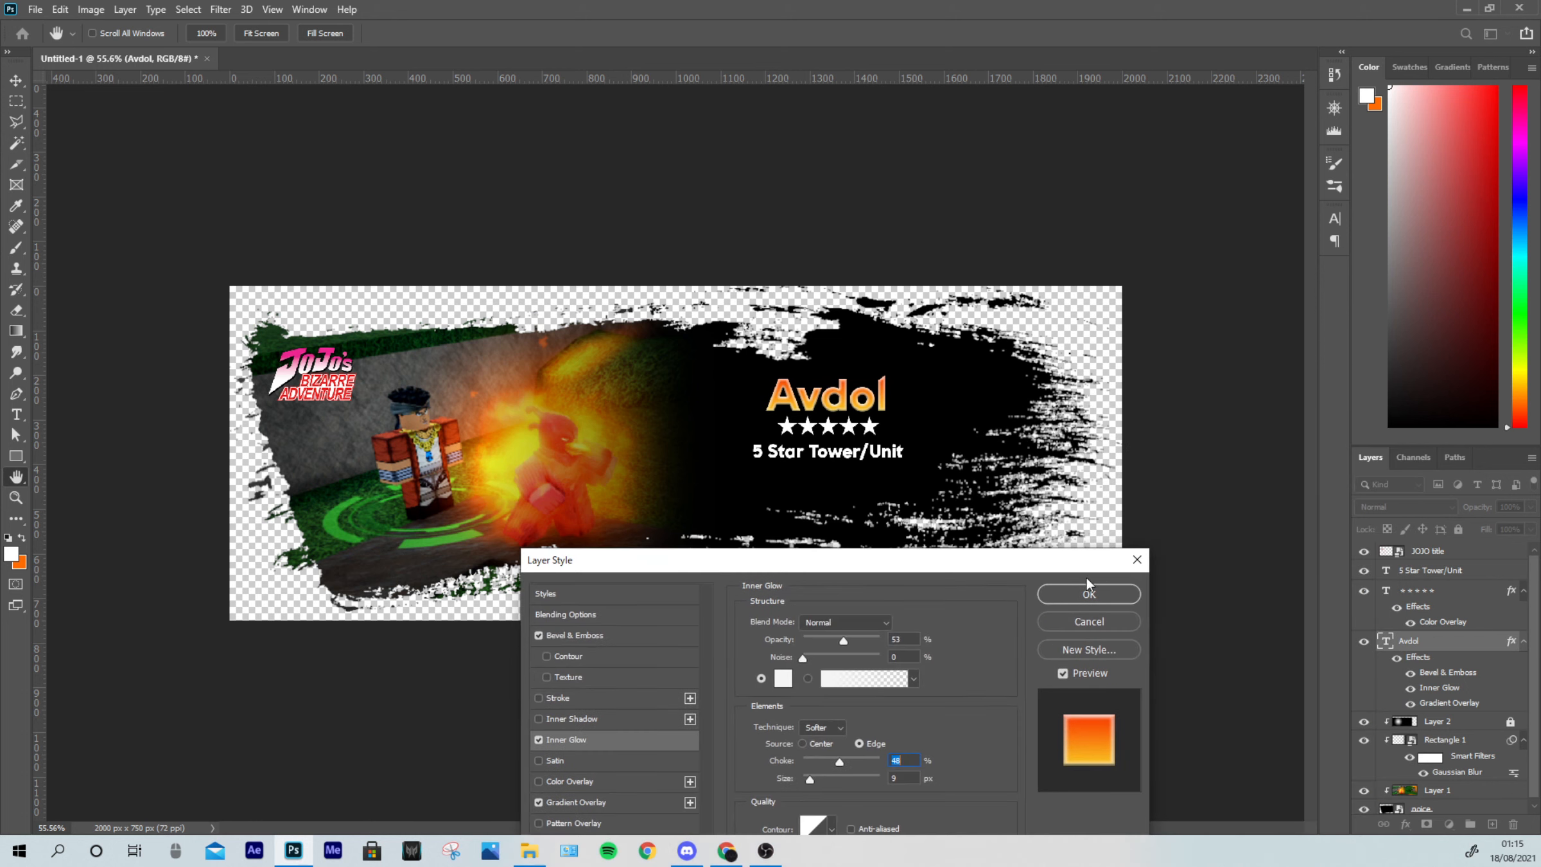
{"action": "left_click", "coordinate": [1082, 604]}
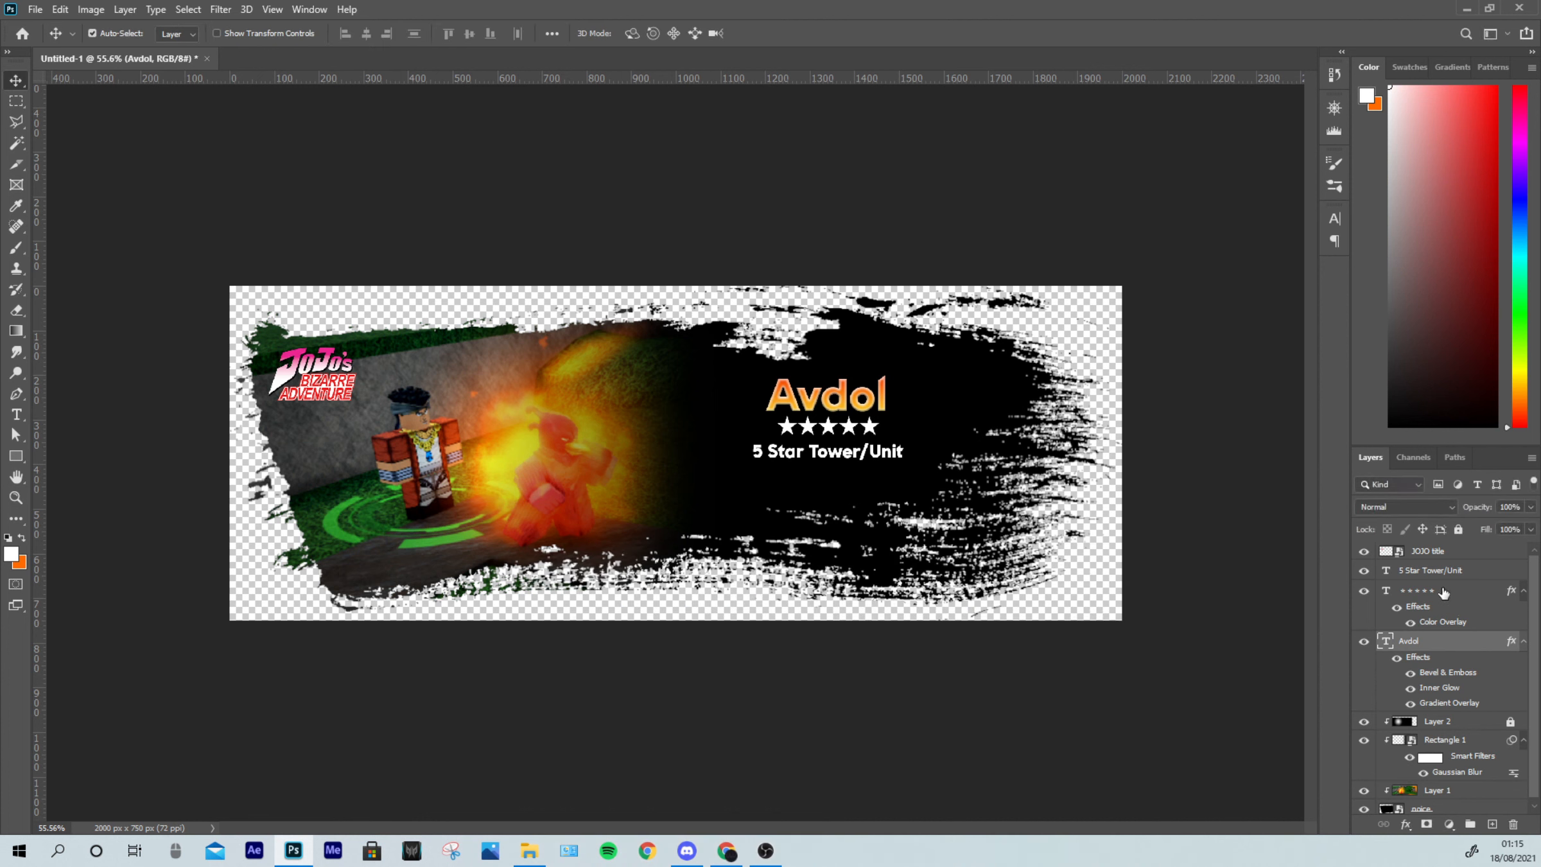
{"action": "left_click", "coordinate": [1443, 592]}
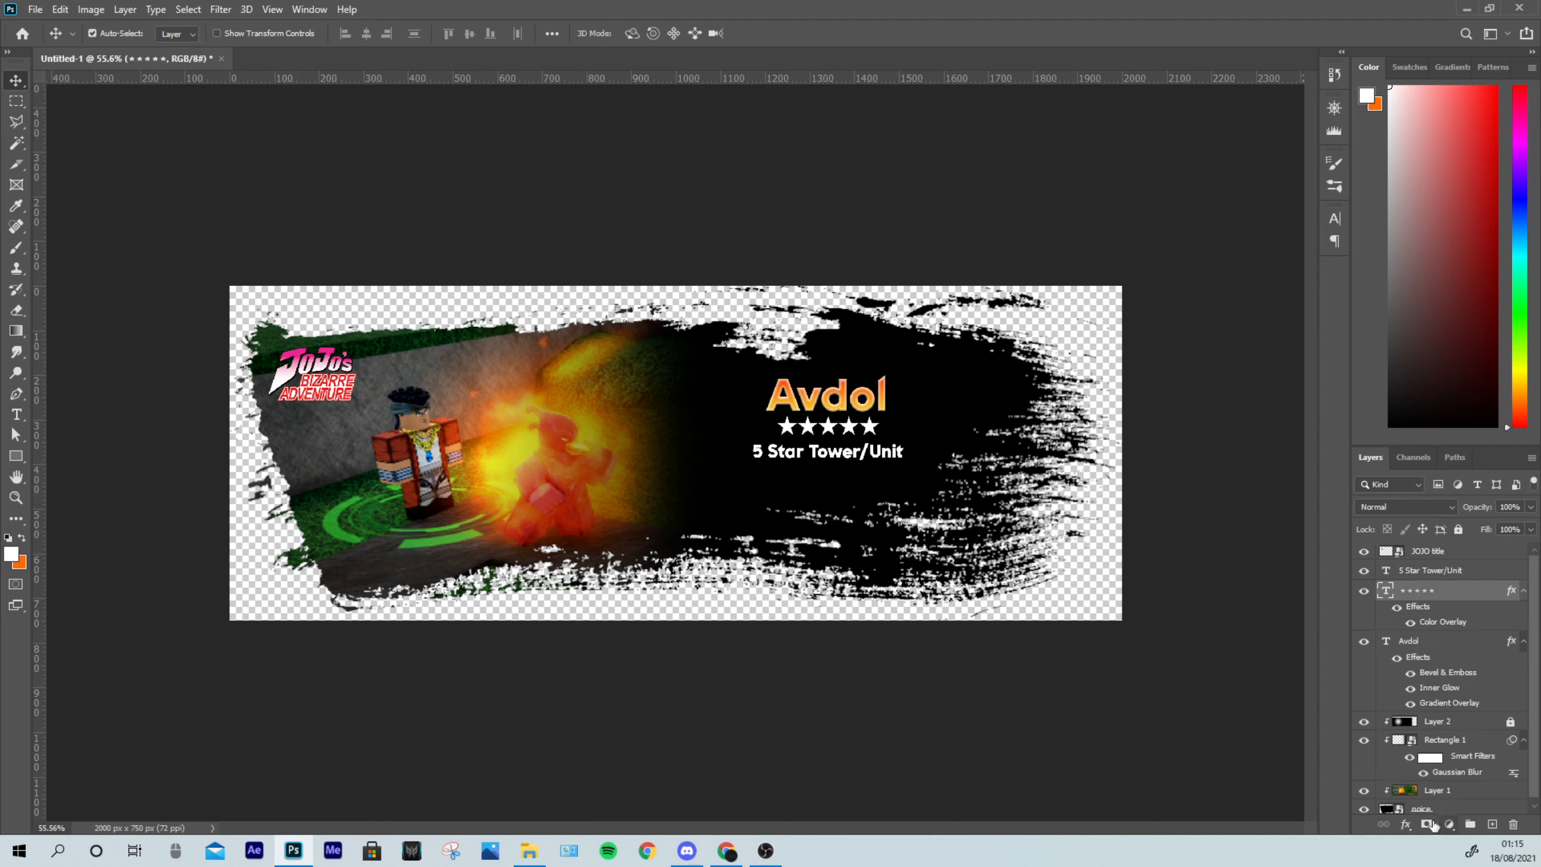
{"action": "left_click", "coordinate": [1405, 825]}
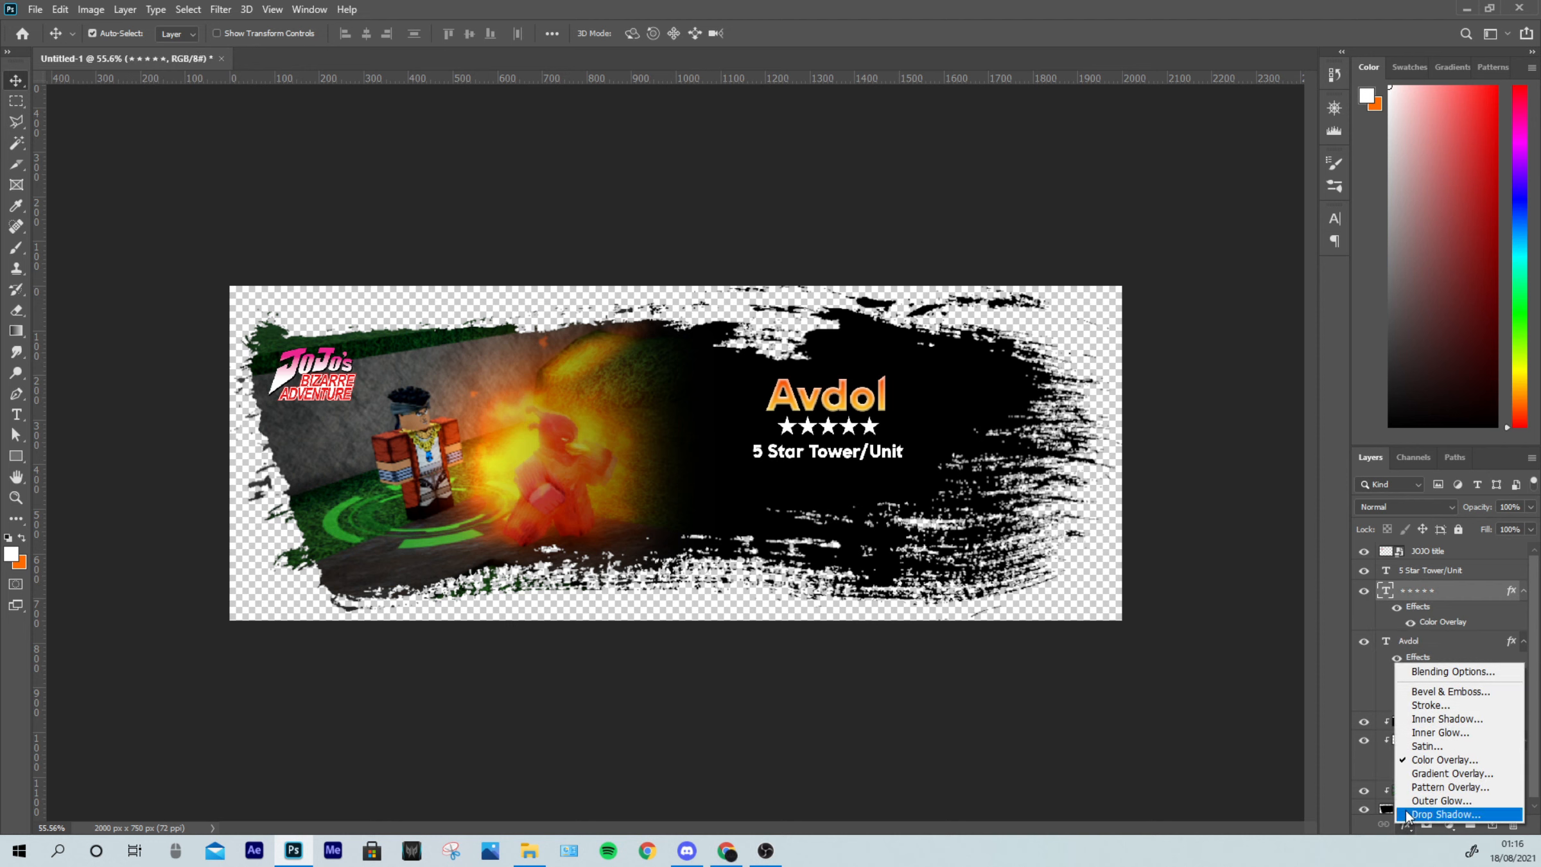
{"action": "left_click", "coordinate": [1387, 746]}
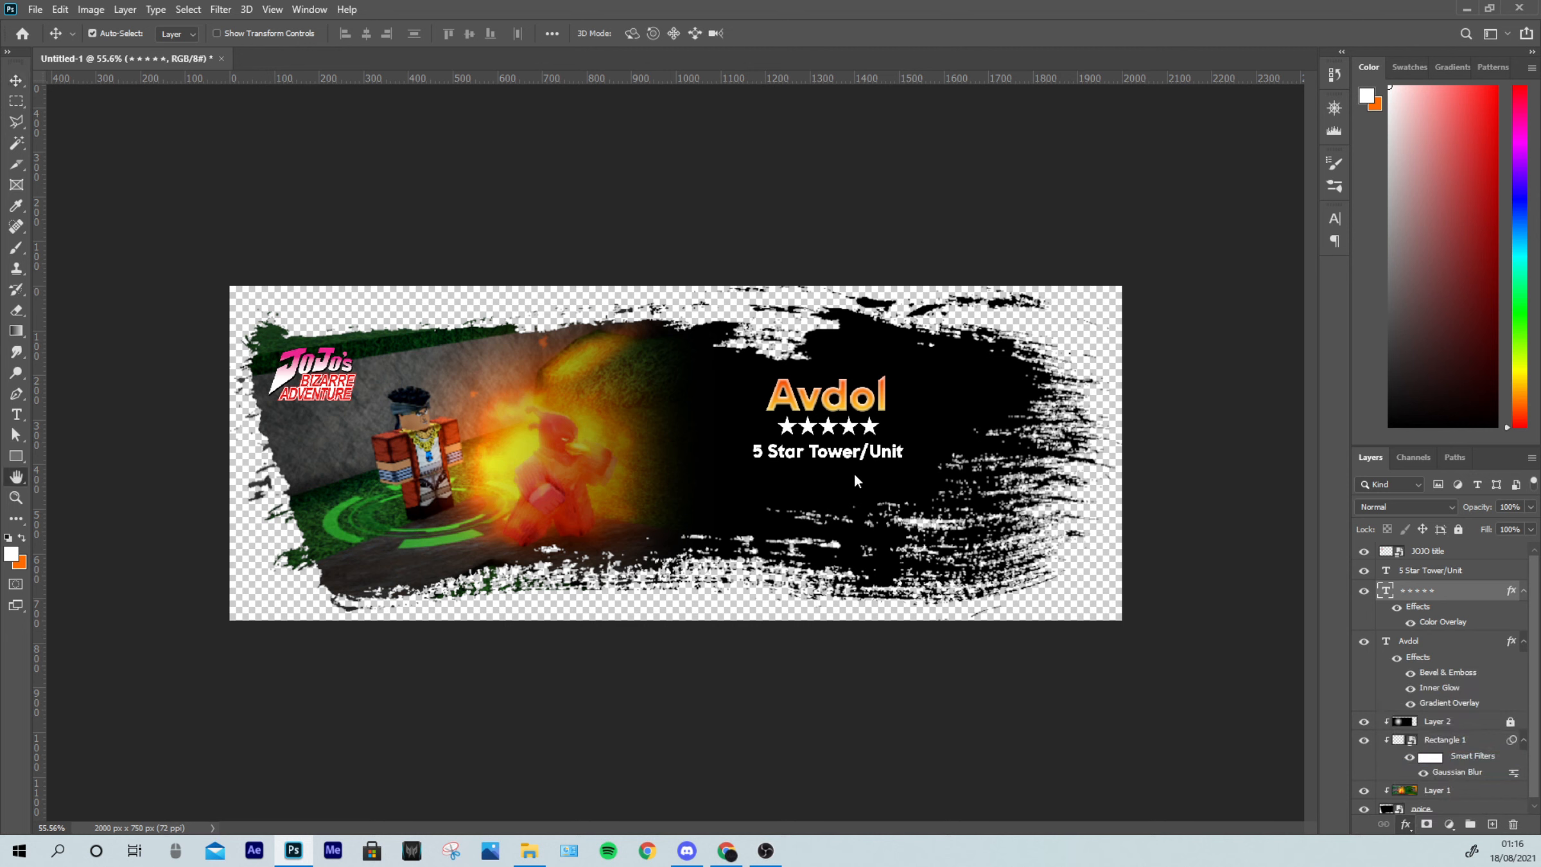
{"action": "left_click", "coordinate": [1073, 504]}
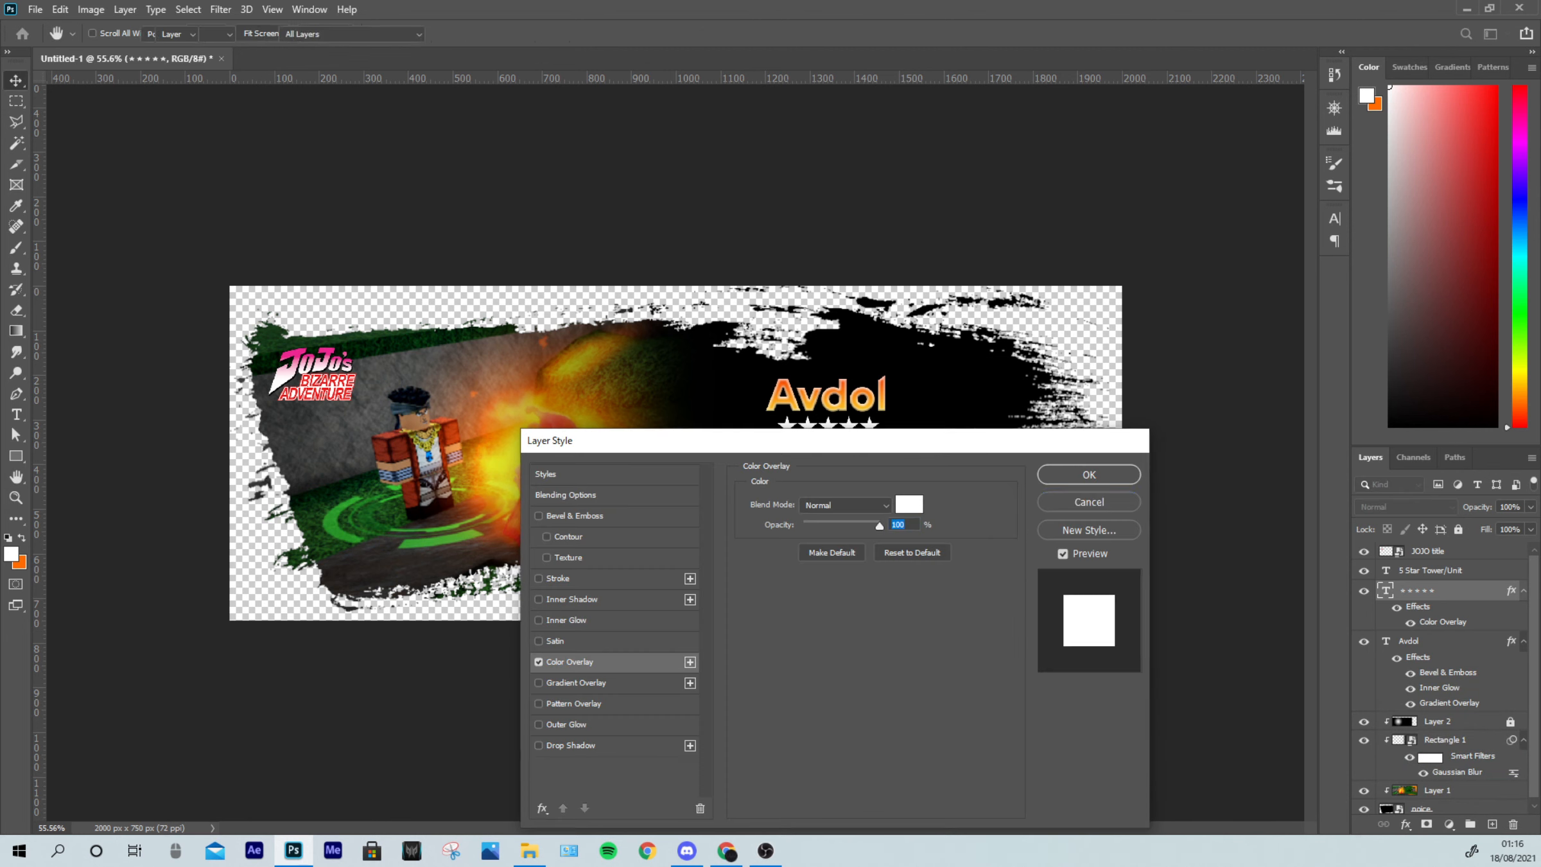